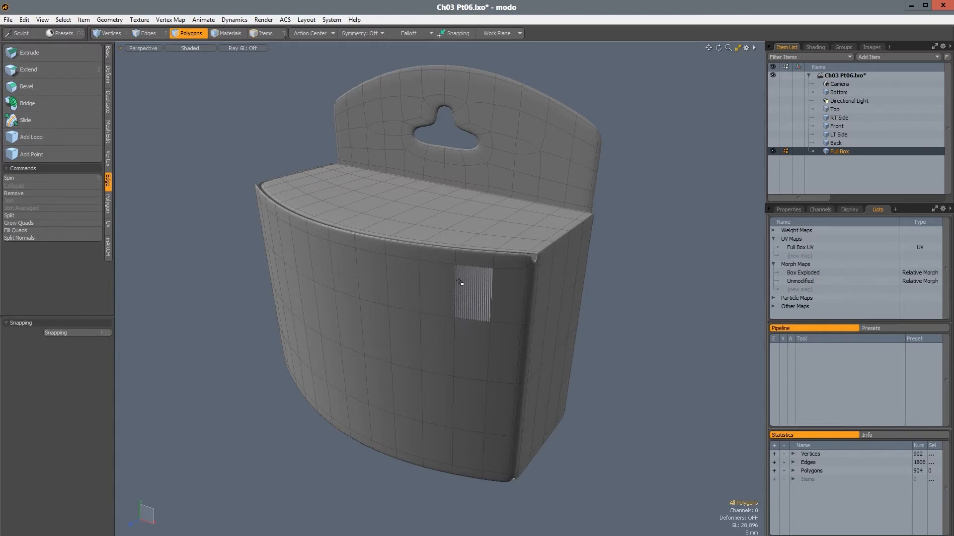
- Add a vertical edge loop at 5% to the front panel, close to its right-hand corner, using Add Loop
{"action": "right_click", "coordinate": [471, 298], "text": "ctrl"}
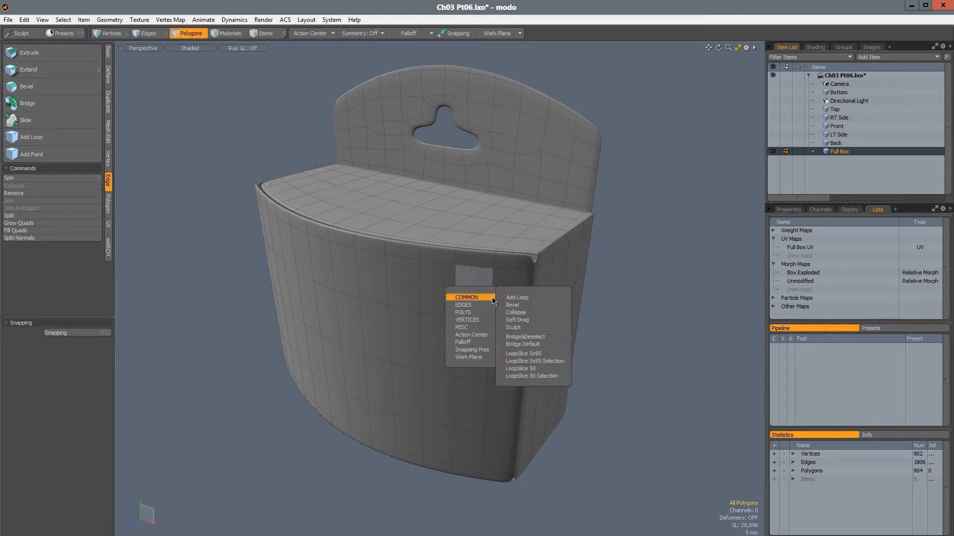
{"action": "left_click", "coordinate": [519, 298]}
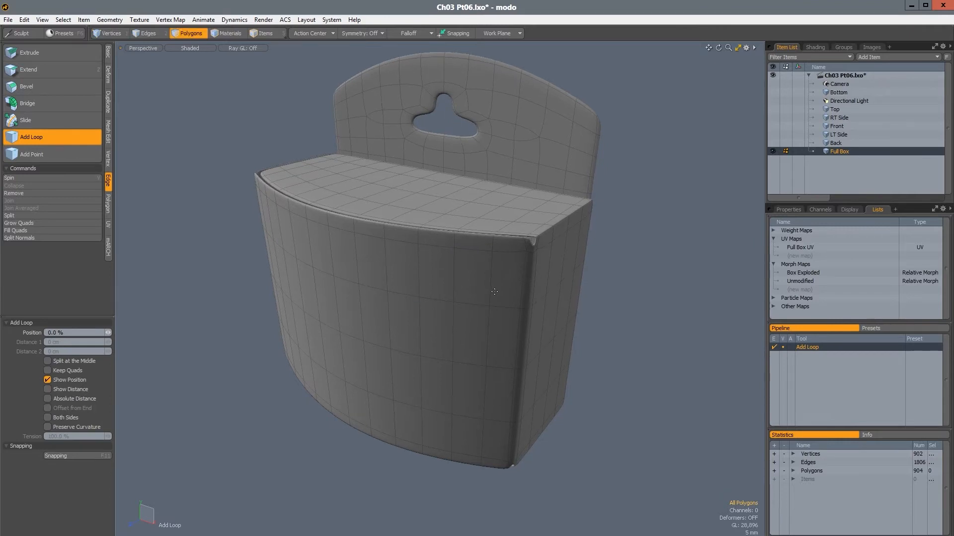
{"action": "left_click_drag", "start_coordinate": [495, 291], "coordinate": [496, 251], "text": "alt"}
{"action": "left_click", "coordinate": [496, 252]}
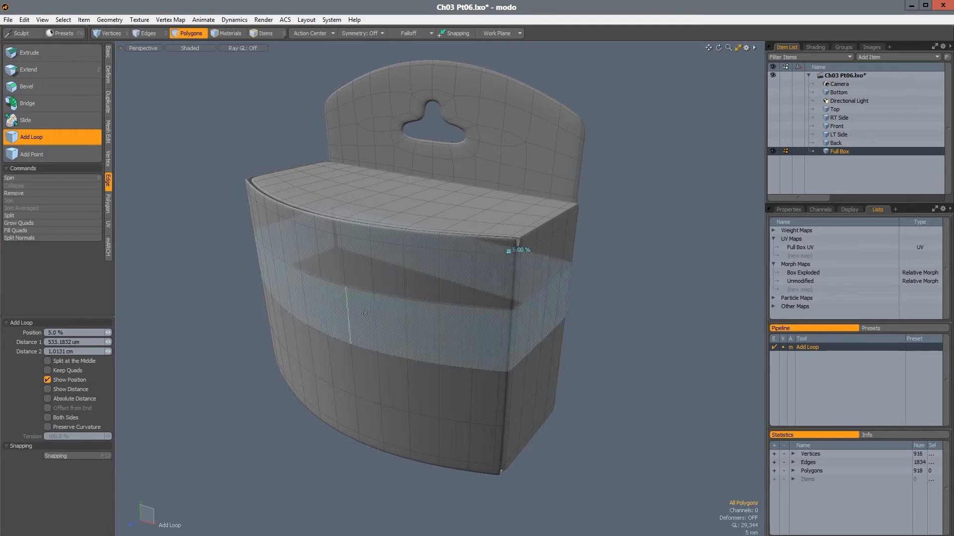
- Add a 5% vertical edge loop to the right side panel beside the front corner, and another loop near the front panel's left end
{"action": "left_click_drag", "start_coordinate": [509, 249], "coordinate": [370, 244], "text": "ctrl+alt"}
{"action": "left_click_drag", "start_coordinate": [370, 245], "coordinate": [410, 217], "text": "alt+shift"}
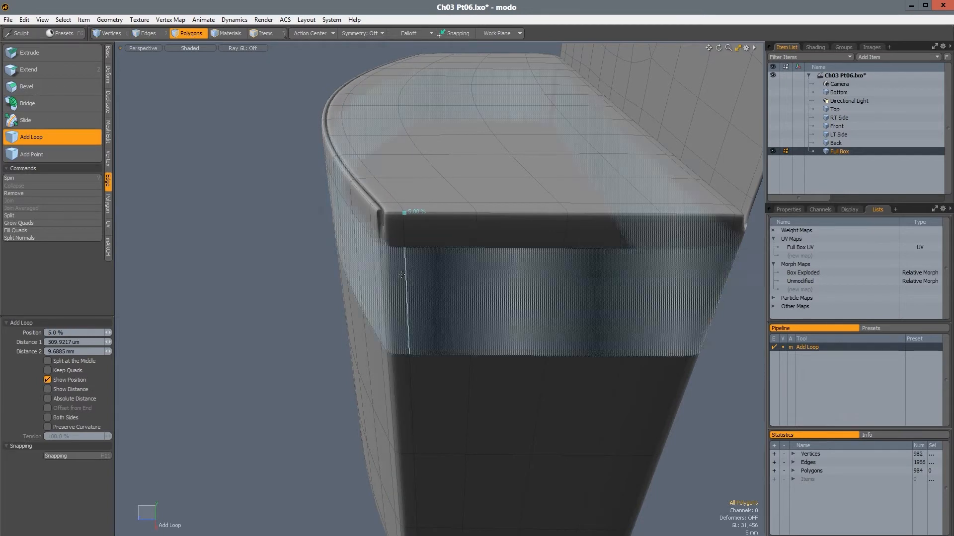
{"action": "left_click_drag", "start_coordinate": [422, 222], "coordinate": [480, 214], "text": "alt"}
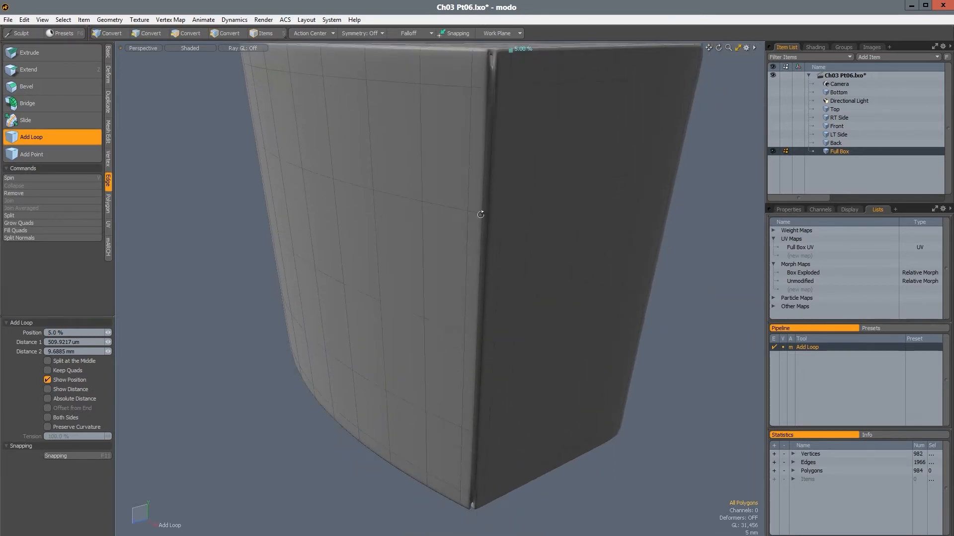
{"action": "mouse_move", "coordinate": [476, 255]}
{"action": "left_mouse_down", "text": "alt"}
{"action": "mouse_move", "coordinate": [555, 324]}
{"action": "mouse_move", "coordinate": [503, 293]}
{"action": "mouse_move", "coordinate": [517, 295]}
{"action": "mouse_move", "coordinate": [473, 239]}
{"action": "left_mouse_up", "text": "alt"}
{"action": "scroll", "coordinate": [510, 293], "scroll_direction": "down", "scroll_amount": 5}
{"action": "scroll", "coordinate": [517, 296], "scroll_direction": "up", "scroll_amount": 5}
{"action": "left_click", "coordinate": [474, 238]}
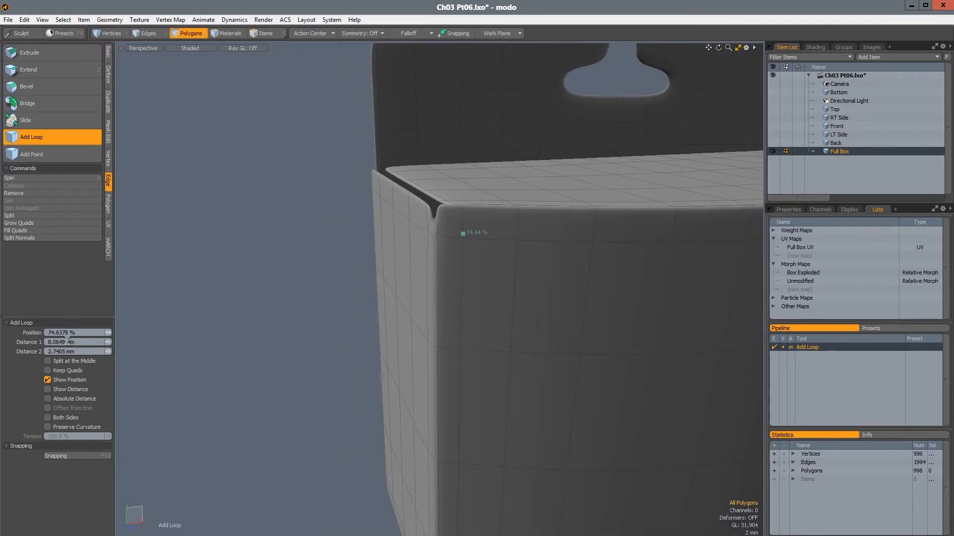
- Add vertical edge loops to the left side panel at 5% beside the front corner and at 95% near the back
{"action": "left_click_drag", "start_coordinate": [400, 229], "coordinate": [437, 227], "text": "alt"}
{"action": "left_click", "coordinate": [413, 233]}
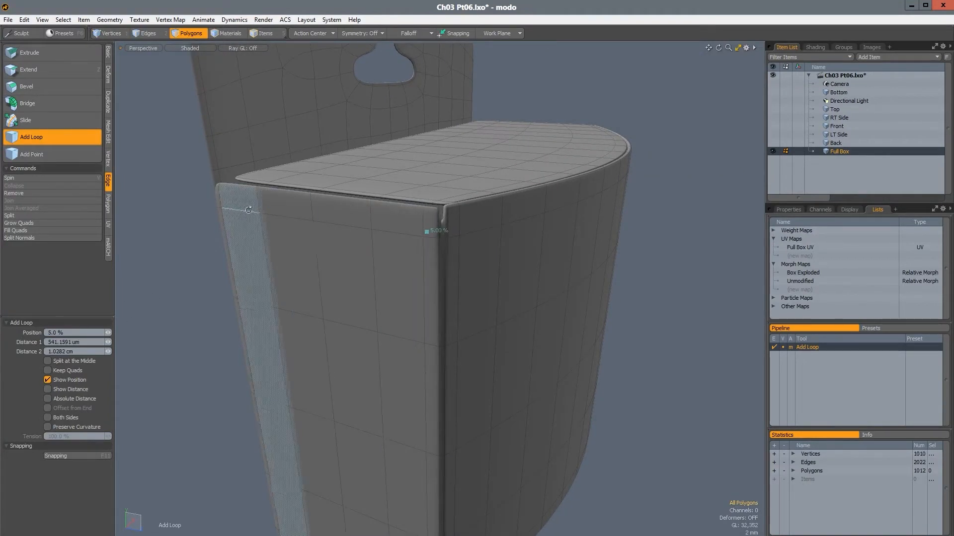
{"action": "left_click_drag", "start_coordinate": [247, 211], "coordinate": [419, 202], "text": "alt"}
{"action": "left_click", "coordinate": [329, 228]}
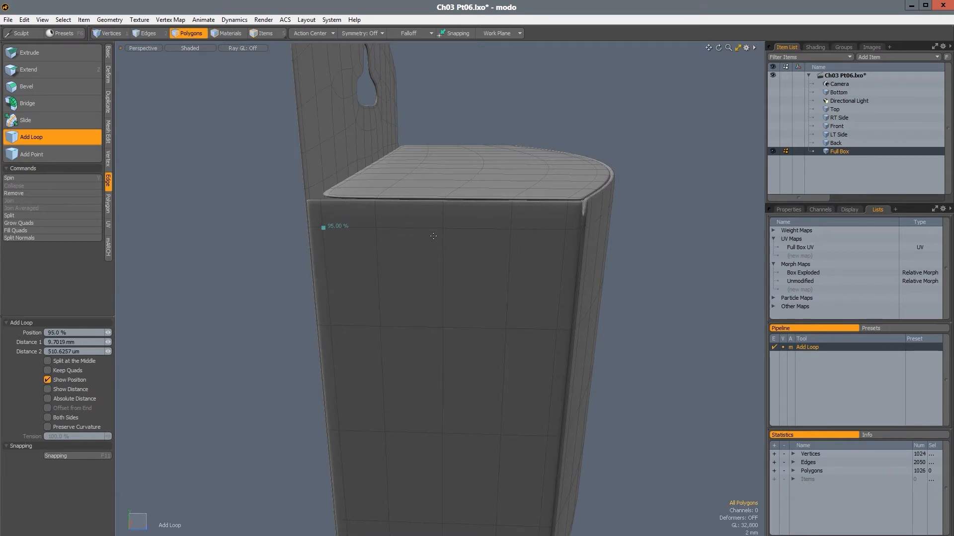
- Add an edge loop along the top panel's left side and a 5% loop near the bottom panel's back edge
{"action": "left_click_drag", "start_coordinate": [433, 236], "coordinate": [456, 223], "text": "alt"}
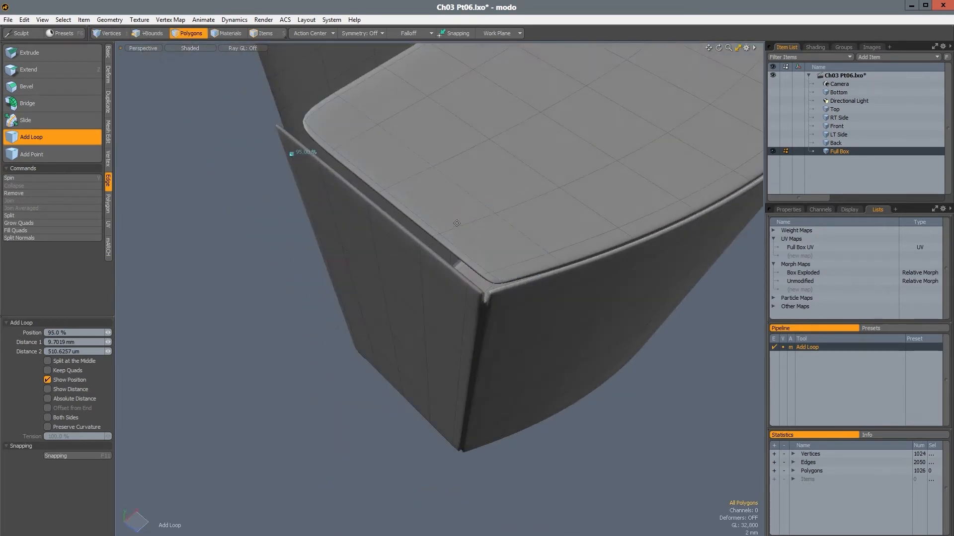
{"action": "left_click", "coordinate": [447, 231]}
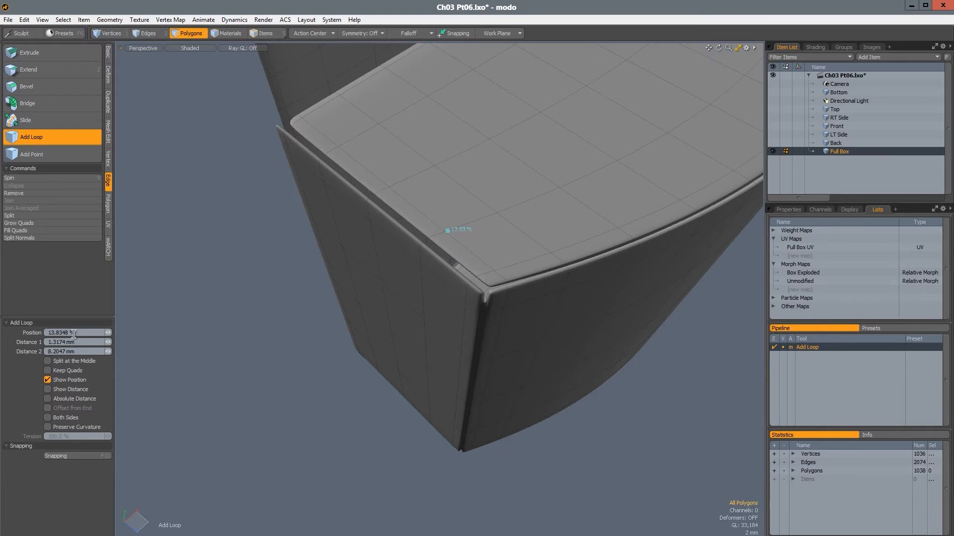
{"action": "left_click_drag", "start_coordinate": [526, 260], "coordinate": [380, 288], "text": "alt"}
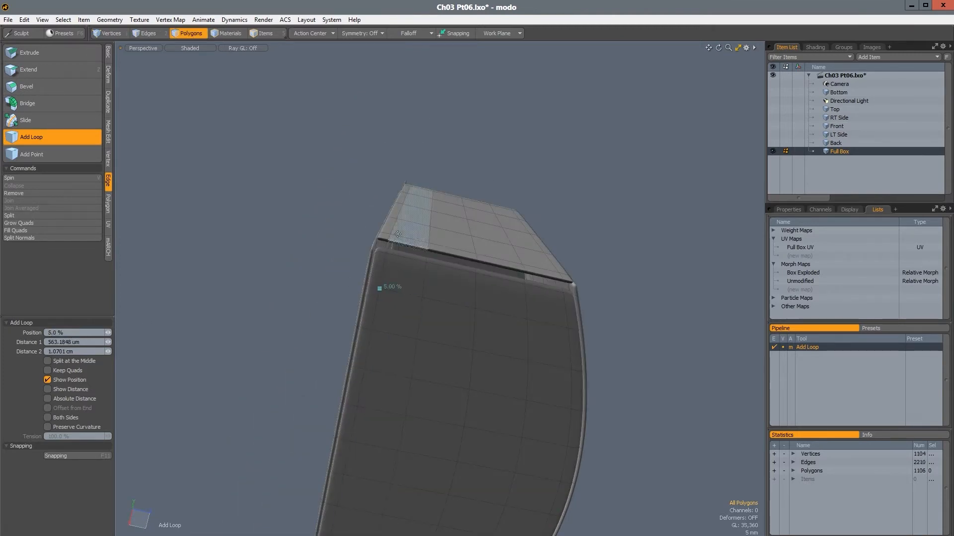
- Add an edge loop at 5% along the side edge of the bottom panel
{"action": "left_click_drag", "start_coordinate": [398, 234], "coordinate": [434, 252], "text": "alt"}
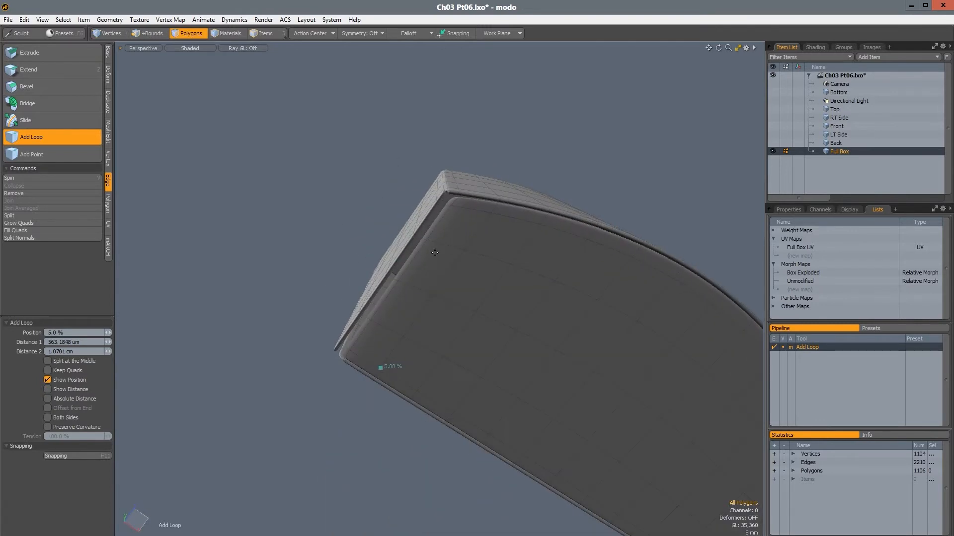
{"action": "left_click", "coordinate": [432, 239]}
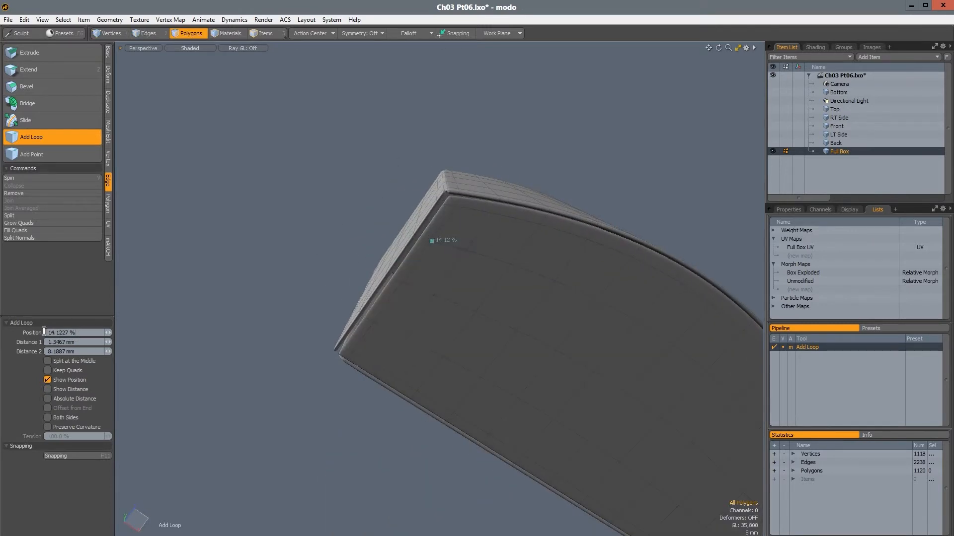
{"action": "scroll", "coordinate": [535, 262], "scroll_direction": "down", "scroll_amount": 5}
- Try adding an edge loop along the opposite side edge of the bottom panel and undo it
{"action": "left_click_drag", "start_coordinate": [534, 262], "coordinate": [409, 260], "text": "alt"}
{"action": "scroll", "coordinate": [516, 294], "scroll_direction": "up", "scroll_amount": 5}
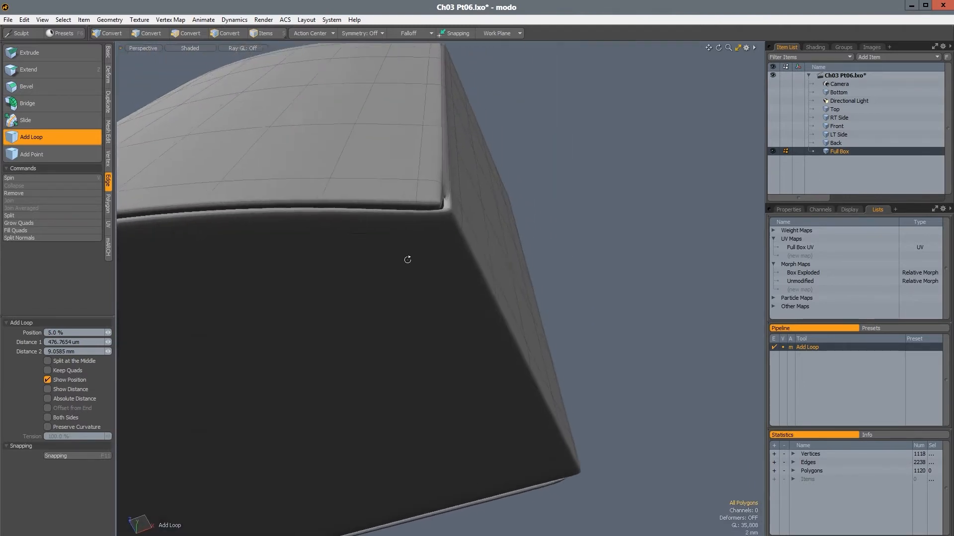
{"action": "left_click", "coordinate": [392, 233]}
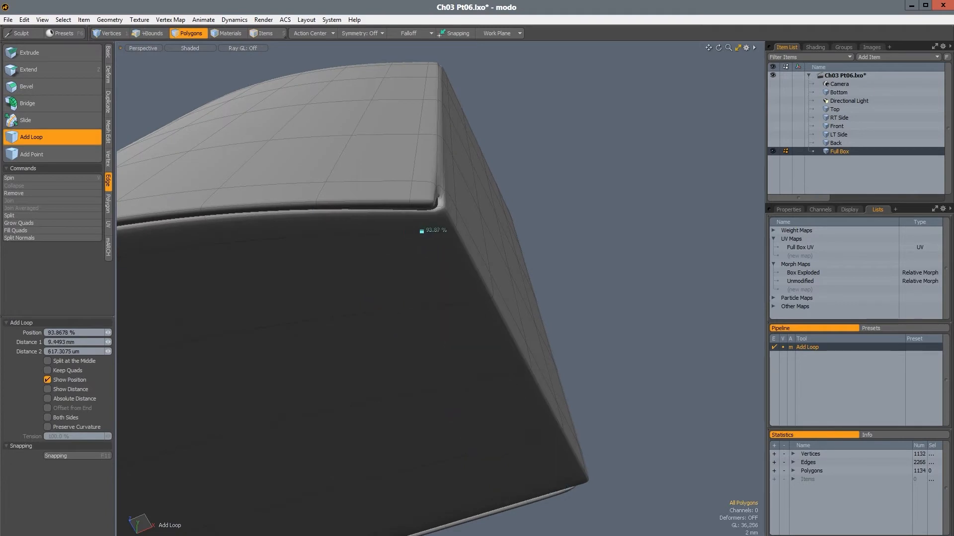
{"action": "mouse_move", "coordinate": [421, 230]}
{"action": "left_mouse_down", "text": "alt"}
{"action": "mouse_move", "coordinate": [411, 319]}
{"action": "mouse_move", "coordinate": [425, 270]}
{"action": "mouse_move", "coordinate": [410, 264]}
{"action": "mouse_move", "coordinate": [418, 280]}
{"action": "mouse_move", "coordinate": [430, 271]}
{"action": "mouse_move", "coordinate": [447, 278]}
{"action": "mouse_move", "coordinate": [406, 302]}
{"action": "mouse_move", "coordinate": [418, 335]}
{"action": "mouse_move", "coordinate": [472, 318]}
{"action": "mouse_move", "coordinate": [494, 270]}
{"action": "mouse_move", "coordinate": [472, 233]}
{"action": "mouse_move", "coordinate": [468, 322]}
{"action": "mouse_move", "coordinate": [468, 311]}
{"action": "mouse_move", "coordinate": [409, 301]}
{"action": "mouse_move", "coordinate": [379, 269]}
{"action": "mouse_move", "coordinate": [392, 228]}
{"action": "mouse_move", "coordinate": [417, 228]}
{"action": "mouse_move", "coordinate": [433, 264]}
{"action": "mouse_move", "coordinate": [428, 243]}
{"action": "left_mouse_up", "text": "alt"}
{"action": "key", "text": "ctrl+z"}
- Add a horizontal edge loop at 85% around the box near its upper rim
{"action": "scroll", "coordinate": [409, 301], "scroll_direction": "up", "scroll_amount": 5}
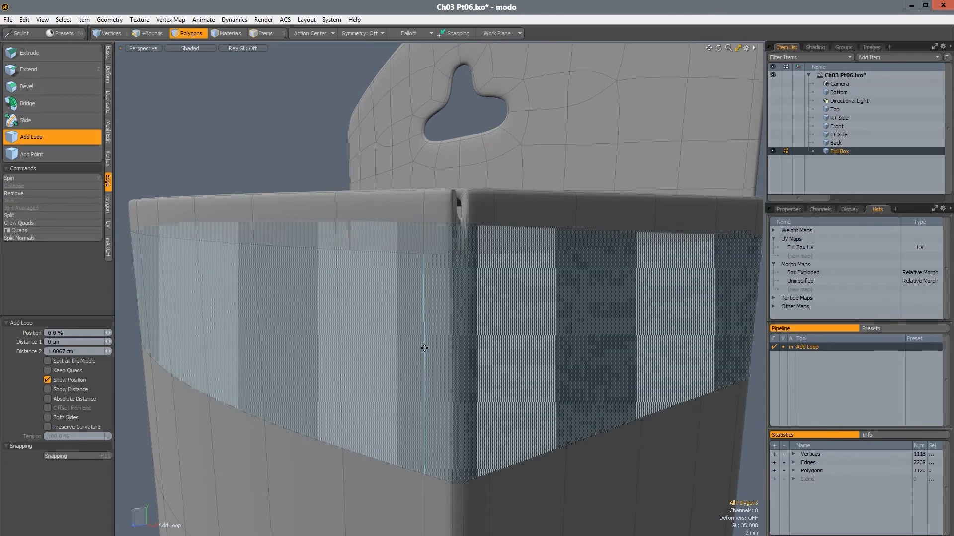
{"action": "left_click_drag", "start_coordinate": [424, 349], "coordinate": [423, 299]}
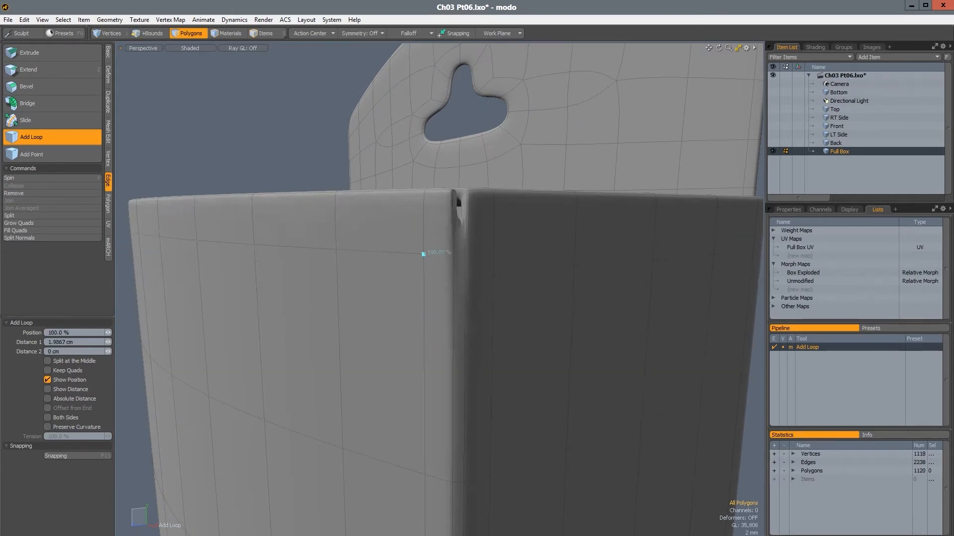
{"action": "mouse_move", "coordinate": [453, 227]}
{"action": "left_mouse_down", "text": "alt"}
{"action": "mouse_move", "coordinate": [485, 268]}
{"action": "mouse_move", "coordinate": [458, 224]}
{"action": "left_mouse_up", "text": "alt"}
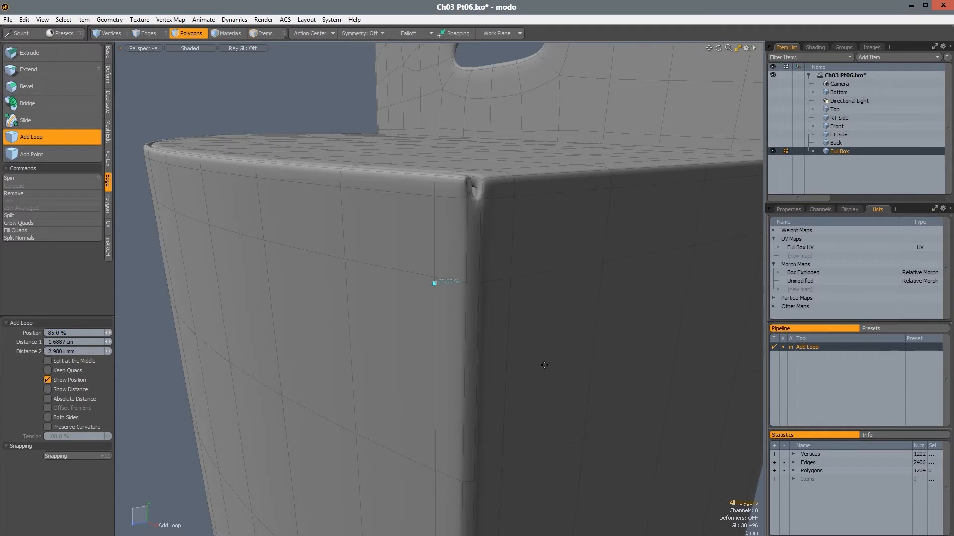
- Add a horizontal edge loop at 85% around the box's front and sides near the lower edge
{"action": "left_click_drag", "start_coordinate": [544, 365], "coordinate": [430, 372], "text": "ctrl+alt"}
{"action": "left_click_drag", "start_coordinate": [429, 373], "coordinate": [440, 189], "text": "alt+shift"}
{"action": "left_click_drag", "start_coordinate": [454, 390], "coordinate": [453, 275], "text": "alt+shift"}
{"action": "left_click_drag", "start_coordinate": [469, 370], "coordinate": [488, 330], "text": "alt"}
{"action": "left_click_drag", "start_coordinate": [489, 330], "coordinate": [486, 293], "text": "alt"}
{"action": "left_click", "coordinate": [444, 239]}
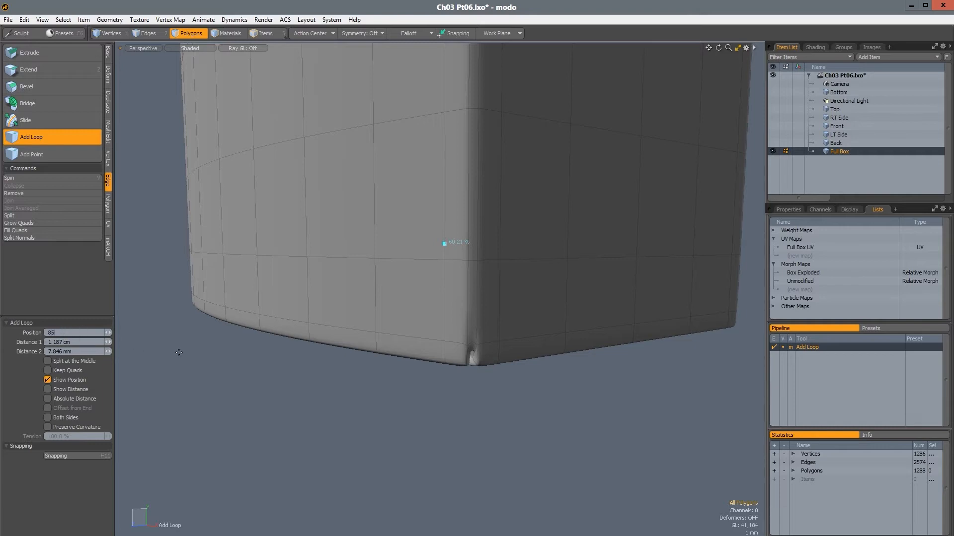
- Try to add a horizontal edge loop near the lower edge of the back panel
{"action": "left_click_drag", "start_coordinate": [536, 263], "coordinate": [559, 265], "text": "alt"}
{"action": "left_click_drag", "start_coordinate": [559, 266], "coordinate": [482, 416], "text": "ctrl+alt"}
{"action": "left_click_drag", "start_coordinate": [482, 417], "coordinate": [407, 368], "text": "ctrl+alt"}
{"action": "left_click_drag", "start_coordinate": [368, 142], "coordinate": [437, 297], "text": "alt+shift"}
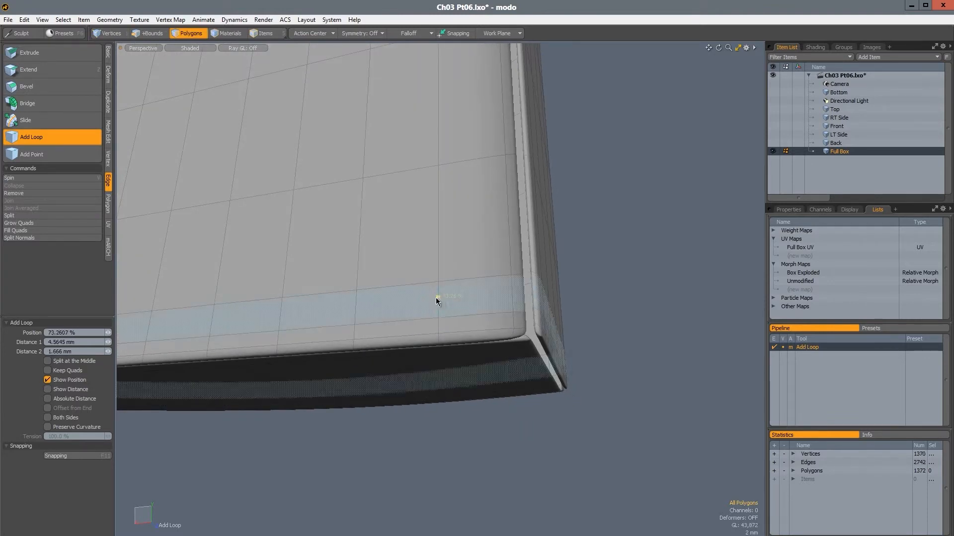
{"action": "left_click", "coordinate": [436, 298]}
{"action": "scroll", "coordinate": [454, 286], "scroll_direction": "down", "scroll_amount": 4}
- Add vertical edge loops to the back panel at 5% and 95%, close to its two side edges
{"action": "left_click_drag", "start_coordinate": [462, 290], "coordinate": [491, 315], "text": "alt"}
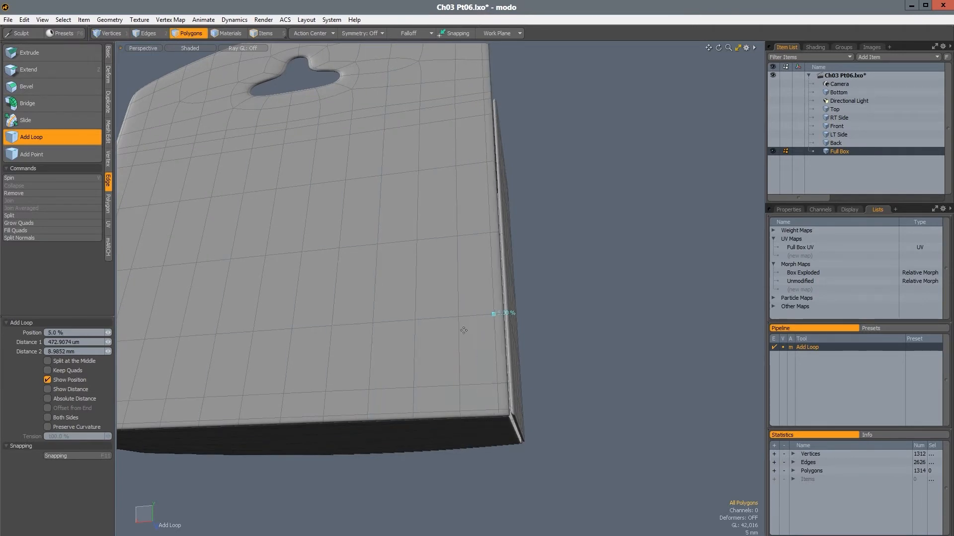
{"action": "scroll", "coordinate": [432, 326], "scroll_direction": "down", "scroll_amount": 4}
{"action": "left_click_drag", "start_coordinate": [429, 325], "coordinate": [576, 383], "text": "alt+shift"}
{"action": "scroll", "coordinate": [415, 378], "scroll_direction": "up", "scroll_amount": 7}
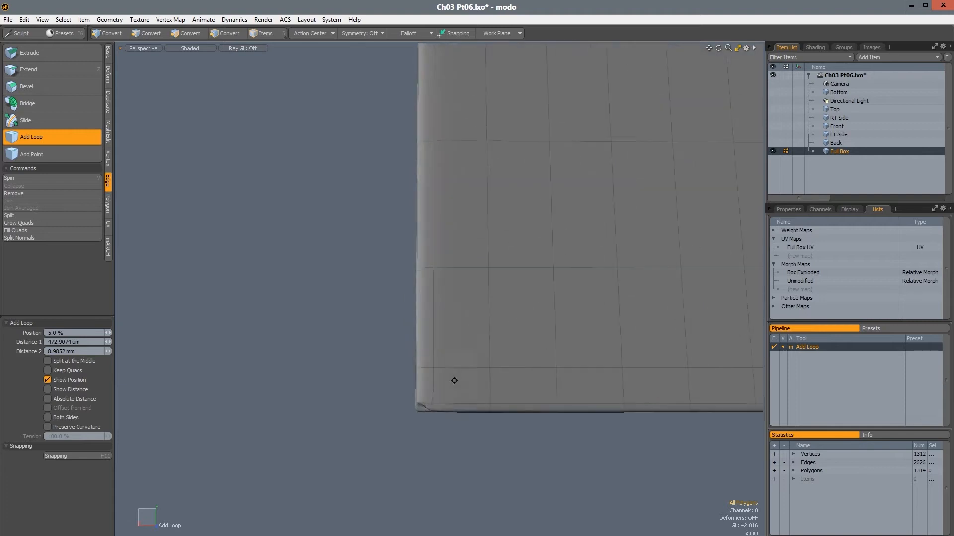
{"action": "left_click_drag", "start_coordinate": [454, 380], "coordinate": [445, 338], "text": "alt"}
{"action": "left_click", "coordinate": [444, 334]}
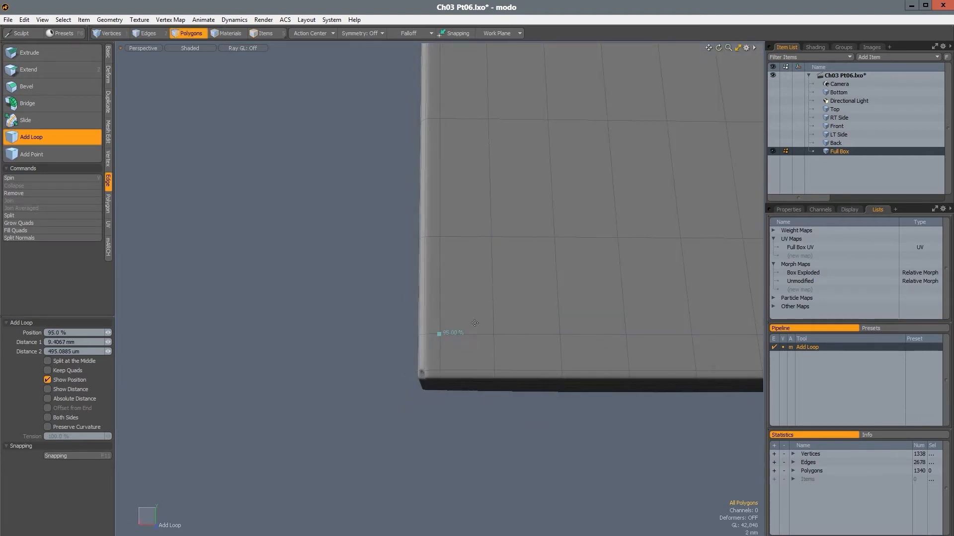
- Examine the finished loops on the box and its Full Box UV layout in the UV editor
{"action": "left_click_drag", "start_coordinate": [356, 271], "coordinate": [398, 276], "text": "alt"}
{"action": "key", "text": "q"}
{"action": "left_click_drag", "start_coordinate": [276, 322], "coordinate": [452, 356], "text": "alt"}
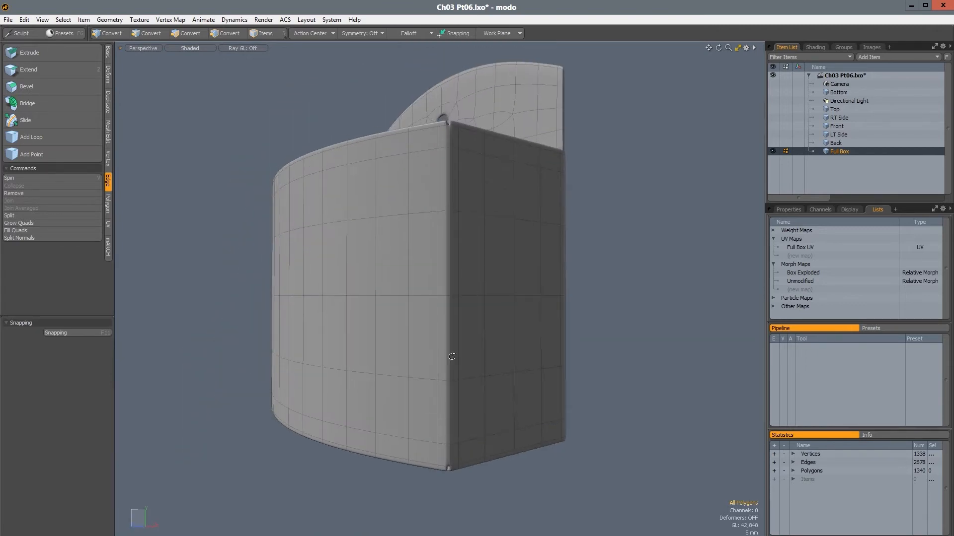
{"action": "left_click", "coordinate": [803, 249]}
{"action": "left_click_drag", "start_coordinate": [267, 331], "coordinate": [281, 348], "text": "ctrl+alt"}
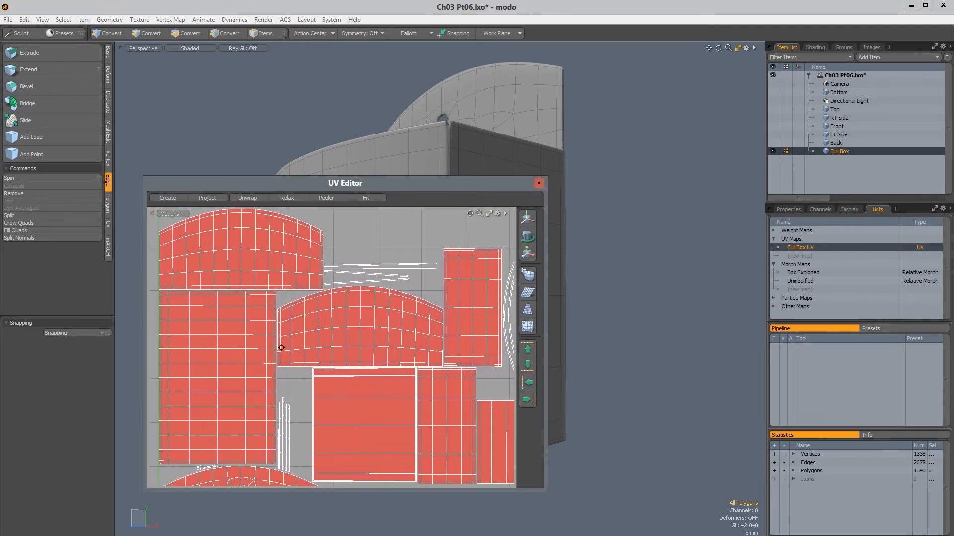
{"action": "left_click", "coordinate": [538, 184]}
- Loop Slice the polygon strip in the vertical corner seam between the front and side panels with one uniform slice
{"action": "left_click_drag", "start_coordinate": [470, 278], "coordinate": [448, 308], "text": "alt"}
{"action": "left_click_drag", "start_coordinate": [462, 240], "coordinate": [443, 293], "text": "ctrl+alt"}
{"action": "left_click", "coordinate": [442, 296]}
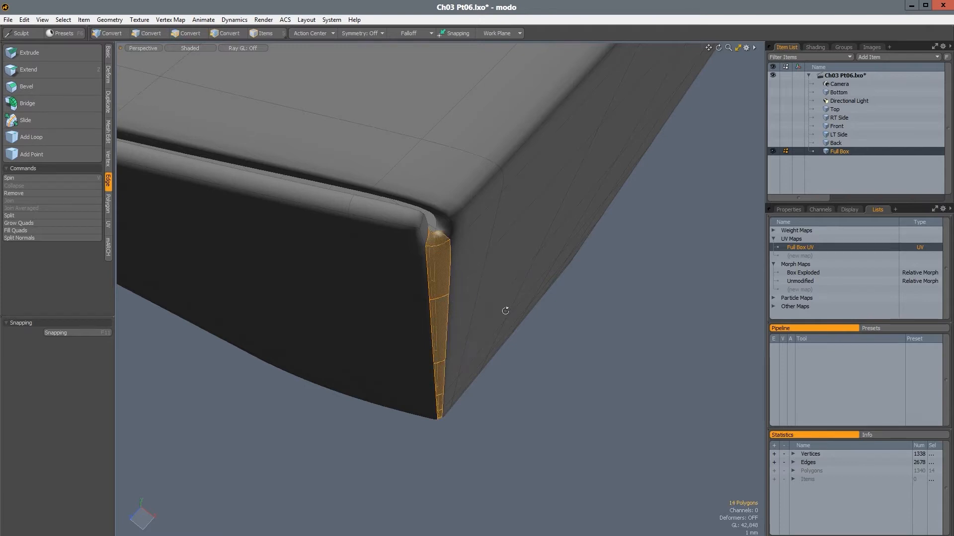
{"action": "key", "text": "alt+c"}
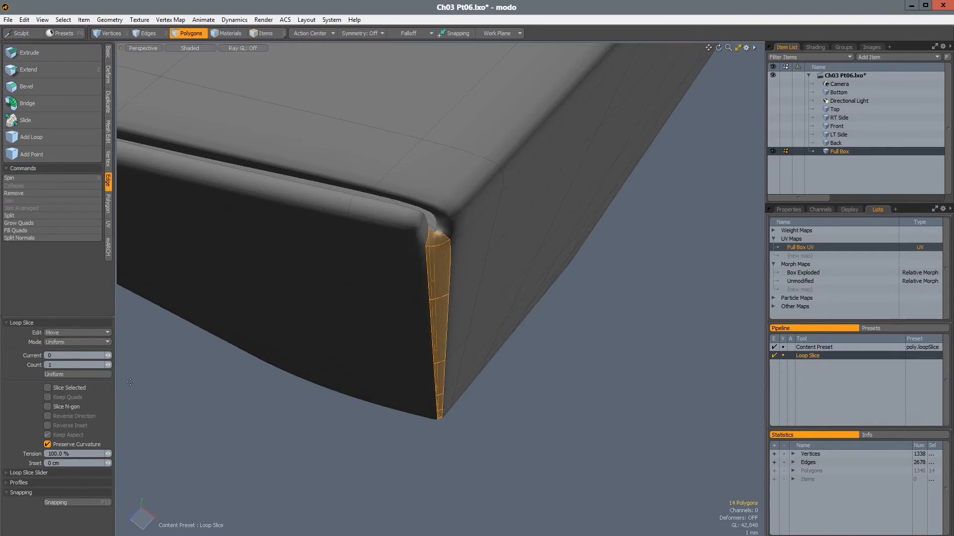
{"action": "left_click_drag", "start_coordinate": [390, 340], "coordinate": [436, 293], "text": "alt"}
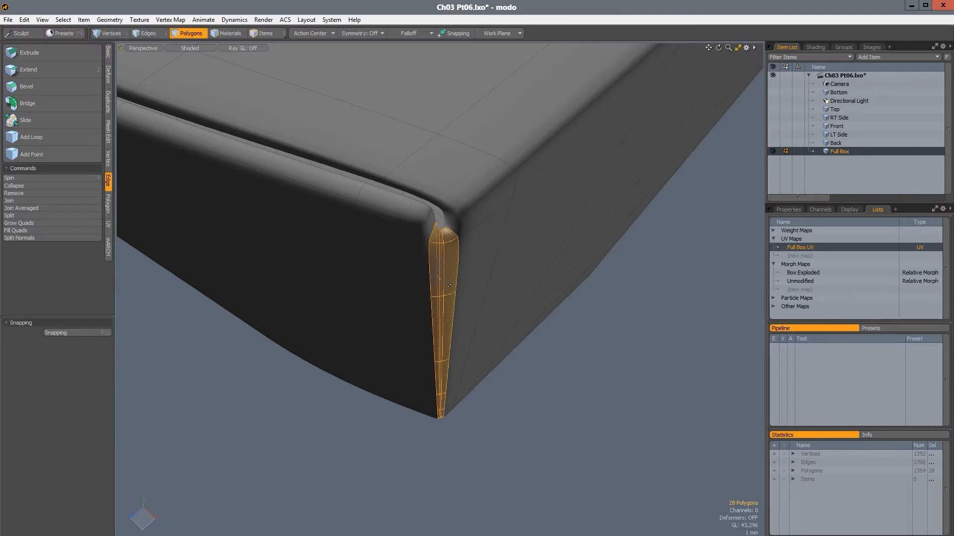
- Move the new middle edge loop of the corner strip by 135 um in X and 135 um in Z
{"action": "key", "text": "2"}
{"action": "double_click", "coordinate": [442, 309]}
{"action": "left_click_drag", "start_coordinate": [443, 363], "coordinate": [426, 263], "text": "alt"}
{"action": "key", "text": "w"}
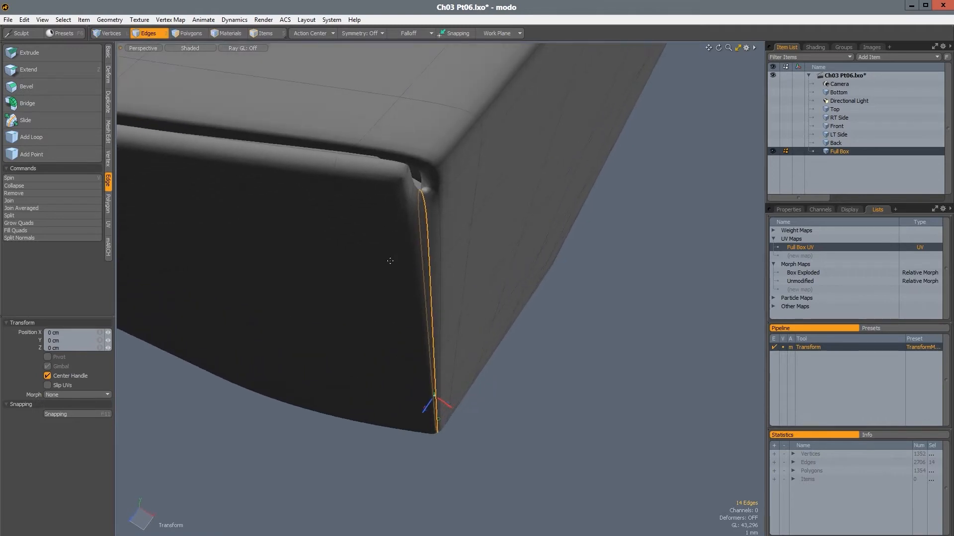
{"action": "key", "text": "ctrl+space"}
{"action": "left_click_drag", "start_coordinate": [332, 181], "coordinate": [249, 162], "text": "alt+shift"}
{"action": "left_click_drag", "start_coordinate": [321, 204], "coordinate": [347, 191], "text": "ctrl+alt"}
{"action": "left_click_drag", "start_coordinate": [321, 140], "coordinate": [333, 201], "text": "alt+shift"}
{"action": "left_click_drag", "start_coordinate": [332, 202], "coordinate": [310, 205], "text": "alt+shift"}
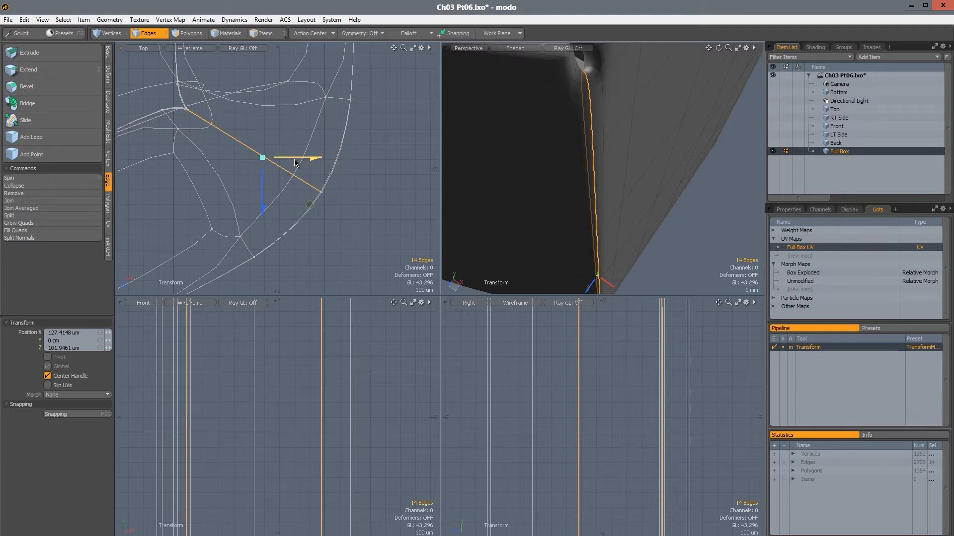
{"action": "left_click_drag", "start_coordinate": [310, 205], "coordinate": [311, 205]}
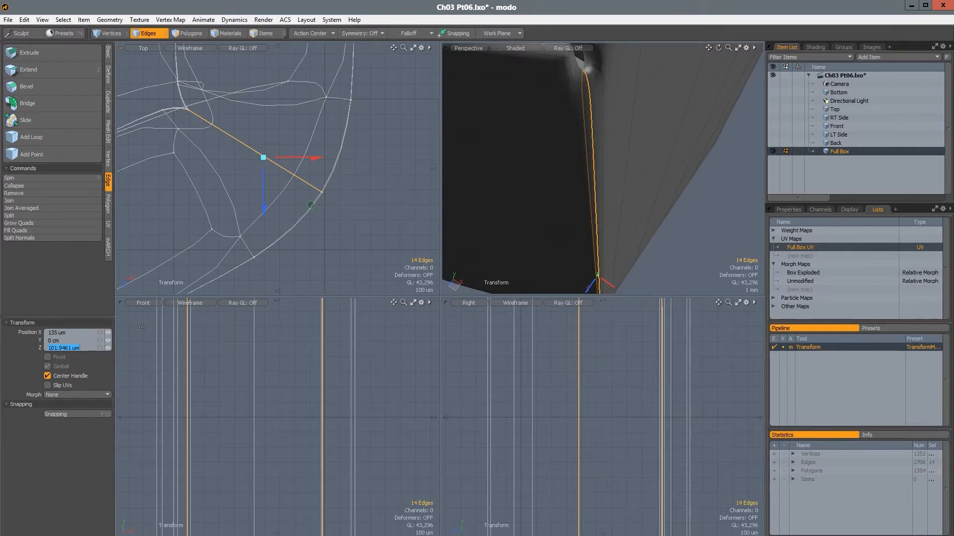
{"action": "key", "text": "Return"}
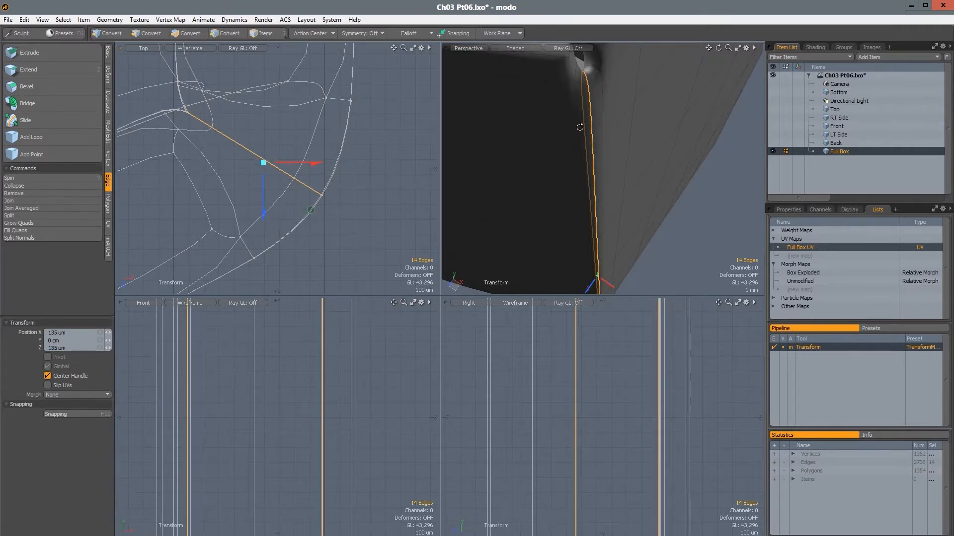
- Deselect the moved edges and switch back to polygon mode with the corner strip selected
{"action": "left_click_drag", "start_coordinate": [579, 127], "coordinate": [616, 164], "text": "alt"}
{"action": "key", "text": "Escape"}
{"action": "key", "text": "Escape"}
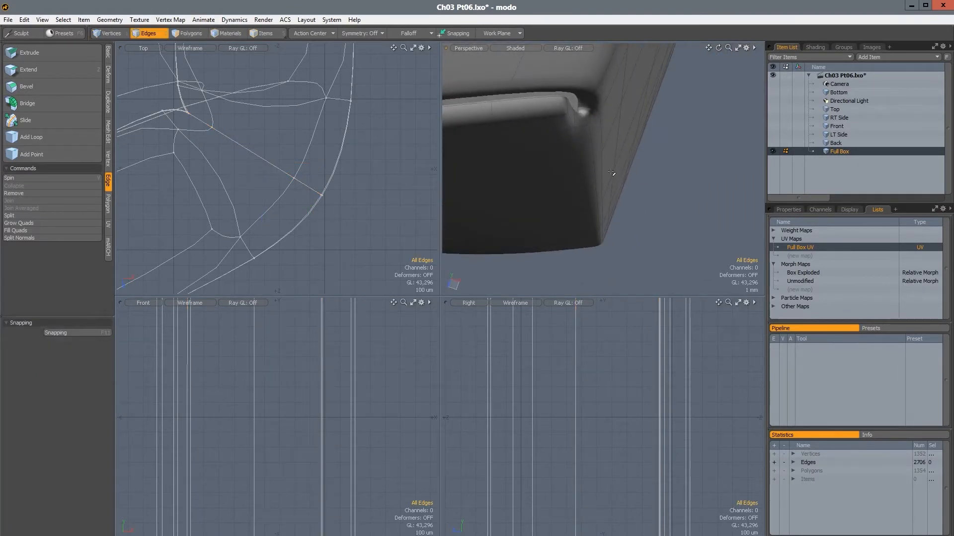
{"action": "key", "text": "a"}
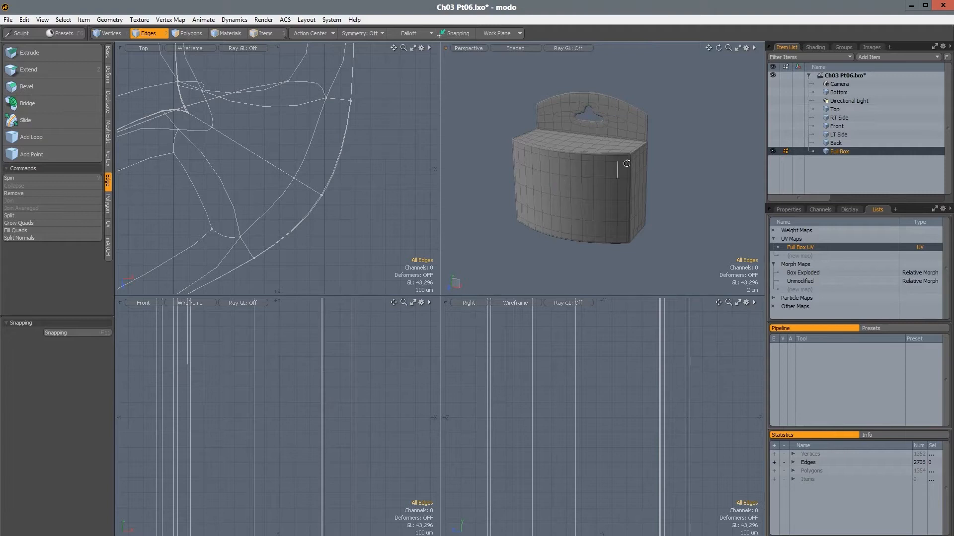
{"action": "mouse_move", "coordinate": [626, 163]}
{"action": "left_mouse_down", "text": "alt"}
{"action": "mouse_move", "coordinate": [596, 185]}
{"action": "mouse_move", "coordinate": [729, 162]}
{"action": "mouse_move", "coordinate": [600, 143]}
{"action": "mouse_move", "coordinate": [646, 166]}
{"action": "mouse_move", "coordinate": [624, 171]}
{"action": "mouse_move", "coordinate": [630, 154]}
{"action": "mouse_move", "coordinate": [508, 146]}
{"action": "mouse_move", "coordinate": [581, 162]}
{"action": "mouse_move", "coordinate": [515, 166]}
{"action": "mouse_move", "coordinate": [547, 197]}
{"action": "mouse_move", "coordinate": [541, 152]}
{"action": "mouse_move", "coordinate": [554, 175]}
{"action": "mouse_move", "coordinate": [611, 149]}
{"action": "left_mouse_up", "text": "alt"}
{"action": "key", "text": "3"}
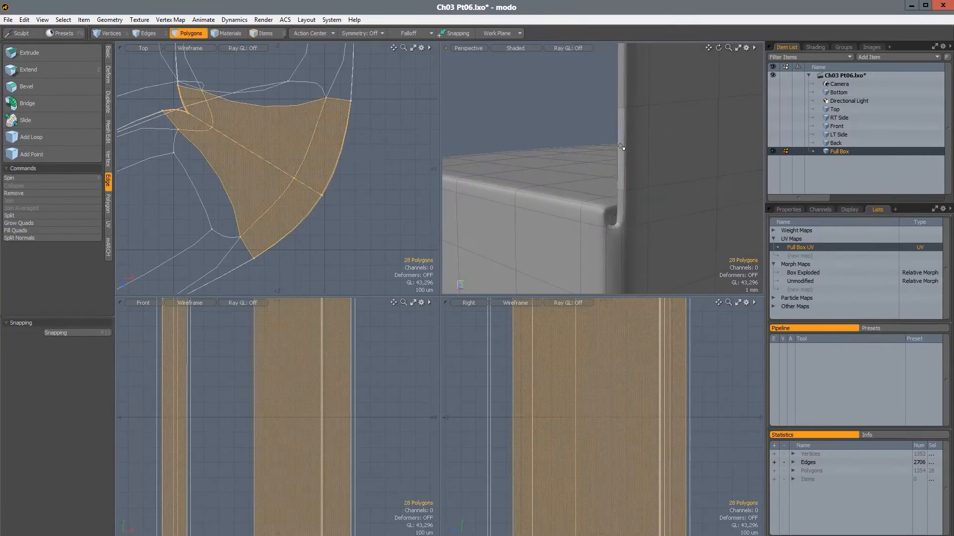
- Replace the selection with the thin polygon strip along the back panel's vertical side edge, including the neighbouring edge polygons
{"action": "left_click", "coordinate": [622, 146]}
{"action": "scroll", "coordinate": [624, 109], "scroll_direction": "down", "scroll_amount": 3}
{"action": "left_click_drag", "start_coordinate": [624, 109], "coordinate": [600, 136], "text": "alt"}
{"action": "left_click", "coordinate": [595, 141], "text": "shift"}
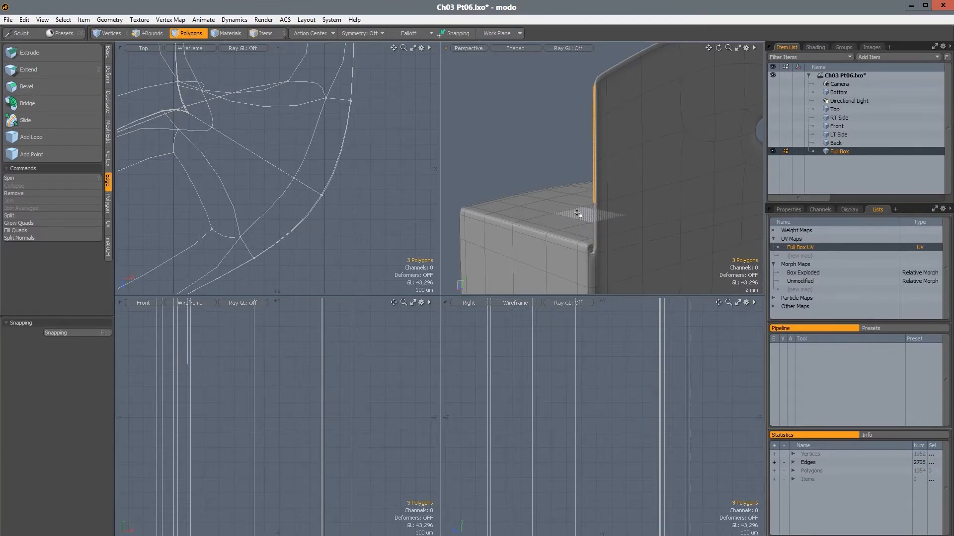
{"action": "key", "text": "shift+Up"}
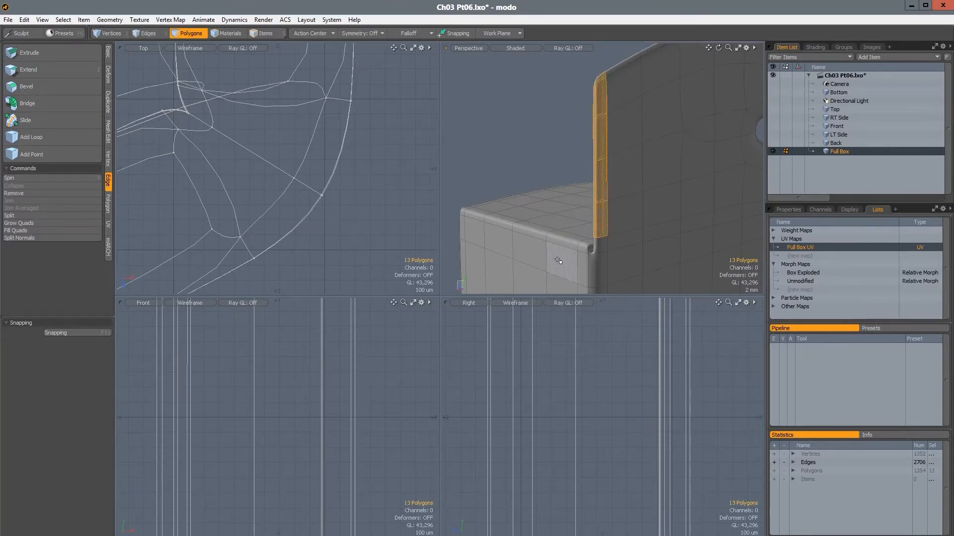
- Move the selected back panel edge strip outward by 1.3 mm in X, then drop the transform tool
{"action": "key", "text": "w"}
{"action": "left_click_drag", "start_coordinate": [537, 186], "coordinate": [643, 136], "text": "alt"}
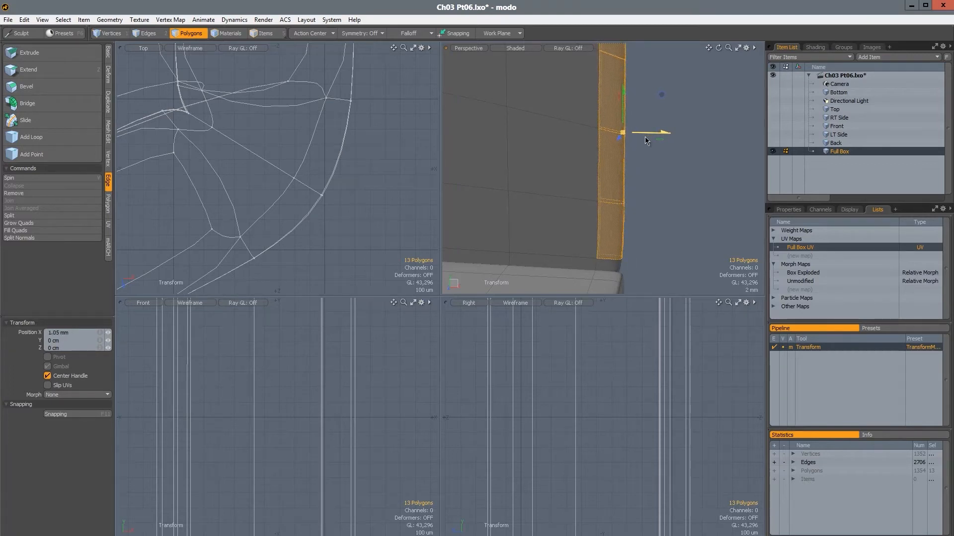
{"action": "left_click_drag", "start_coordinate": [380, 239], "coordinate": [243, 219], "text": "ctrl+alt"}
{"action": "left_click_drag", "start_coordinate": [317, 426], "coordinate": [231, 433], "text": "ctrl+alt"}
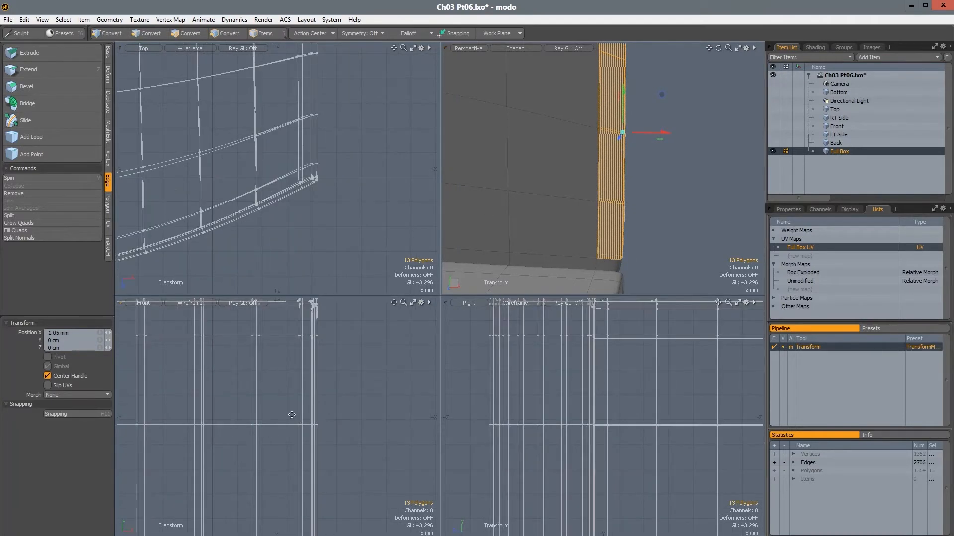
{"action": "left_click_drag", "start_coordinate": [292, 415], "coordinate": [226, 422], "text": "ctrl+alt"}
{"action": "left_click_drag", "start_coordinate": [294, 420], "coordinate": [257, 497], "text": "alt+shift"}
{"action": "left_click_drag", "start_coordinate": [283, 399], "coordinate": [390, 396], "text": "ctrl+alt"}
{"action": "mouse_move", "coordinate": [317, 409]}
{"action": "left_mouse_down", "text": "alt+shift"}
{"action": "mouse_move", "coordinate": [289, 377]}
{"action": "mouse_move", "coordinate": [297, 398]}
{"action": "mouse_move", "coordinate": [322, 392]}
{"action": "left_mouse_up", "text": "alt+shift"}
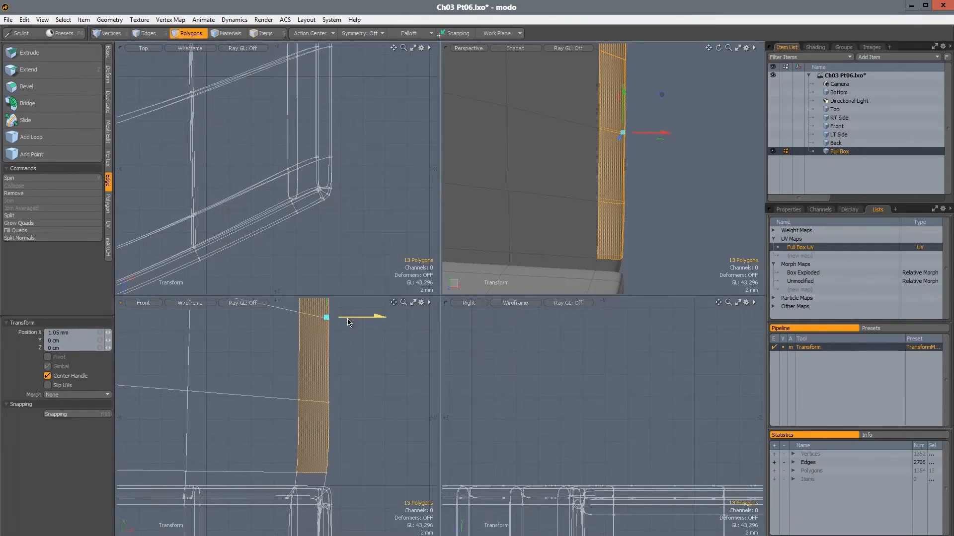
{"action": "left_click_drag", "start_coordinate": [348, 322], "coordinate": [347, 317]}
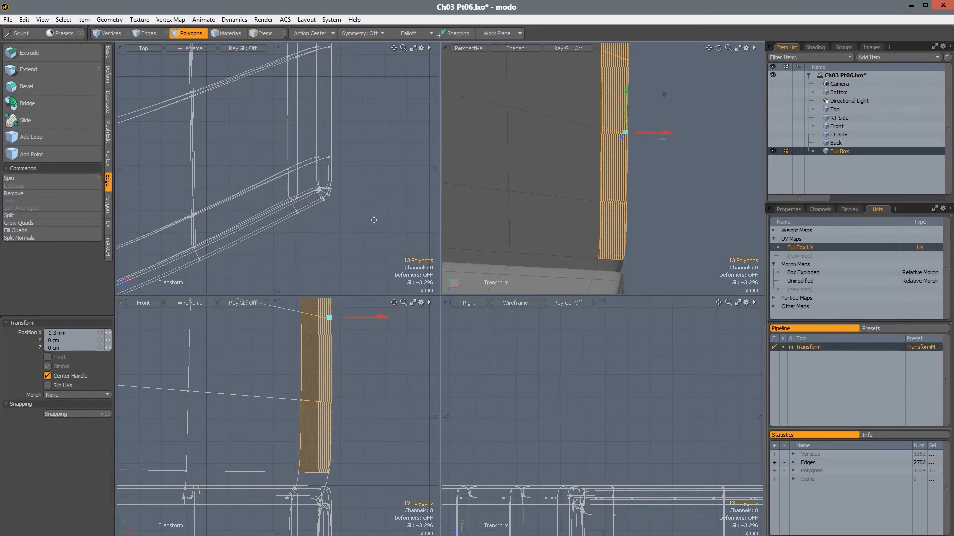
{"action": "left_click_drag", "start_coordinate": [543, 202], "coordinate": [459, 197], "text": "ctrl+alt"}
{"action": "left_click_drag", "start_coordinate": [460, 197], "coordinate": [609, 178], "text": "alt+shift"}
{"action": "left_click_drag", "start_coordinate": [547, 166], "coordinate": [639, 181], "text": "alt"}
{"action": "left_click_drag", "start_coordinate": [549, 194], "coordinate": [541, 158], "text": "alt"}
{"action": "key", "text": "space"}
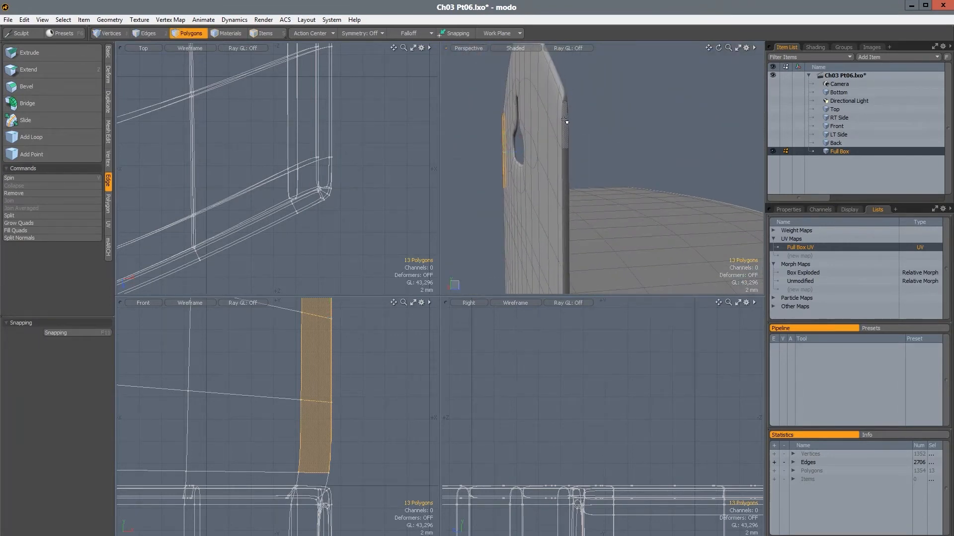
{"action": "left_click_drag", "start_coordinate": [565, 121], "coordinate": [560, 155]}
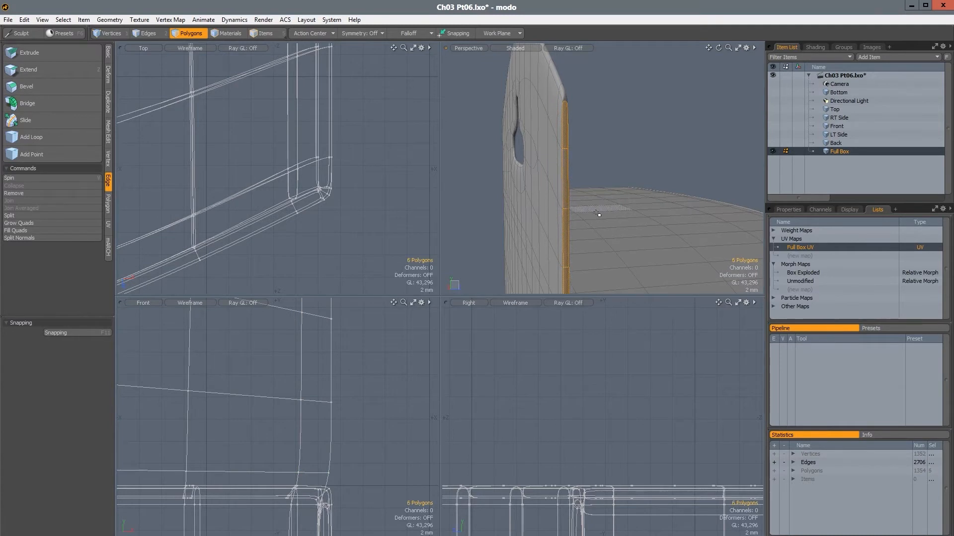
{"action": "left_click_drag", "start_coordinate": [596, 212], "coordinate": [542, 213], "text": "ctrl+alt"}
{"action": "left_click_drag", "start_coordinate": [542, 214], "coordinate": [559, 223], "text": "alt"}
{"action": "key", "text": "Up"}
{"action": "left_click_drag", "start_coordinate": [557, 278], "coordinate": [588, 225], "text": "alt+shift"}
{"action": "key", "text": "Up"}
{"action": "key", "text": "Up"}
{"action": "key", "text": "l"}
{"action": "left_click_drag", "start_coordinate": [635, 188], "coordinate": [584, 187], "text": "ctrl+alt"}
{"action": "left_click_drag", "start_coordinate": [584, 187], "coordinate": [591, 98], "text": "alt+shift"}
{"action": "left_click_drag", "start_coordinate": [591, 98], "coordinate": [625, 159], "text": "ctrl+alt"}
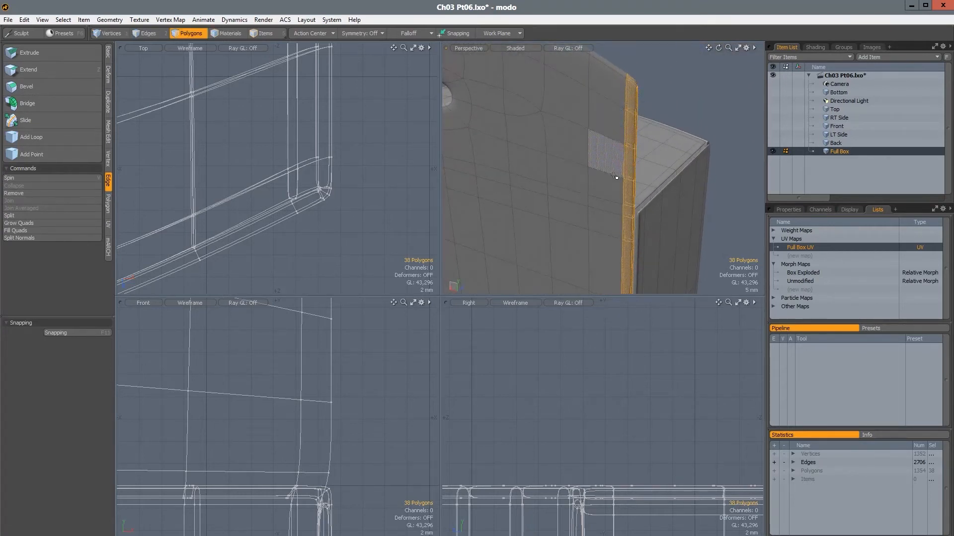
- Select the vertical edge loops along the opposite side edge of the back panel in edge mode
{"action": "key", "text": "1"}
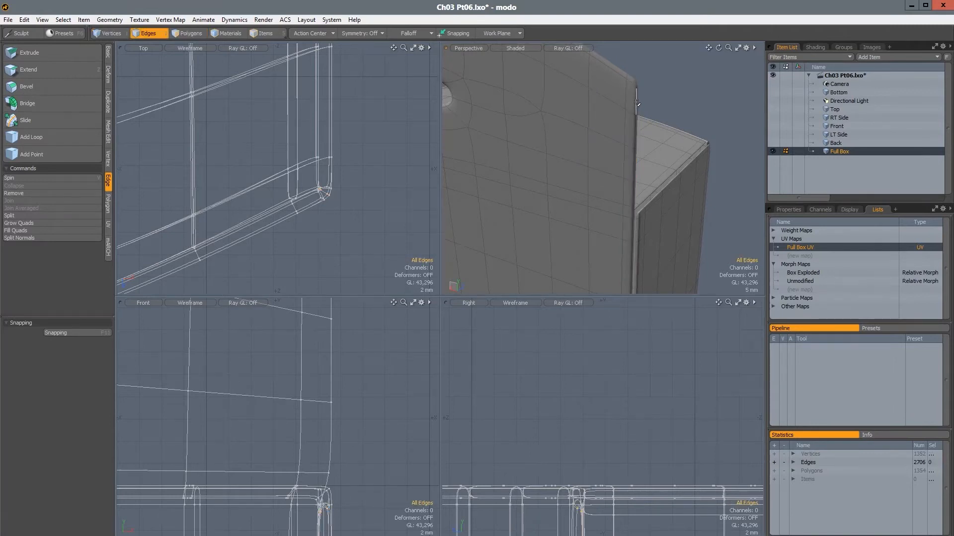
{"action": "double_click", "coordinate": [636, 103]}
{"action": "left_click_drag", "start_coordinate": [637, 103], "coordinate": [583, 93], "text": "alt"}
{"action": "mouse_move", "coordinate": [567, 170]}
{"action": "left_mouse_down", "text": "alt"}
{"action": "mouse_move", "coordinate": [557, 169]}
{"action": "mouse_move", "coordinate": [565, 170]}
{"action": "left_mouse_up", "text": "alt"}
- Move the selected back panel edge loops outward by -1.2 mm in X, then drop the tool and deselect the edges
{"action": "key", "text": "w"}
{"action": "left_click_drag", "start_coordinate": [635, 209], "coordinate": [666, 157], "text": "ctrl+alt"}
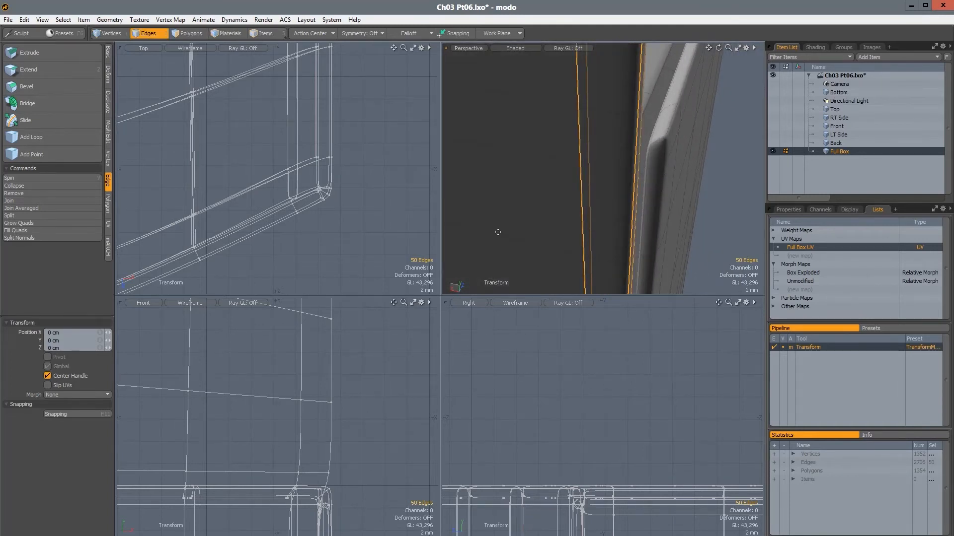
{"action": "left_click_drag", "start_coordinate": [268, 197], "coordinate": [149, 169], "text": "ctrl+alt"}
{"action": "left_click_drag", "start_coordinate": [181, 157], "coordinate": [349, 187], "text": "alt+shift"}
{"action": "left_click_drag", "start_coordinate": [226, 176], "coordinate": [433, 214], "text": "alt+shift"}
{"action": "left_click_drag", "start_coordinate": [433, 215], "coordinate": [395, 215], "text": "alt+shift"}
{"action": "mouse_move", "coordinate": [395, 214]}
{"action": "left_mouse_down", "text": "ctrl+alt"}
{"action": "mouse_move", "coordinate": [373, 224]}
{"action": "mouse_move", "coordinate": [401, 227]}
{"action": "left_mouse_up", "text": "ctrl+alt"}
{"action": "mouse_move", "coordinate": [401, 227]}
{"action": "left_mouse_down", "text": "alt+shift"}
{"action": "mouse_move", "coordinate": [374, 228]}
{"action": "mouse_move", "coordinate": [388, 215]}
{"action": "left_mouse_up", "text": "alt+shift"}
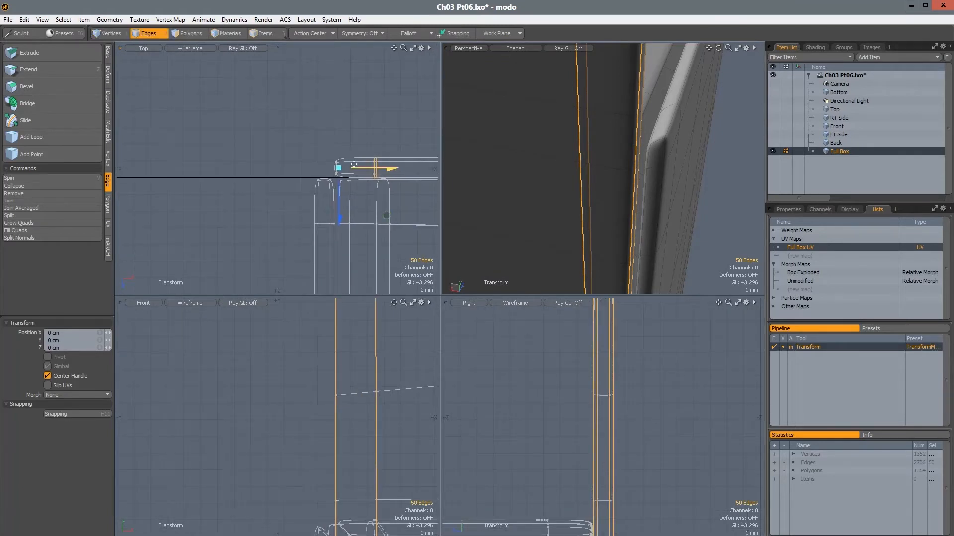
{"action": "mouse_move", "coordinate": [360, 172]}
{"action": "left_mouse_down"}
{"action": "mouse_move", "coordinate": [339, 171]}
{"action": "mouse_move", "coordinate": [351, 174]}
{"action": "left_mouse_up"}
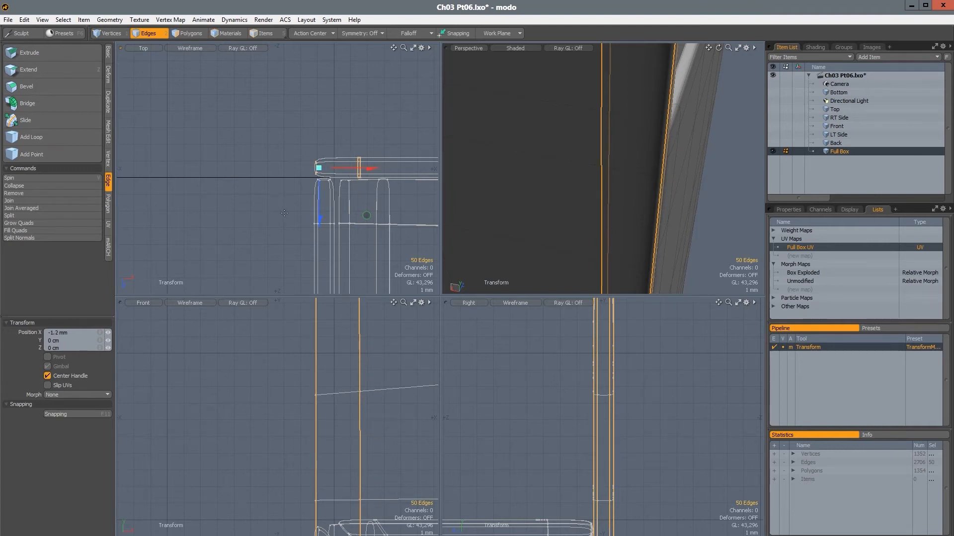
{"action": "left_click_drag", "start_coordinate": [629, 156], "coordinate": [532, 141], "text": "alt"}
{"action": "key", "text": "space"}
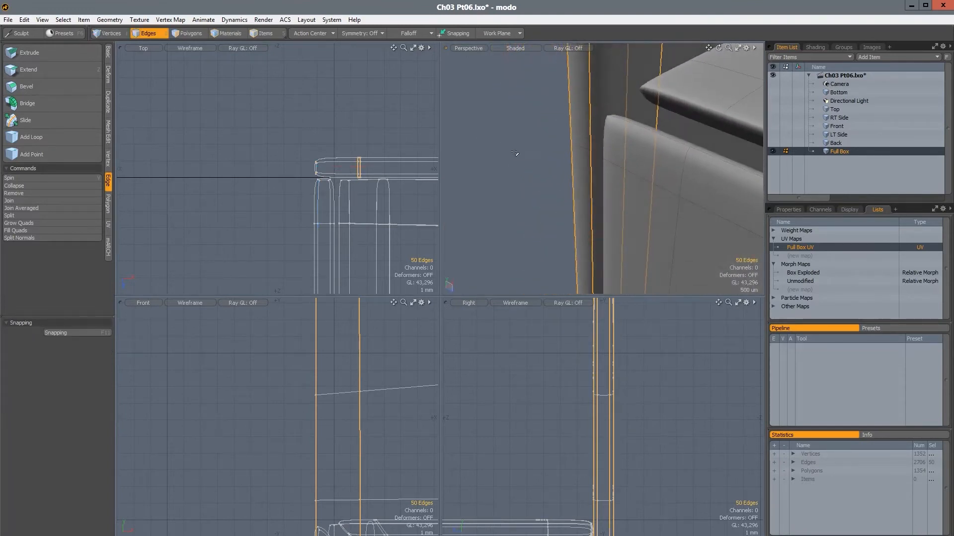
{"action": "left_click", "coordinate": [517, 153]}
- Activate the Box Exploded morph map and select the lower edge along the top panel's exposed side
{"action": "left_click_drag", "start_coordinate": [591, 173], "coordinate": [557, 222], "text": "ctrl+alt"}
{"action": "left_click", "coordinate": [804, 273]}
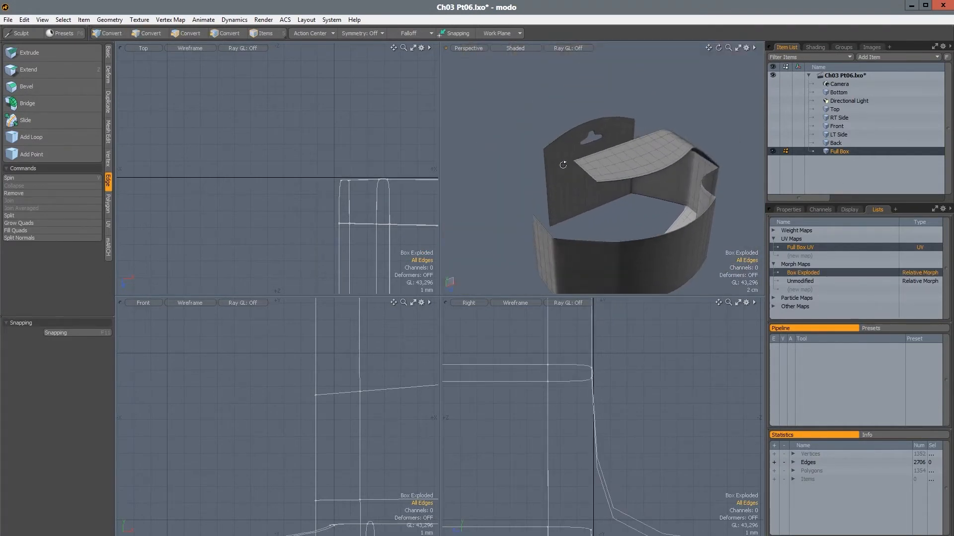
{"action": "left_click_drag", "start_coordinate": [590, 174], "coordinate": [568, 93], "text": "ctrl+alt"}
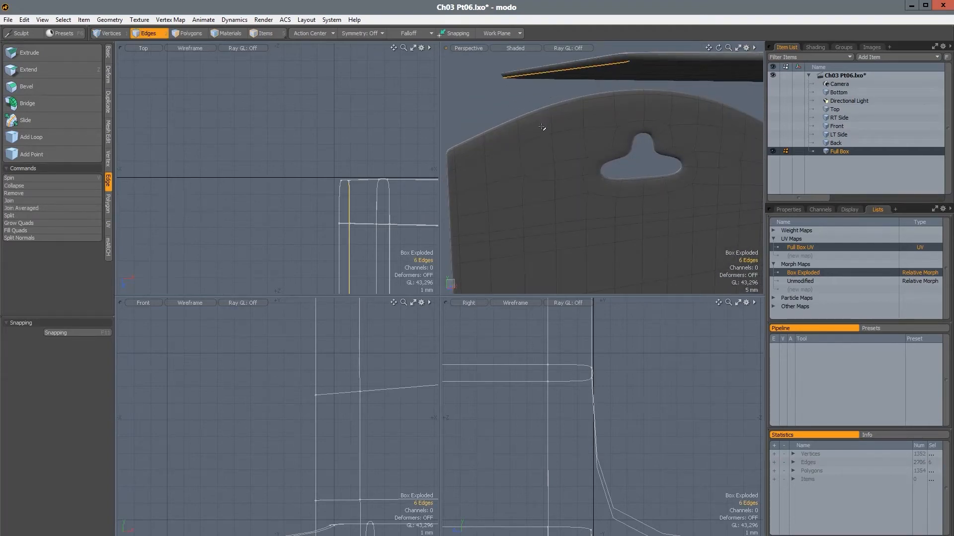
{"action": "left_click_drag", "start_coordinate": [541, 127], "coordinate": [542, 127], "text": "alt"}
{"action": "left_click_drag", "start_coordinate": [586, 153], "coordinate": [546, 106], "text": "alt"}
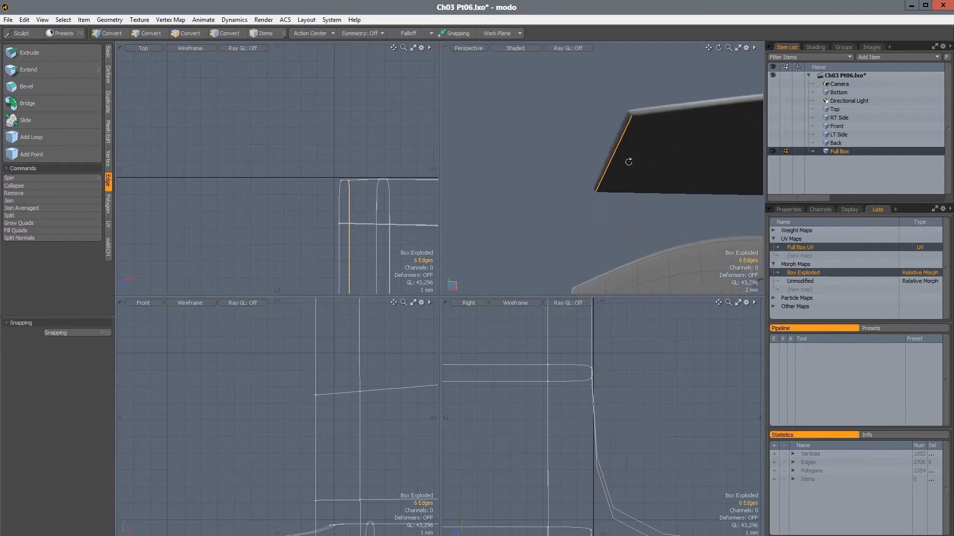
{"action": "left_click_drag", "start_coordinate": [628, 162], "coordinate": [584, 184], "text": "alt"}
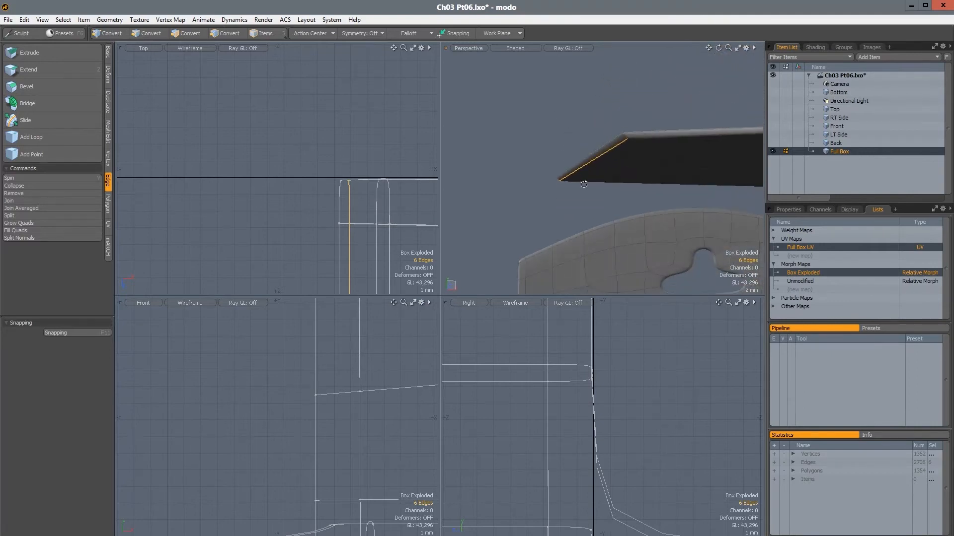
{"action": "left_click_drag", "start_coordinate": [571, 145], "coordinate": [580, 213], "text": "alt"}
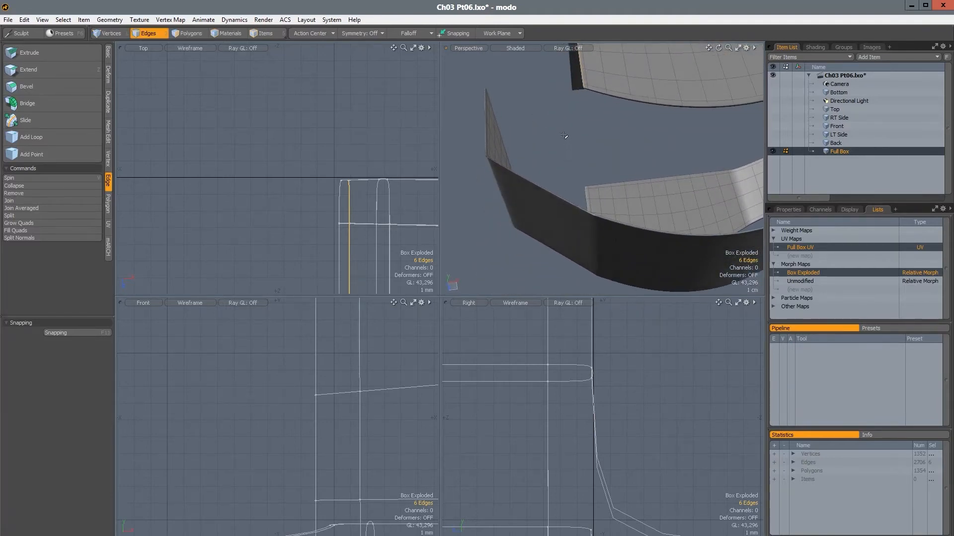
- Select the narrow polygon strip along the top panel's side edge in polygon mode
{"action": "left_click_drag", "start_coordinate": [563, 135], "coordinate": [592, 132], "text": "alt"}
{"action": "key", "text": "3"}
{"action": "left_click", "coordinate": [531, 112]}
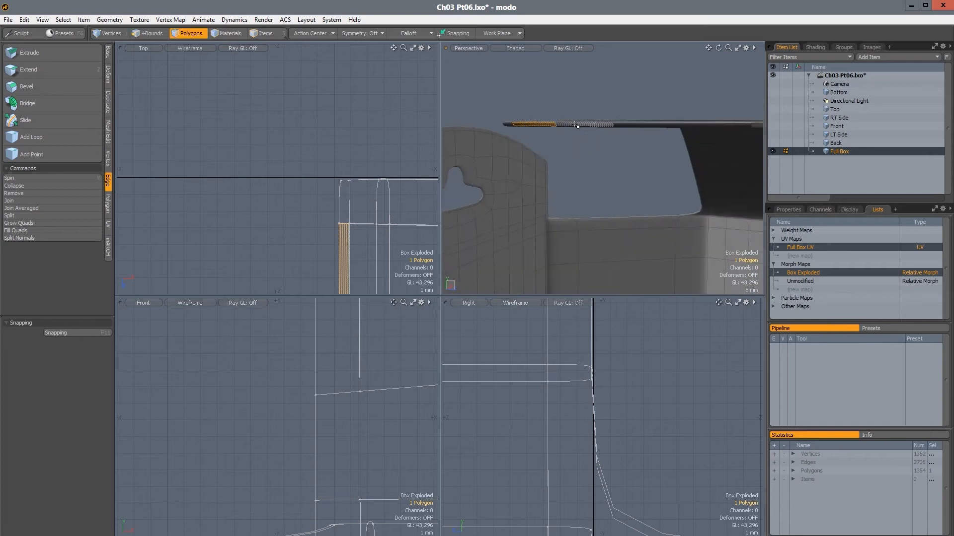
{"action": "left_click", "coordinate": [508, 124]}
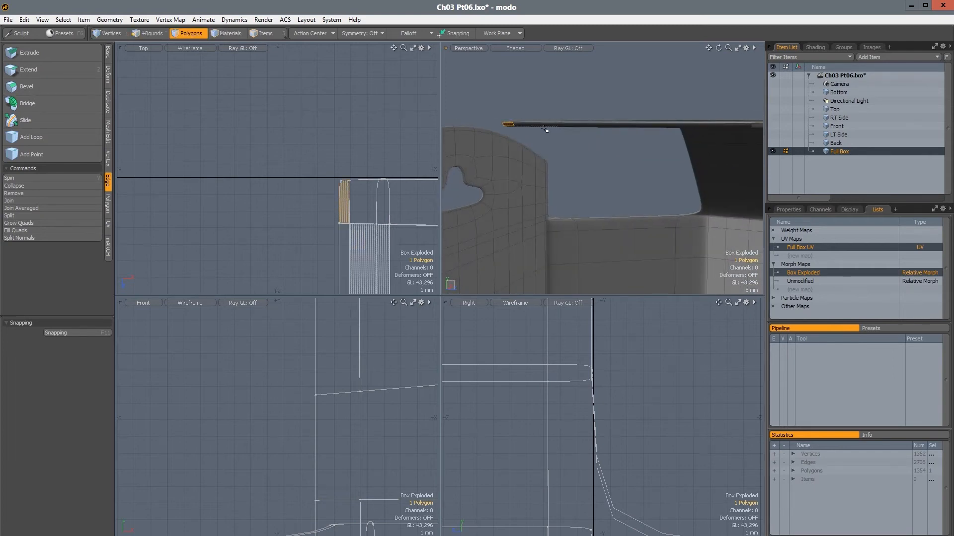
{"action": "left_click", "coordinate": [553, 125], "text": "shift"}
{"action": "key", "text": "Up"}
{"action": "key", "text": "Up"}
{"action": "key", "text": "Up"}
{"action": "left_click_drag", "start_coordinate": [604, 152], "coordinate": [551, 174], "text": "ctrl+alt"}
- Turn off mesh subdivision and try a polygon bevel on the selected top panel strip
{"action": "key", "text": "1"}
{"action": "key", "text": "Tab"}
{"action": "key", "text": "3"}
{"action": "key", "text": "b"}
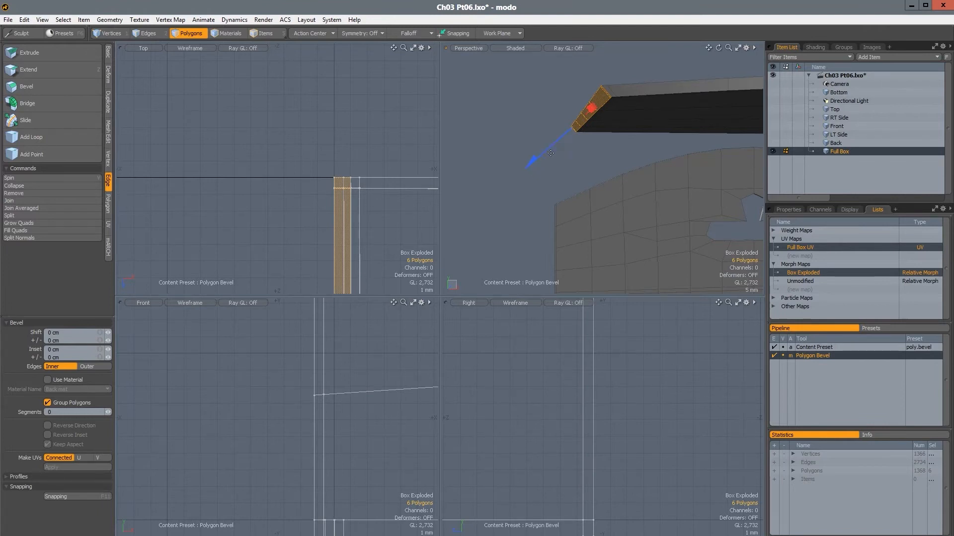
{"action": "key", "text": "space"}
{"action": "key", "text": "2"}
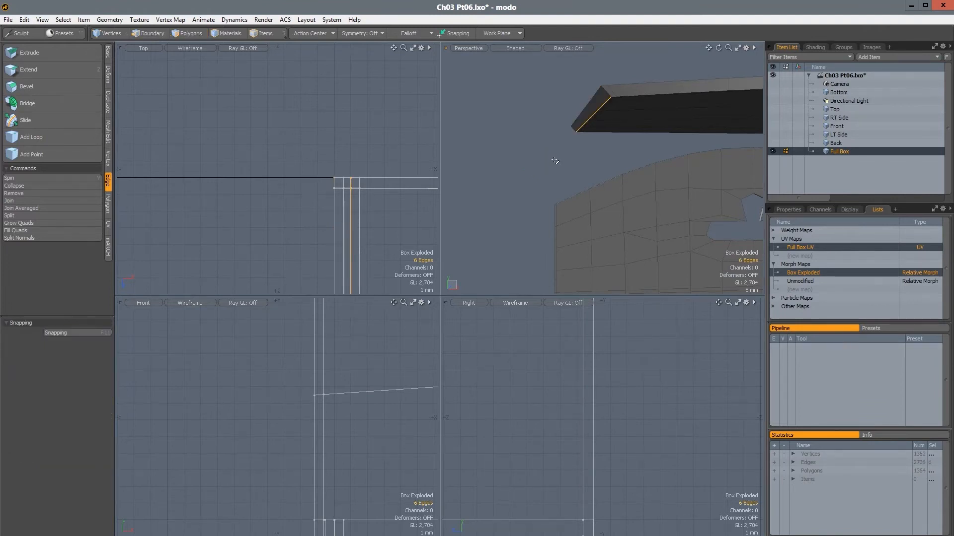
{"action": "key", "text": "3"}
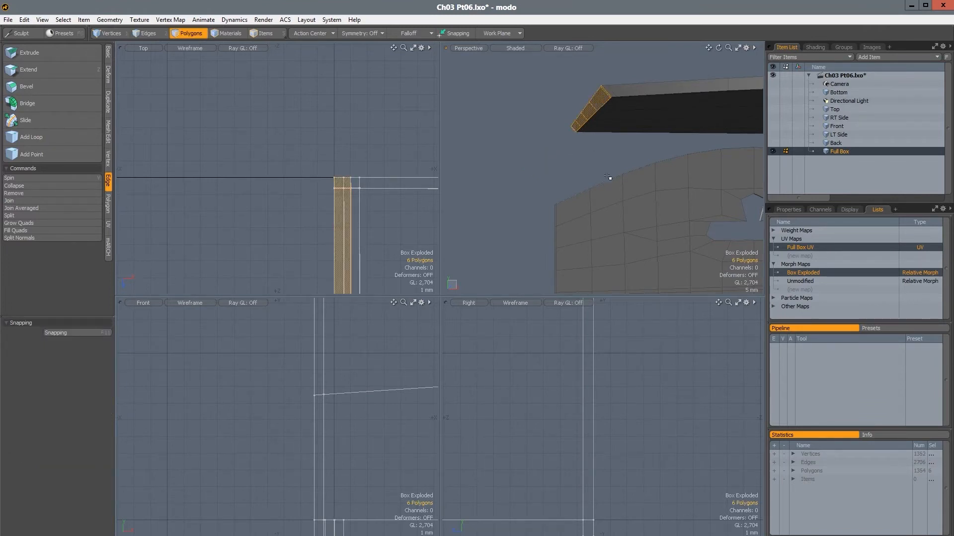
- Deactivate the Box Exploded morph map and turn mesh subdivision on, keeping the top panel's side strip selected as polygons
{"action": "left_click", "coordinate": [798, 272]}
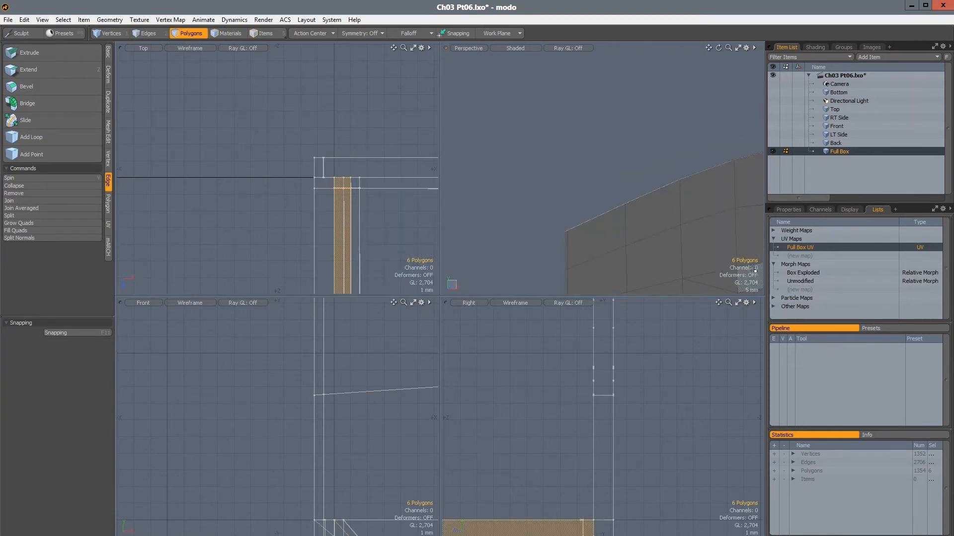
{"action": "left_click_drag", "start_coordinate": [633, 227], "coordinate": [671, 204], "text": "alt"}
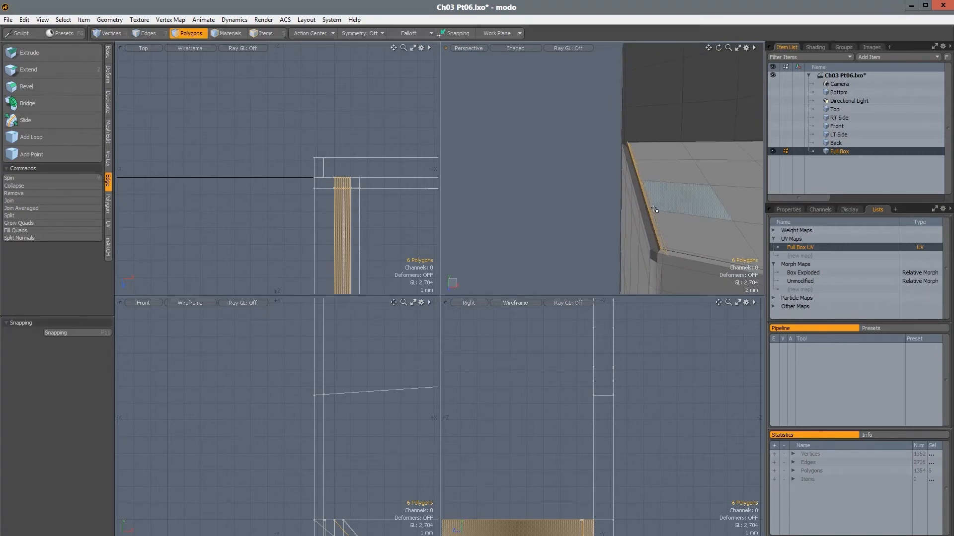
{"action": "left_click_drag", "start_coordinate": [645, 229], "coordinate": [621, 195], "text": "alt"}
{"action": "key", "text": "1"}
{"action": "key", "text": "Tab"}
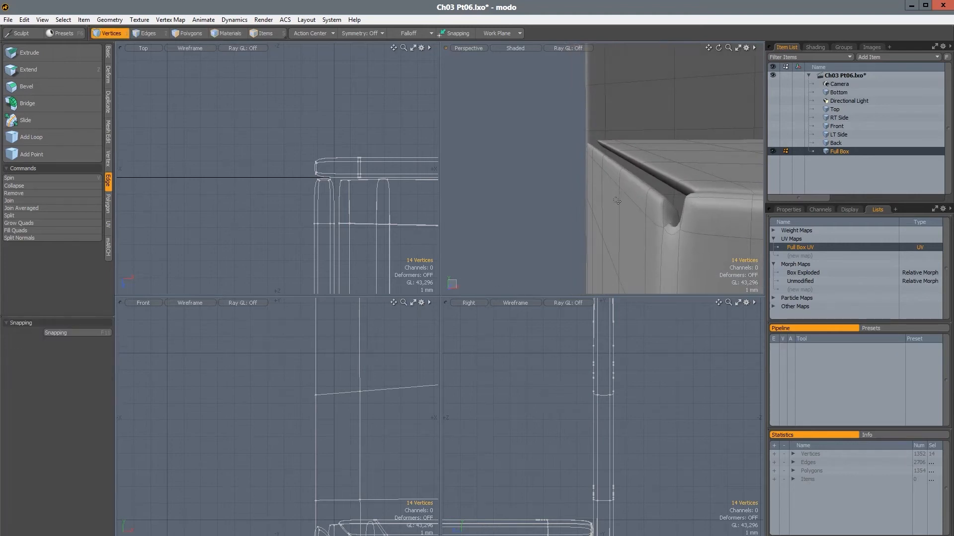
{"action": "key", "text": "3"}
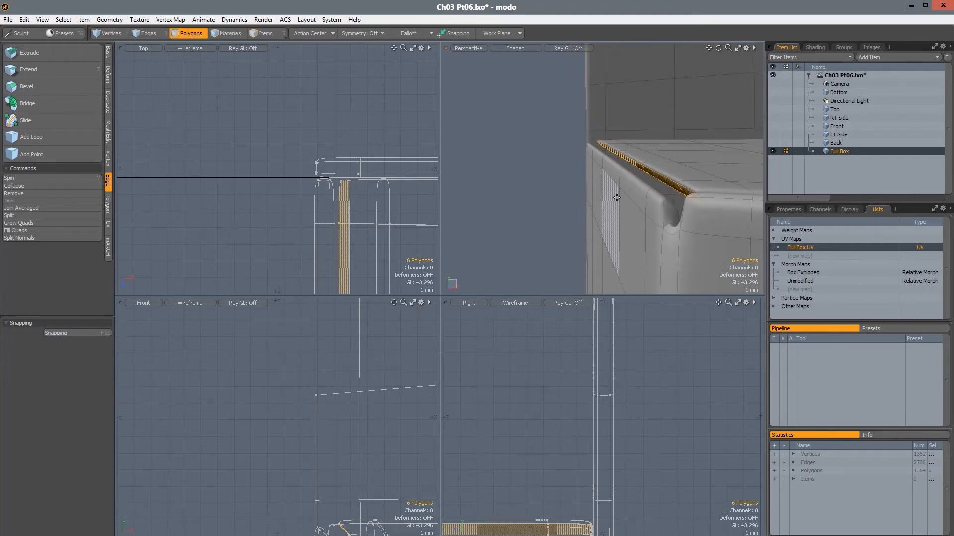
- Bevel the top panel's side strip toward the side panel with a 500 um shift, followed by an 80 um shift
{"action": "key", "text": "b"}
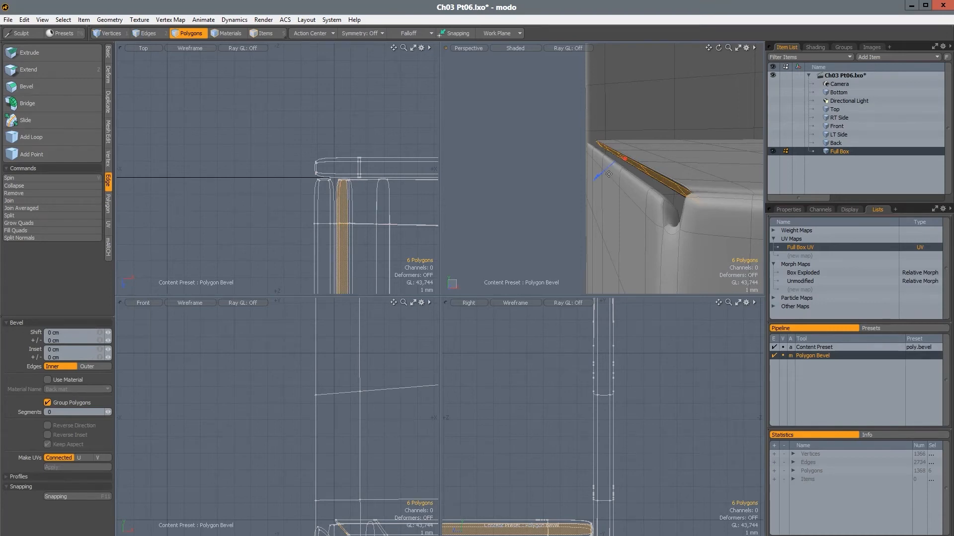
{"action": "left_click_drag", "start_coordinate": [594, 180], "coordinate": [590, 183]}
{"action": "left_click_drag", "start_coordinate": [661, 197], "coordinate": [634, 174], "text": "ctrl+alt"}
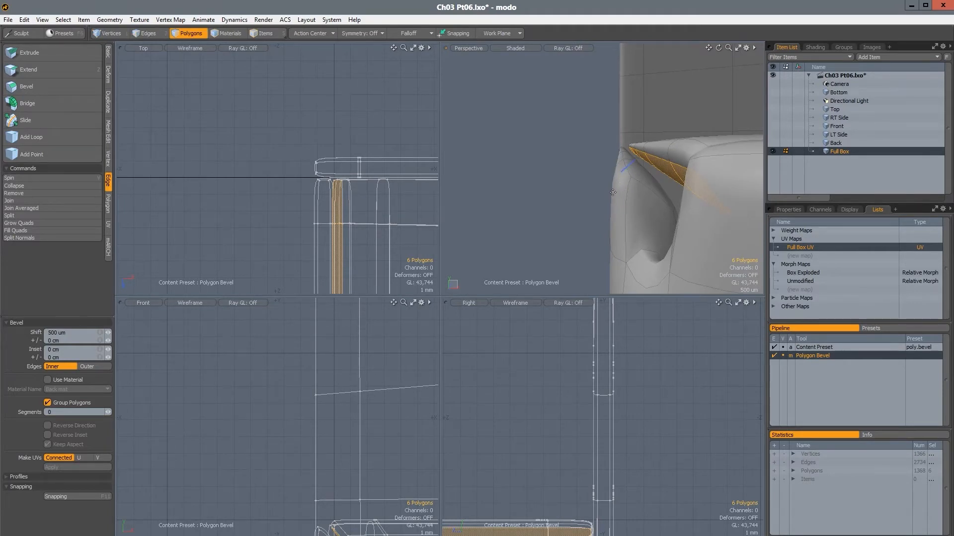
{"action": "left_click", "coordinate": [627, 173]}
{"action": "left_click_drag", "start_coordinate": [627, 173], "coordinate": [625, 175]}
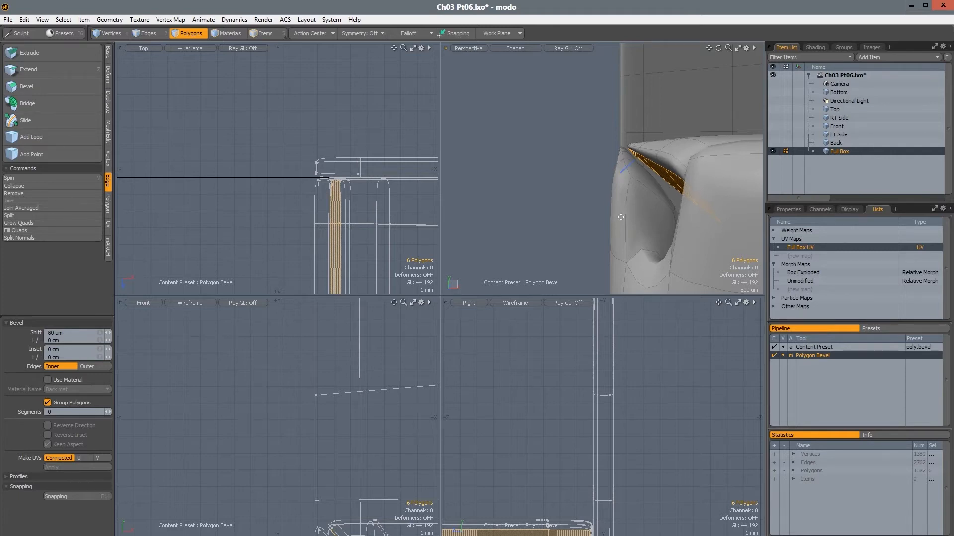
- Move the beveled strip down into the seam by -1.08 mm in Y
{"action": "key", "text": "w"}
{"action": "left_click_drag", "start_coordinate": [638, 153], "coordinate": [641, 146], "text": "alt"}
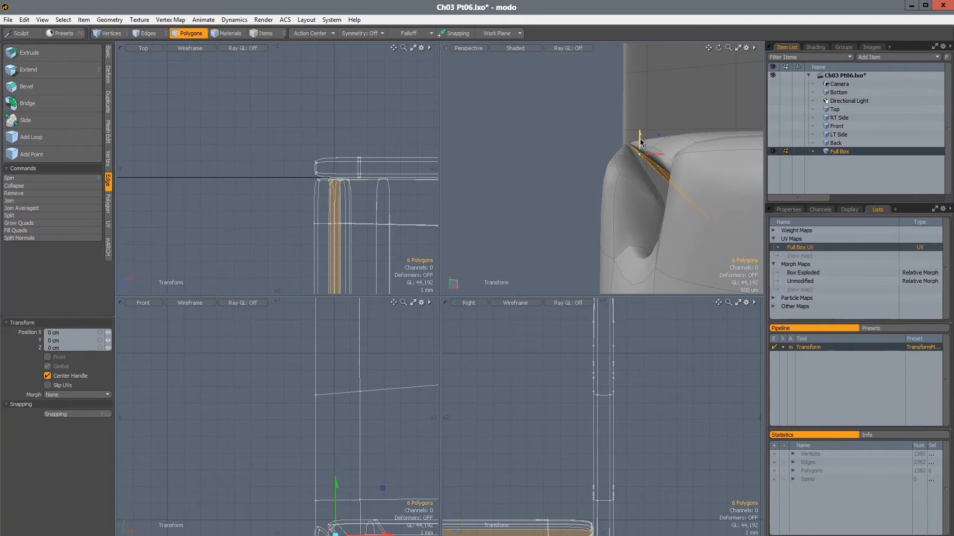
{"action": "left_click_drag", "start_coordinate": [639, 135], "coordinate": [603, 186]}
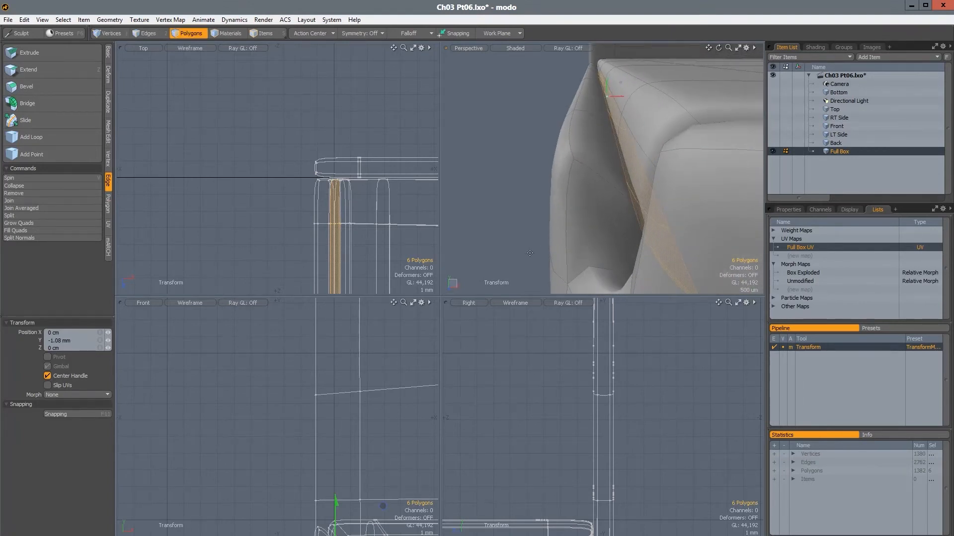
- Scale the beveled strip down in Y to flatten it inside the seam
{"action": "key", "text": "r"}
{"action": "scroll", "coordinate": [369, 447], "scroll_direction": "down", "scroll_amount": 5}
{"action": "left_click_drag", "start_coordinate": [368, 467], "coordinate": [344, 502], "text": "alt+shift"}
{"action": "scroll", "coordinate": [298, 376], "scroll_direction": "up", "scroll_amount": 5}
{"action": "scroll", "coordinate": [366, 439], "scroll_direction": "up", "scroll_amount": 4}
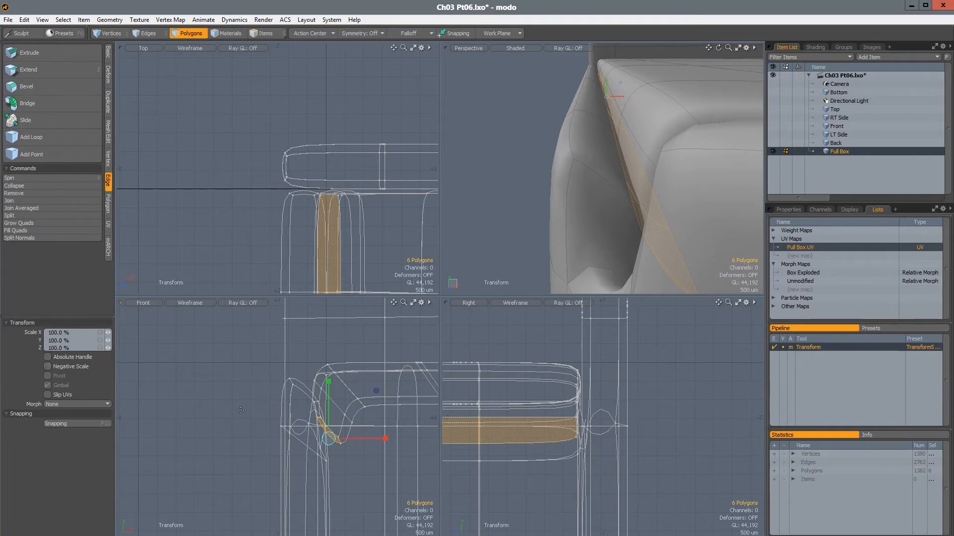
{"action": "mouse_move", "coordinate": [328, 384]}
{"action": "left_mouse_down"}
{"action": "mouse_move", "coordinate": [327, 440]}
{"action": "mouse_move", "coordinate": [305, 403]}
{"action": "mouse_move", "coordinate": [313, 354]}
{"action": "mouse_move", "coordinate": [330, 356]}
{"action": "mouse_move", "coordinate": [333, 382]}
{"action": "mouse_move", "coordinate": [342, 376]}
{"action": "left_mouse_up"}
- Bevel the top panel's selected side strip downward inside the box with a 1.48 mm shift to form a lip
{"action": "key", "text": "b"}
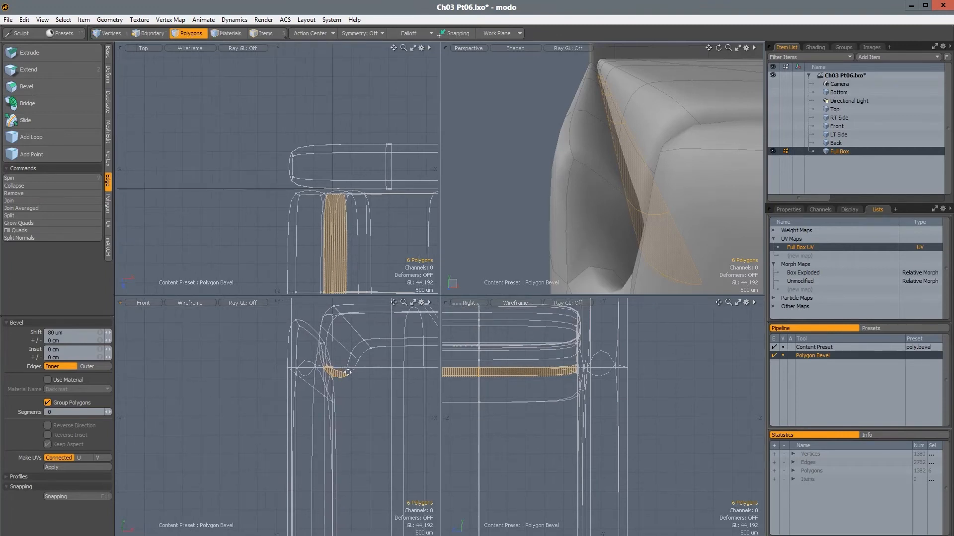
{"action": "left_click", "coordinate": [340, 378]}
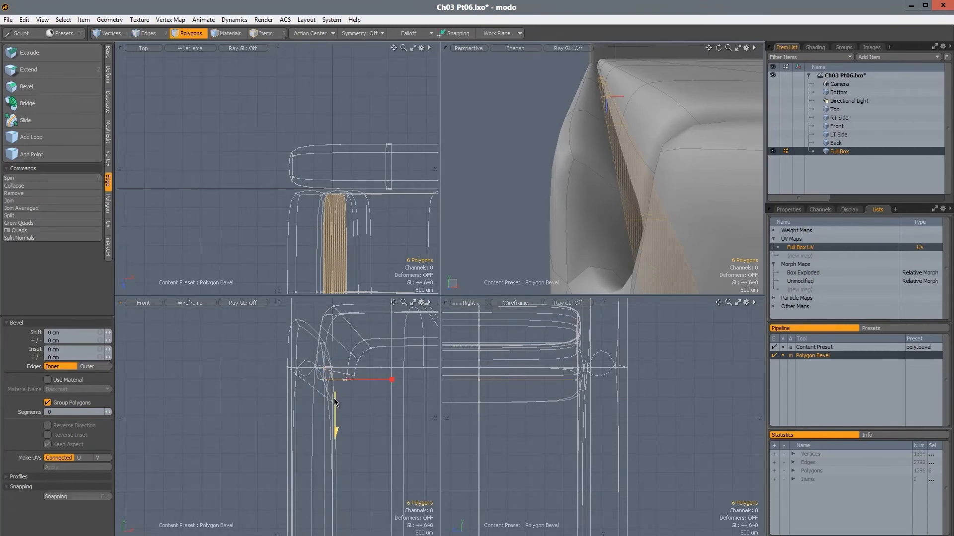
{"action": "left_click_drag", "start_coordinate": [335, 402], "coordinate": [337, 461]}
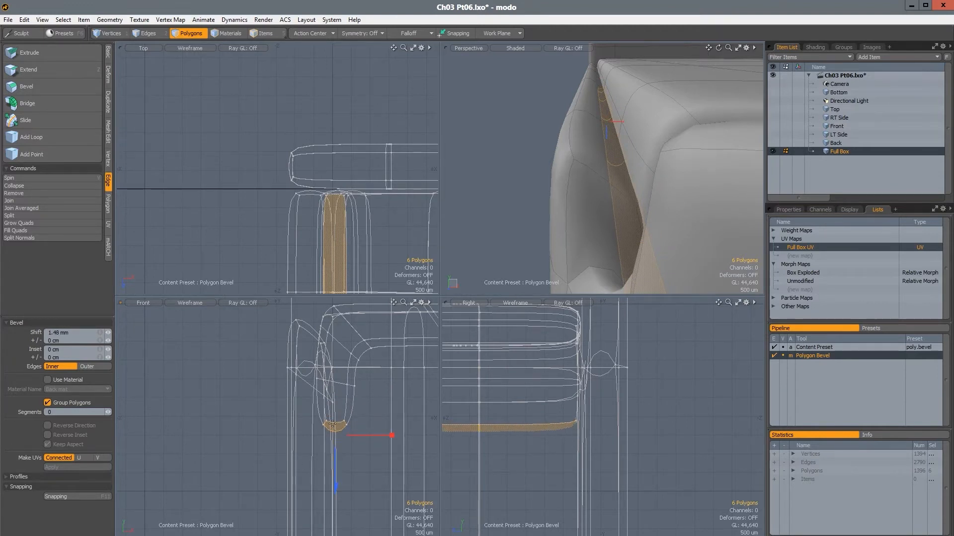
{"action": "key", "text": "space"}
- Activate the Ruler Tool, snap one end to the top panel's inner corner, turn snapping off, and place the other end below it
{"action": "left_click", "coordinate": [42, 19]}
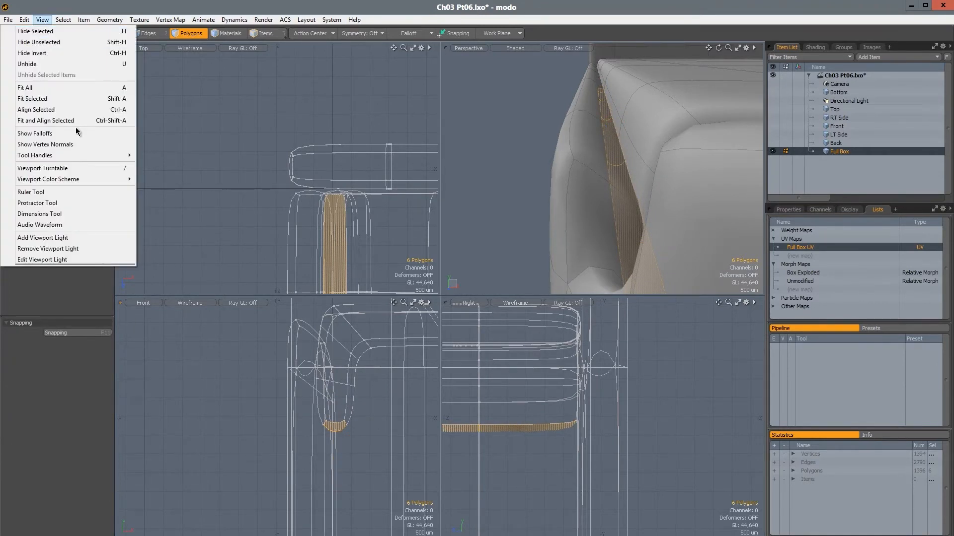
{"action": "left_click", "coordinate": [31, 192]}
{"action": "middle_click_drag", "start_coordinate": [366, 359], "coordinate": [346, 346]}
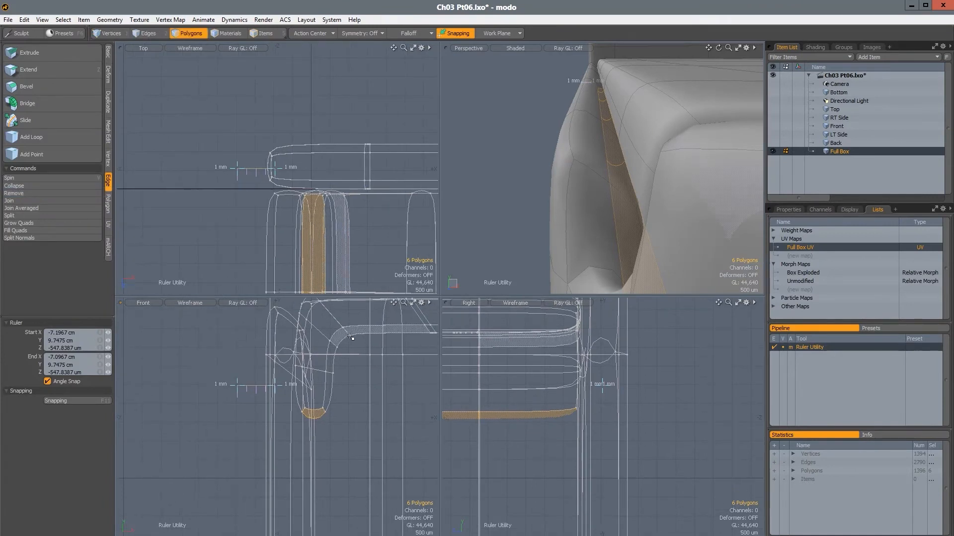
{"action": "left_click_drag", "start_coordinate": [279, 391], "coordinate": [353, 331]}
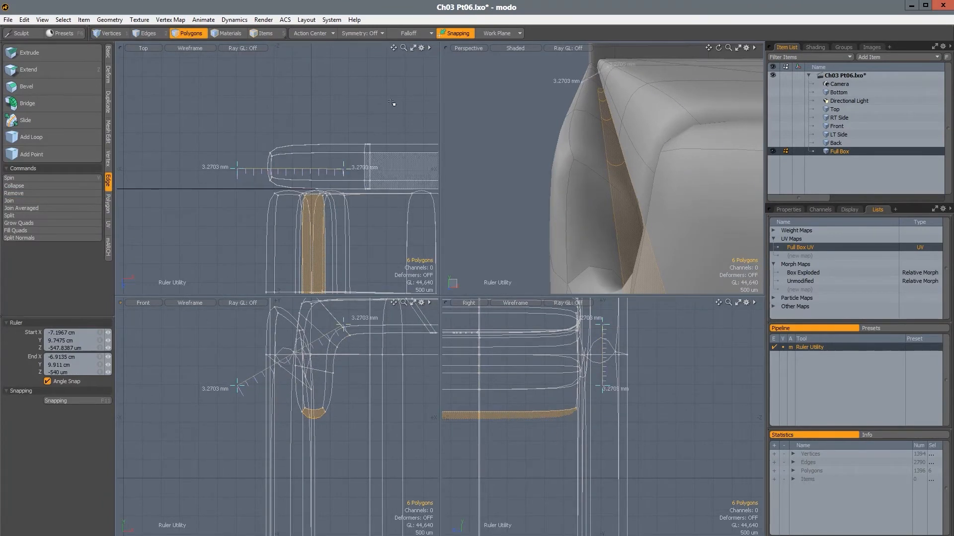
{"action": "left_click", "coordinate": [455, 33]}
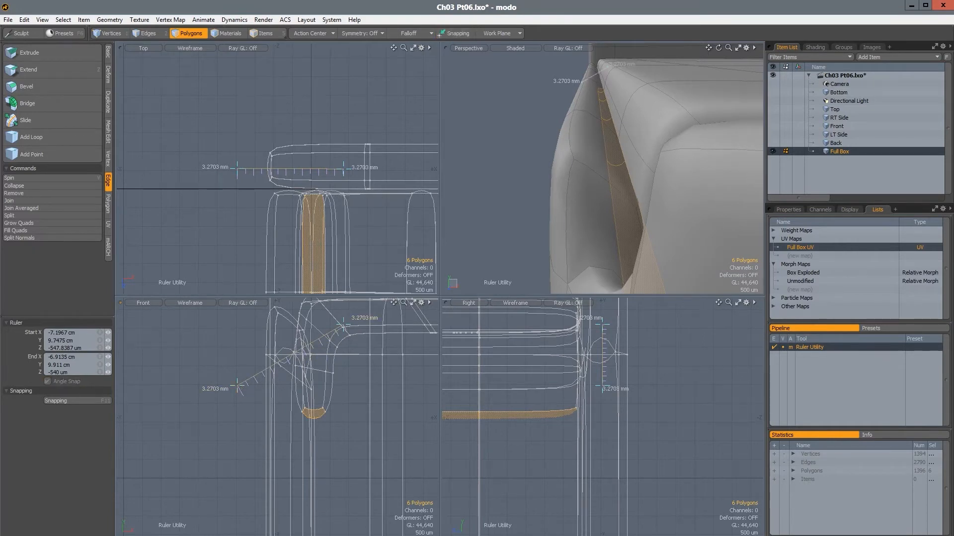
{"action": "left_click_drag", "start_coordinate": [238, 387], "coordinate": [343, 417]}
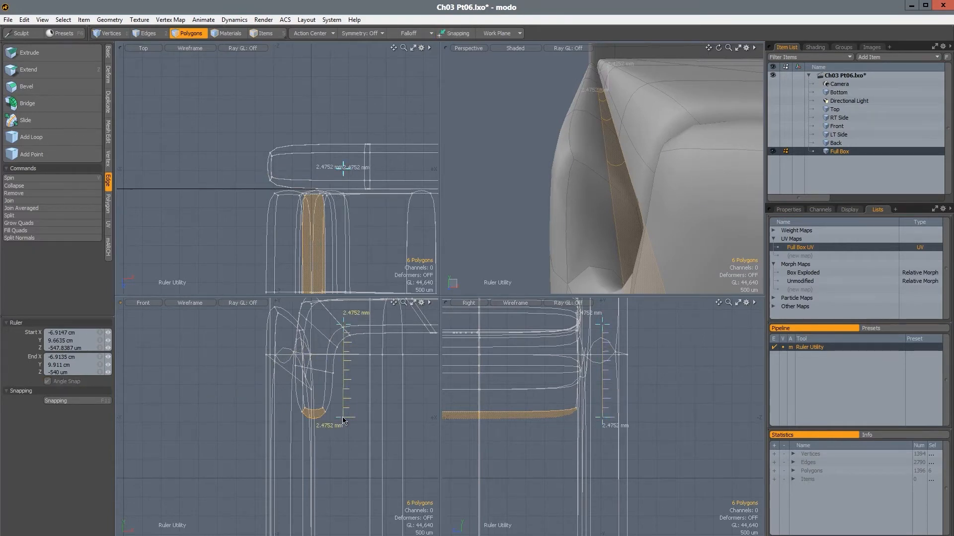
- Extend the ruler vertically down from the top panel's inner corner to a length of about 5 mm
{"action": "left_click_drag", "start_coordinate": [342, 445], "coordinate": [343, 466]}
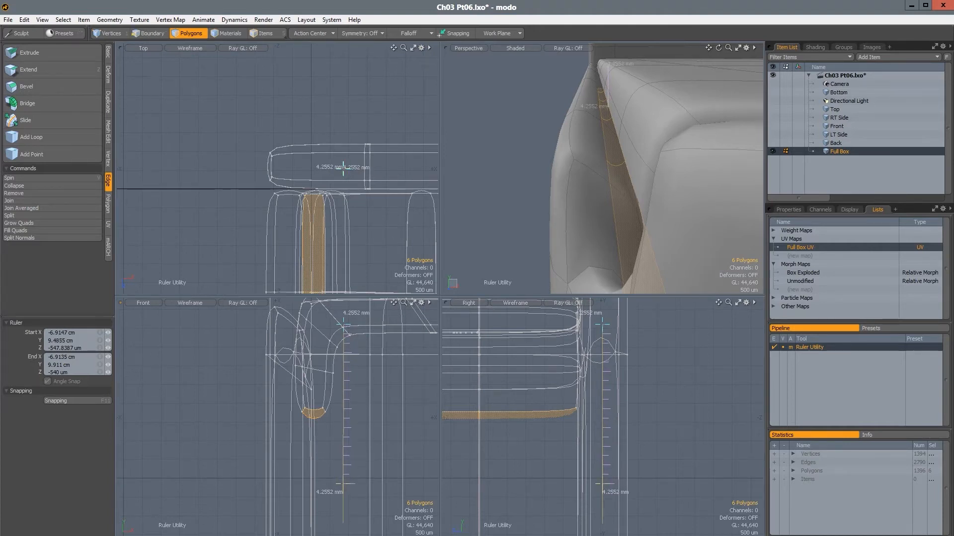
{"action": "left_click_drag", "start_coordinate": [343, 498], "coordinate": [342, 512]}
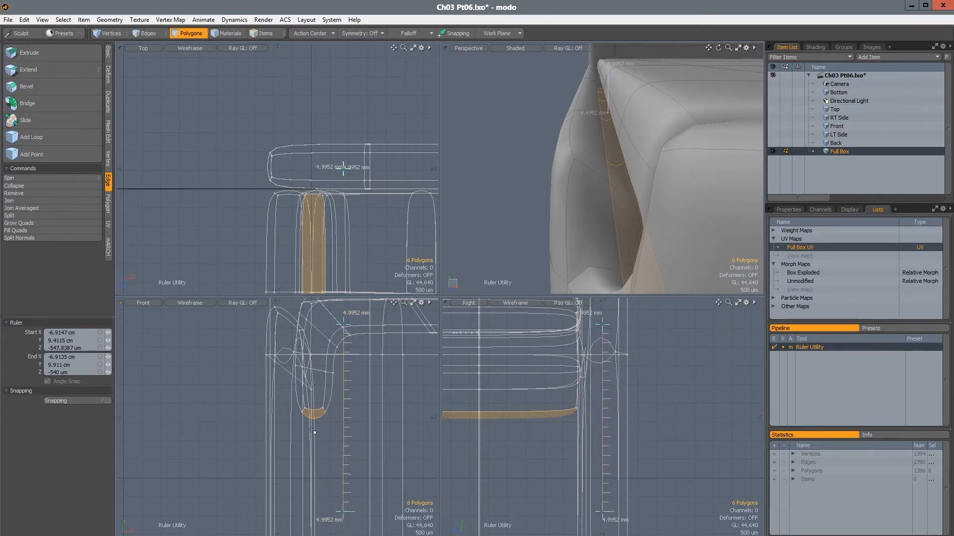
{"action": "left_click_drag", "start_coordinate": [317, 352], "coordinate": [327, 342], "text": "alt+shift"}
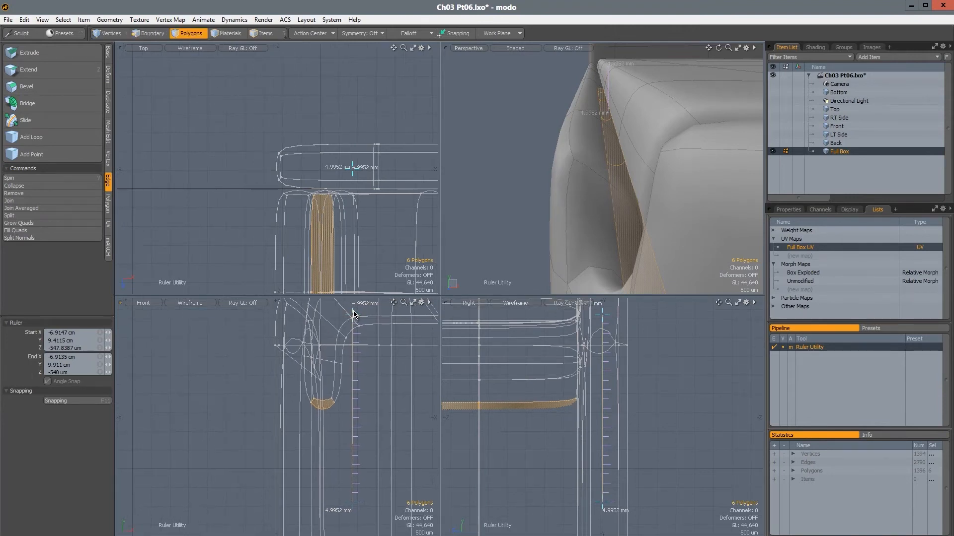
{"action": "left_click_drag", "start_coordinate": [338, 403], "coordinate": [341, 373], "text": "alt+shift"}
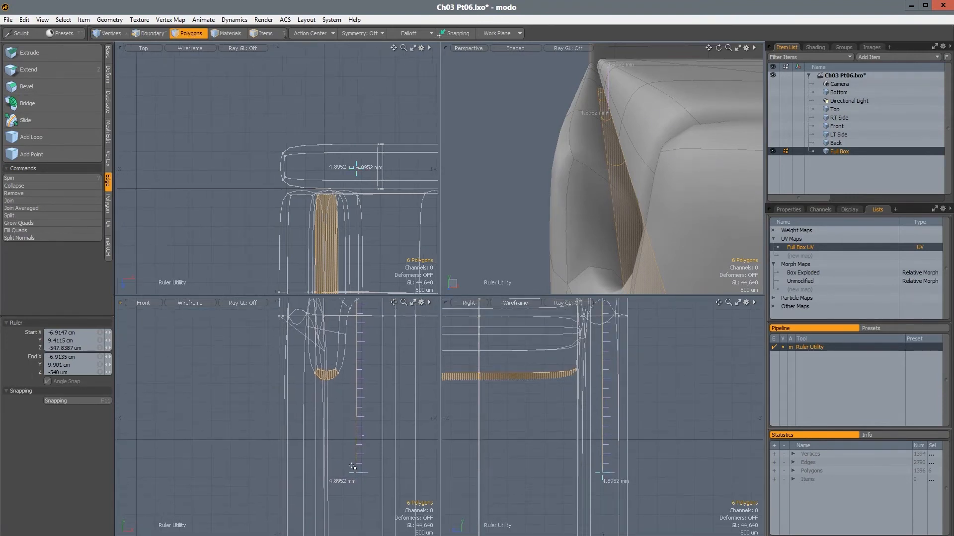
{"action": "left_click_drag", "start_coordinate": [602, 477], "coordinate": [602, 480]}
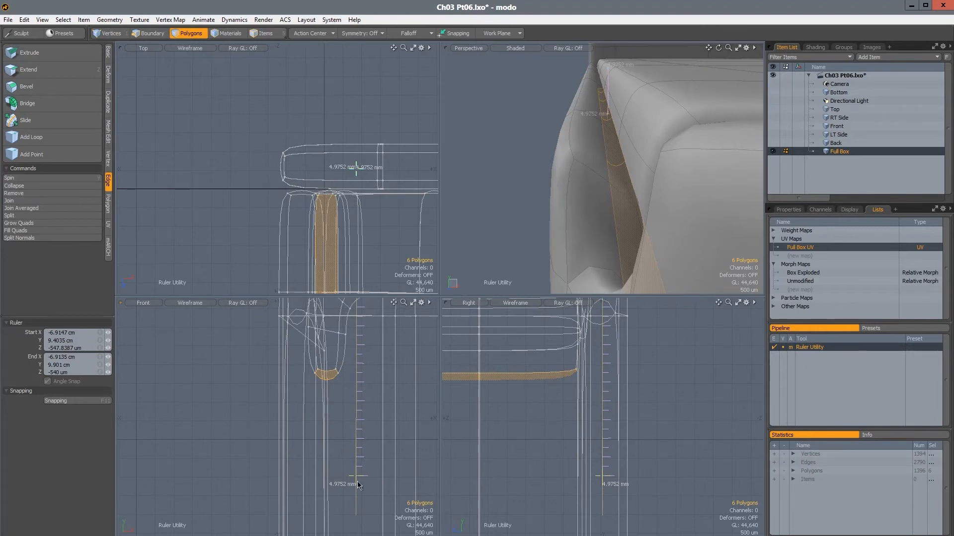
{"action": "left_click_drag", "start_coordinate": [358, 485], "coordinate": [359, 488]}
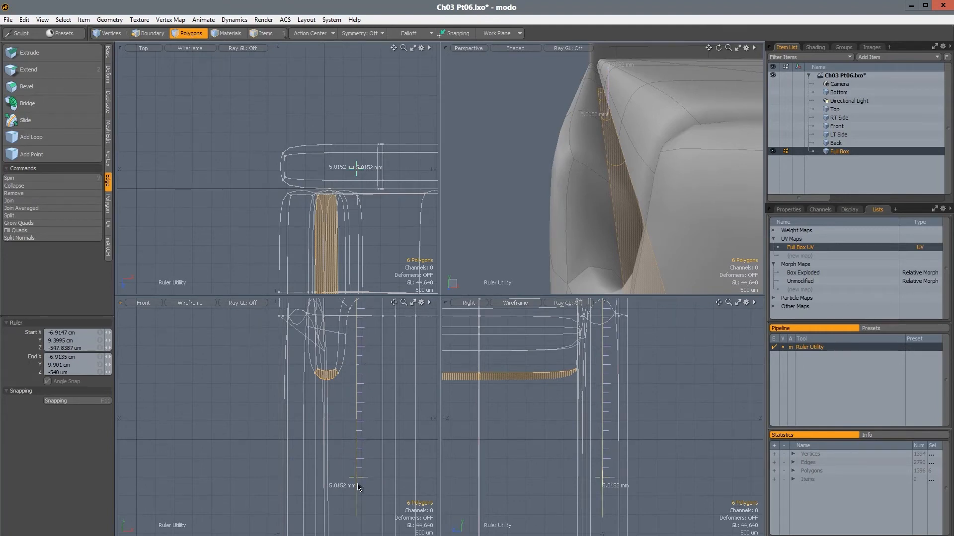
{"action": "left_click_drag", "start_coordinate": [334, 379], "coordinate": [324, 415], "text": "alt"}
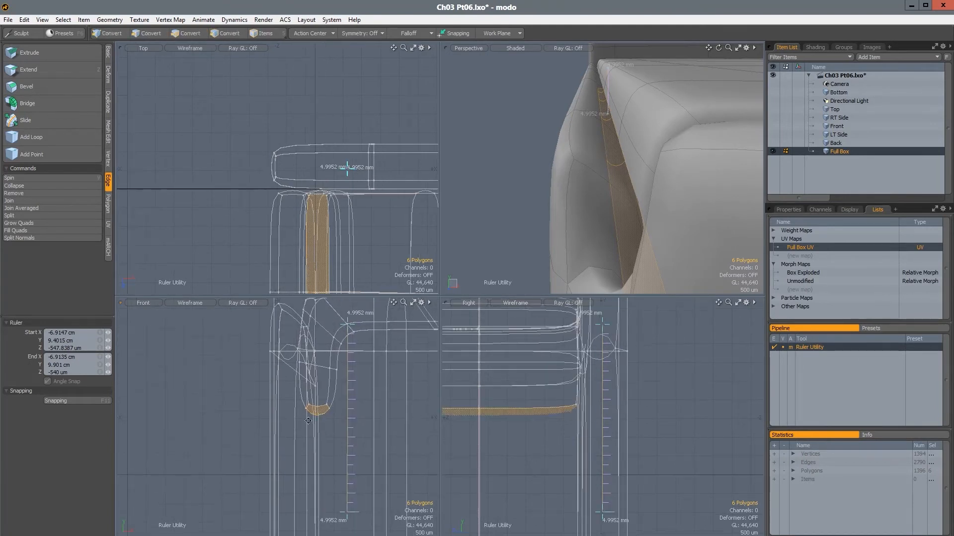
- Grow the polygon selection four times from the lip's end strip to include the top panel's adjoining edge section
{"action": "key", "text": "shift+Up"}
{"action": "key", "text": "shift+Up"}
{"action": "key", "text": "shift+Up"}
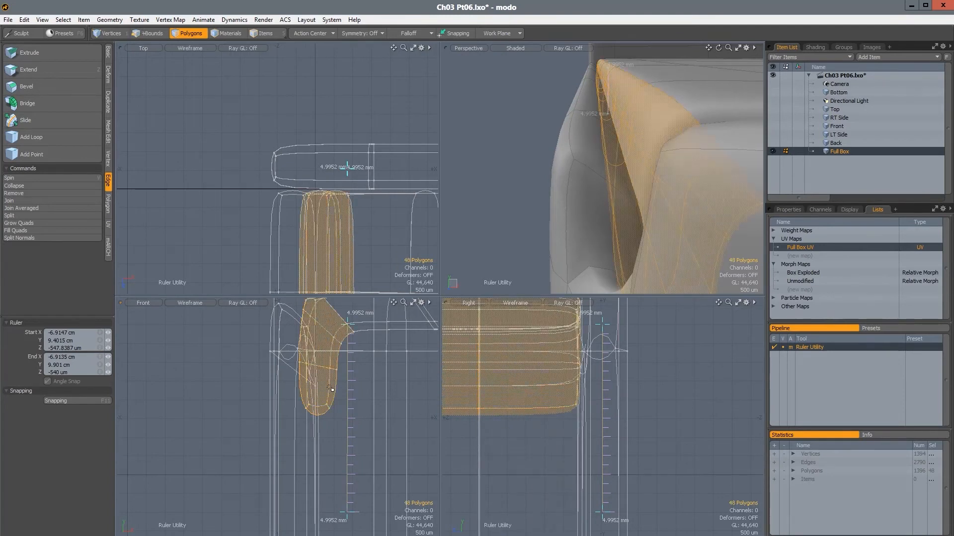
{"action": "left_click_drag", "start_coordinate": [321, 335], "coordinate": [315, 398], "text": "alt"}
{"action": "key", "text": "shift+Up"}
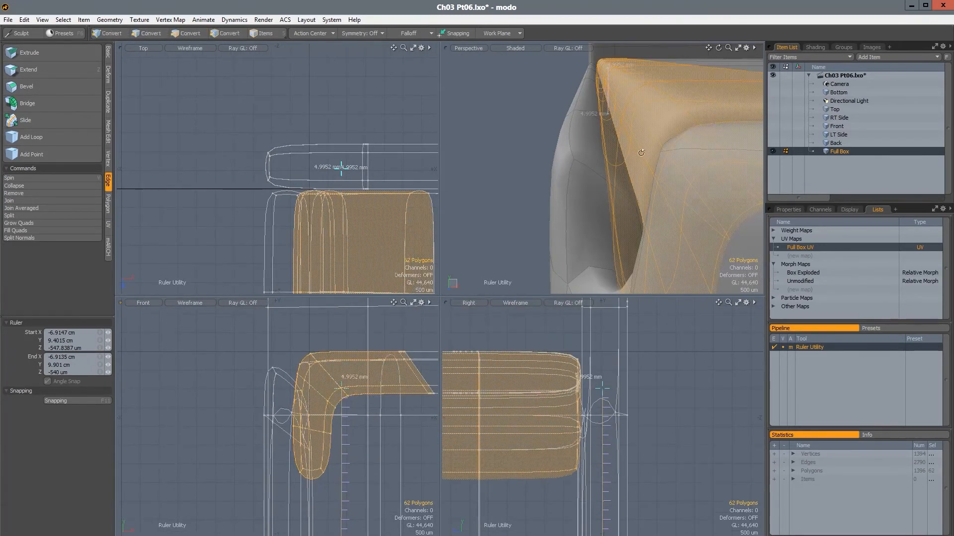
{"action": "mouse_move", "coordinate": [641, 153]}
{"action": "left_mouse_down", "text": "alt"}
{"action": "mouse_move", "coordinate": [595, 142]}
{"action": "mouse_move", "coordinate": [642, 135]}
{"action": "left_mouse_up", "text": "alt"}
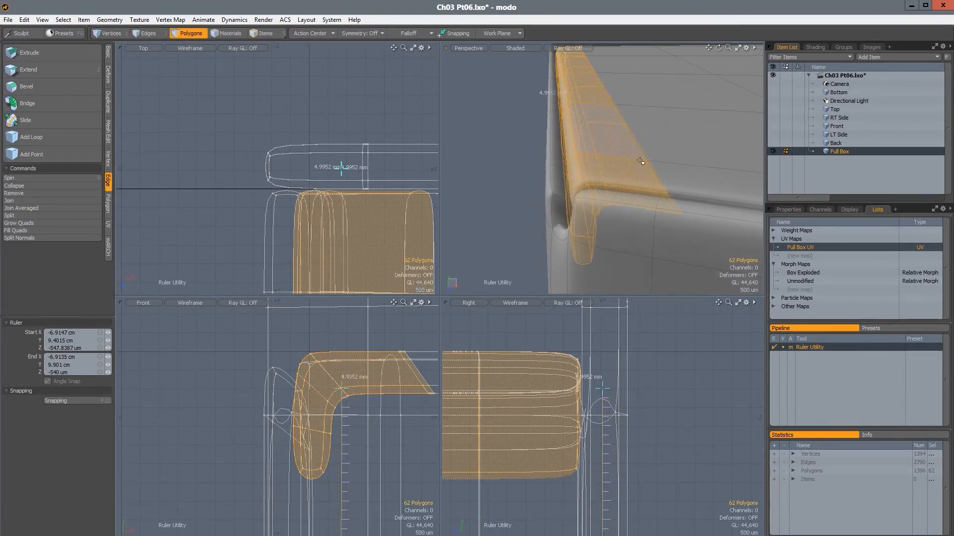
- Move the selected lip and top panel edge section 360 um in X, away from the side panel
{"action": "key", "text": "w"}
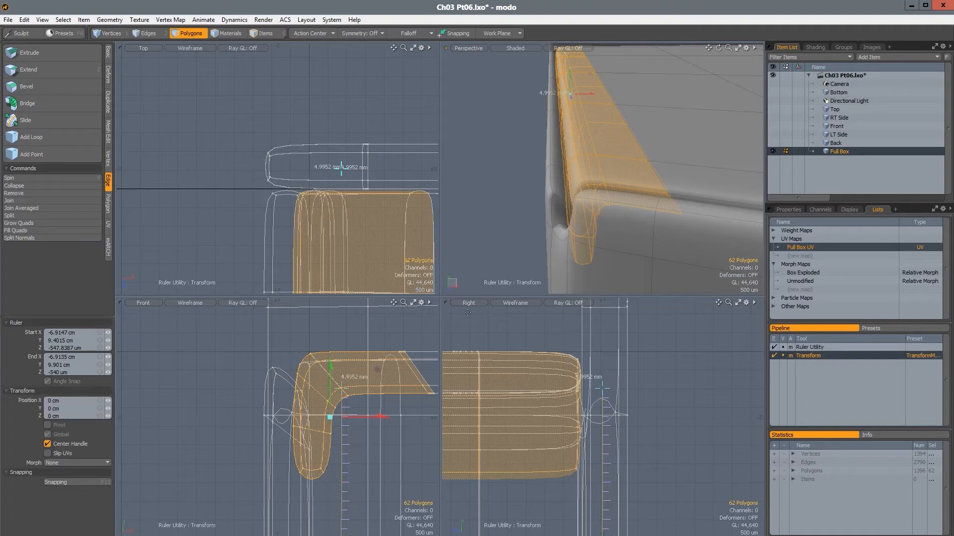
{"action": "left_click_drag", "start_coordinate": [353, 423], "coordinate": [369, 422]}
{"action": "left_click_drag", "start_coordinate": [534, 229], "coordinate": [598, 226], "text": "alt"}
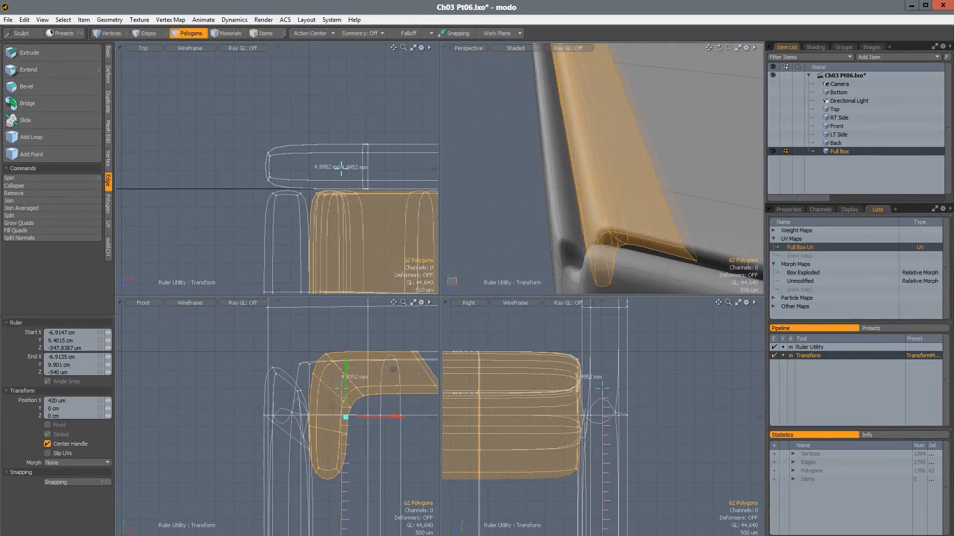
{"action": "left_click_drag", "start_coordinate": [362, 419], "coordinate": [365, 421]}
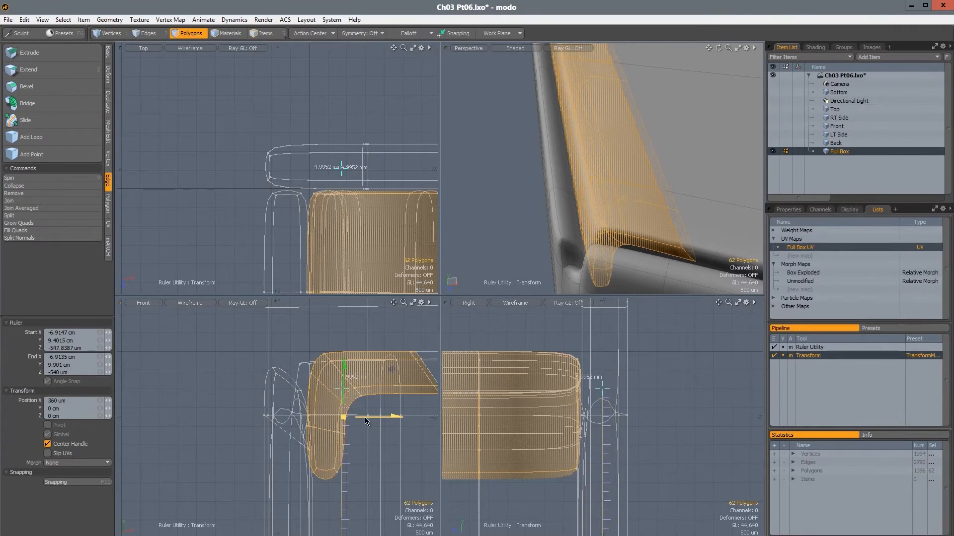
{"action": "key", "text": "space"}
- Shrink the polygon selection four times back to the strip at the lip's lower end
{"action": "mouse_move", "coordinate": [526, 194]}
{"action": "left_mouse_down", "text": "alt"}
{"action": "mouse_move", "coordinate": [511, 194]}
{"action": "mouse_move", "coordinate": [522, 202]}
{"action": "mouse_move", "coordinate": [483, 243]}
{"action": "mouse_move", "coordinate": [522, 228]}
{"action": "mouse_move", "coordinate": [531, 182]}
{"action": "left_mouse_up", "text": "alt"}
{"action": "key", "text": "shift+Down"}
{"action": "key", "text": "shift+Down"}
{"action": "key", "text": "shift+Down"}
{"action": "key", "text": "shift+Down"}
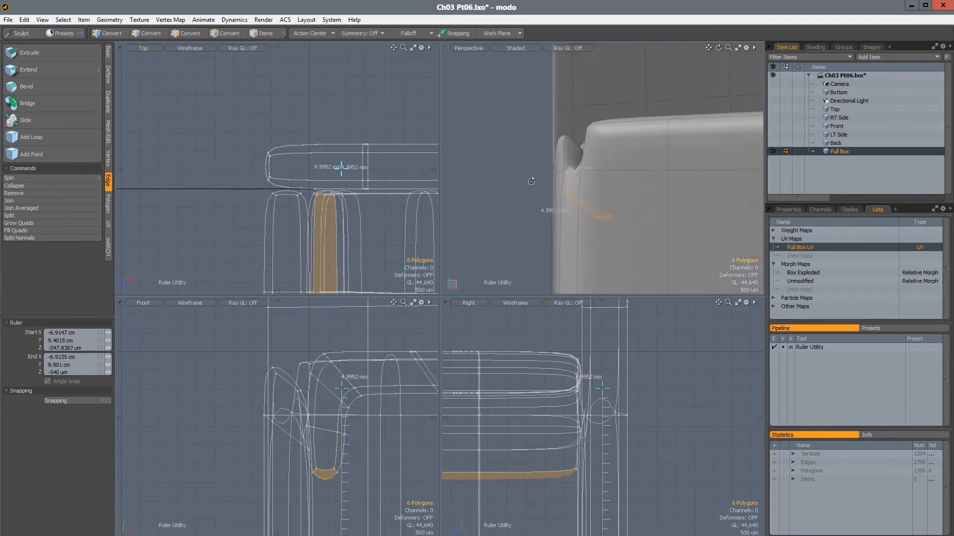
- Bevel the lip's end strip down with a 2.58 mm shift and 5 um inset, followed by a 54 um shift
{"action": "left_click_drag", "start_coordinate": [332, 440], "coordinate": [329, 484], "text": "alt+shift"}
{"action": "key", "text": "b"}
{"action": "left_click_drag", "start_coordinate": [329, 484], "coordinate": [317, 414], "text": "alt+shift"}
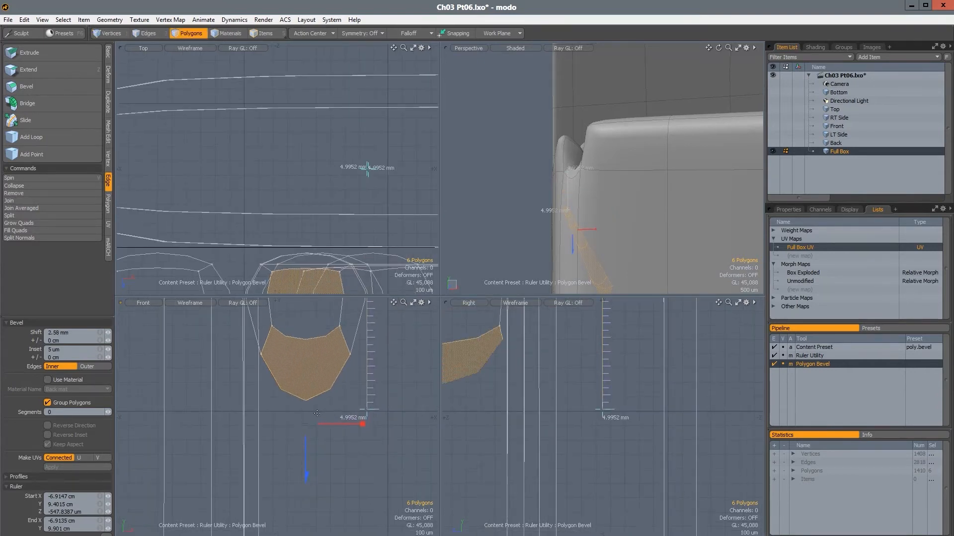
{"action": "left_click", "coordinate": [310, 410], "text": "shift"}
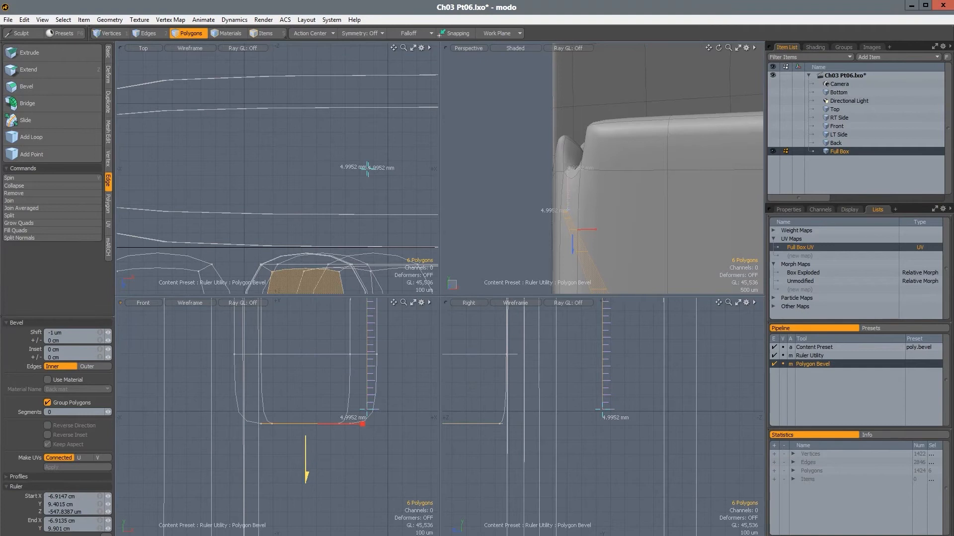
{"action": "left_click_drag", "start_coordinate": [306, 462], "coordinate": [306, 466]}
- Grow the selection around the lip's lower end, move it 120 um up in Y to the ruler's end, and deselect it
{"action": "key", "text": "shift+Up"}
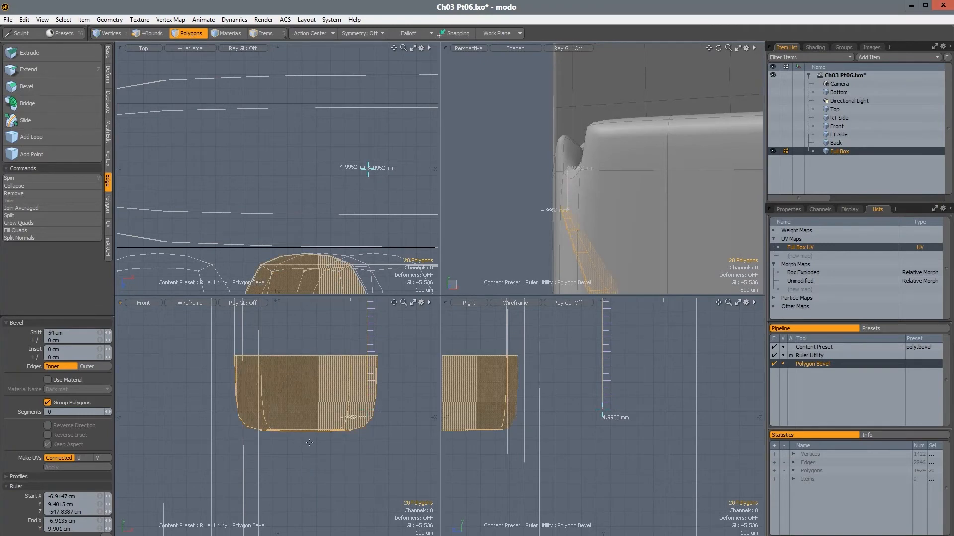
{"action": "key", "text": "w"}
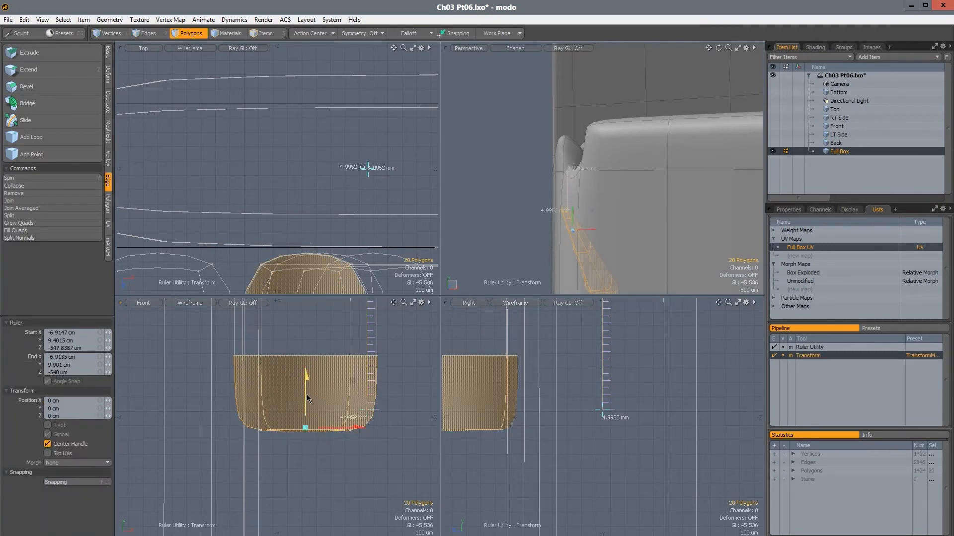
{"action": "left_click_drag", "start_coordinate": [306, 396], "coordinate": [308, 383]}
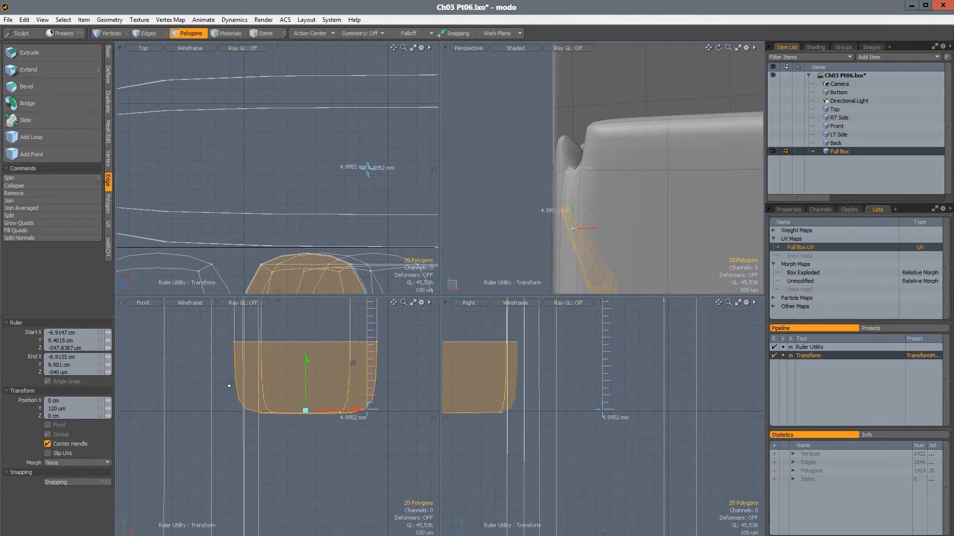
{"action": "key", "text": "space"}
{"action": "left_click", "coordinate": [140, 366]}
- Check the mesh with subdivision off and on, and select the lengthwise edge loop in the seam between the top and side panels
{"action": "left_click_drag", "start_coordinate": [354, 403], "coordinate": [246, 412], "text": "alt"}
{"action": "scroll", "coordinate": [379, 428], "scroll_direction": "down", "scroll_amount": 10}
{"action": "mouse_move", "coordinate": [578, 160]}
{"action": "left_mouse_down", "text": "alt"}
{"action": "mouse_move", "coordinate": [577, 229]}
{"action": "mouse_move", "coordinate": [570, 154]}
{"action": "mouse_move", "coordinate": [572, 174]}
{"action": "left_mouse_up", "text": "alt"}
{"action": "left_click_drag", "start_coordinate": [577, 211], "coordinate": [592, 242], "text": "alt+shift"}
{"action": "key", "text": "2"}
{"action": "key", "text": "Tab"}
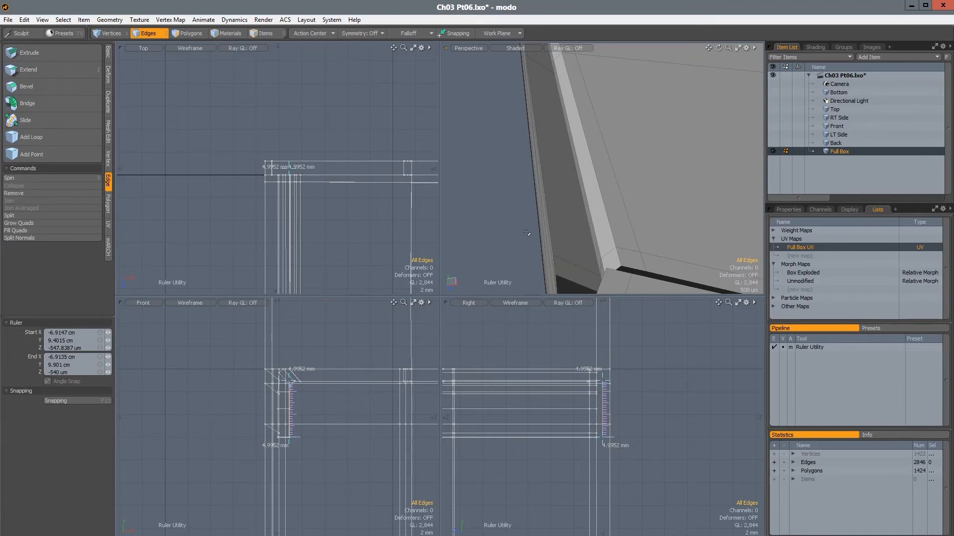
{"action": "key", "text": "Tab"}
{"action": "double_click", "coordinate": [587, 246]}
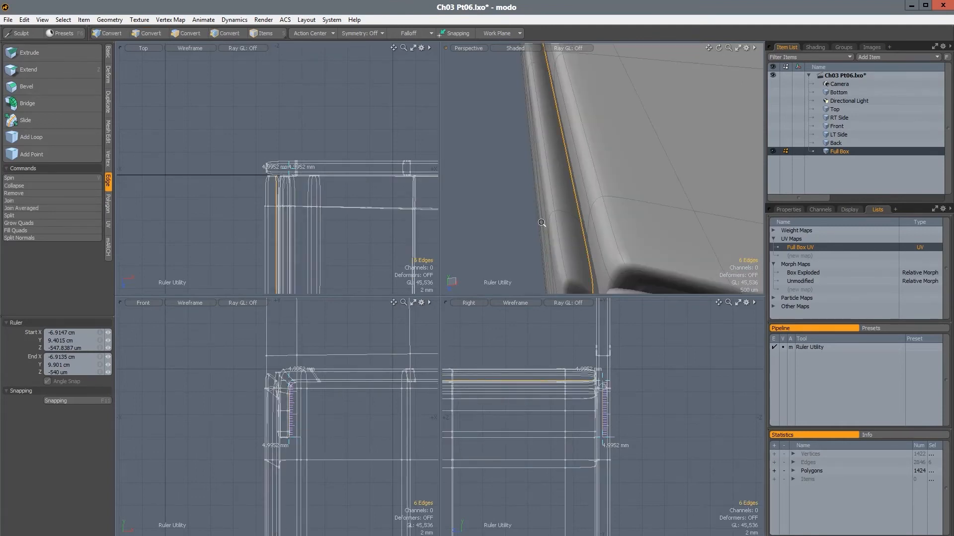
{"action": "left_click_drag", "start_coordinate": [587, 245], "coordinate": [542, 167], "text": "alt"}
- Turn off the Ruler Tool, move the selected seam edge loop up in Y, and clear the edge selection
{"action": "key", "text": "w"}
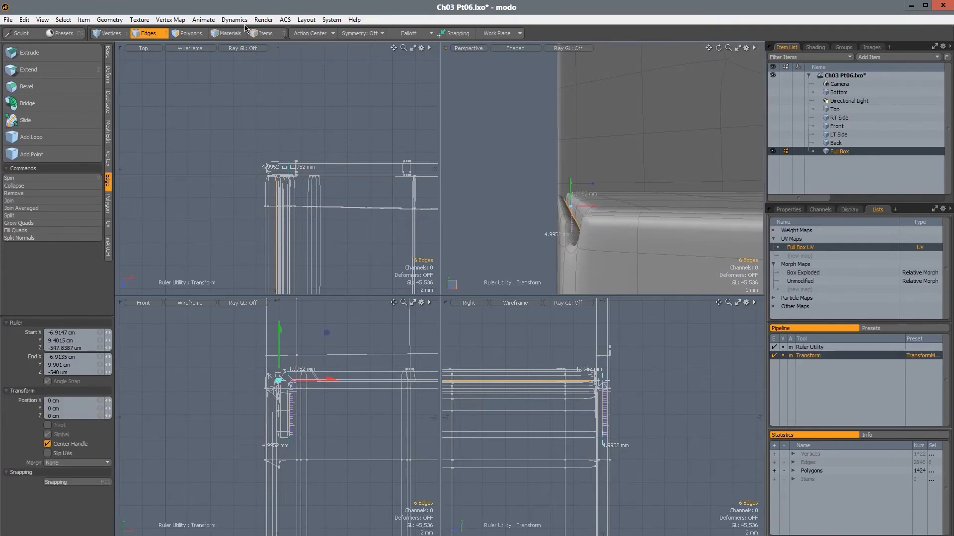
{"action": "left_click", "coordinate": [45, 21]}
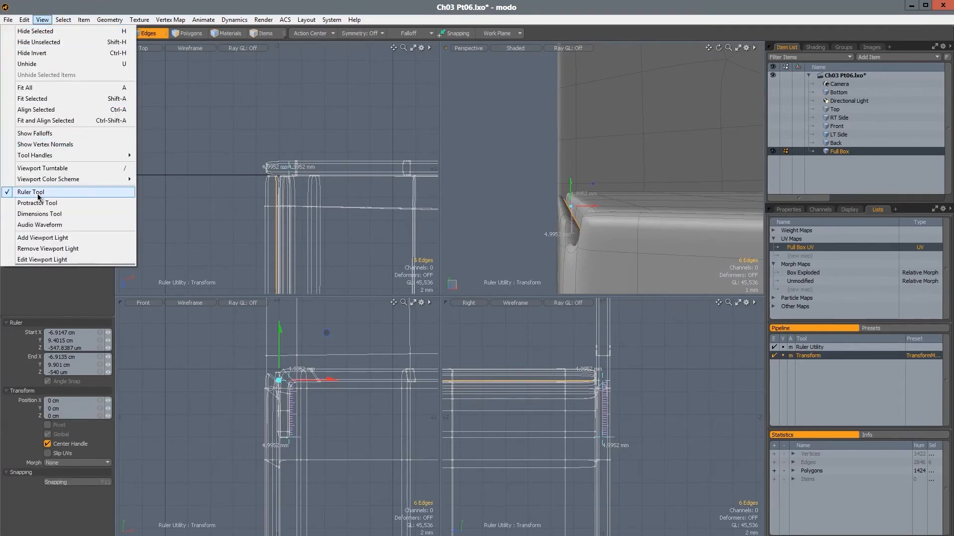
{"action": "left_click", "coordinate": [20, 192]}
{"action": "left_click_drag", "start_coordinate": [537, 221], "coordinate": [557, 199], "text": "alt"}
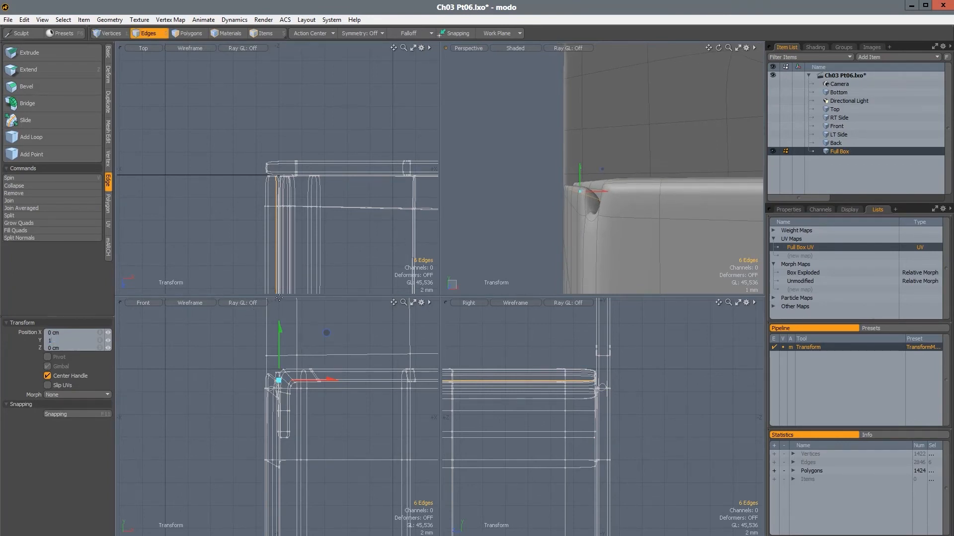
{"action": "key", "text": "Return"}
{"action": "left_click_drag", "start_coordinate": [526, 171], "coordinate": [726, 206], "text": "alt"}
{"action": "key", "text": "q"}
{"action": "left_click", "coordinate": [553, 197]}
- Select the full strip of polygons along the lip's underside, viewed from inside the box
{"action": "mouse_move", "coordinate": [575, 222]}
{"action": "left_mouse_down", "text": "alt"}
{"action": "mouse_move", "coordinate": [602, 191]}
{"action": "mouse_move", "coordinate": [645, 181]}
{"action": "mouse_move", "coordinate": [613, 213]}
{"action": "mouse_move", "coordinate": [621, 224]}
{"action": "mouse_move", "coordinate": [610, 204]}
{"action": "mouse_move", "coordinate": [559, 220]}
{"action": "left_mouse_up", "text": "alt"}
{"action": "key", "text": "3"}
{"action": "left_click", "coordinate": [608, 203]}
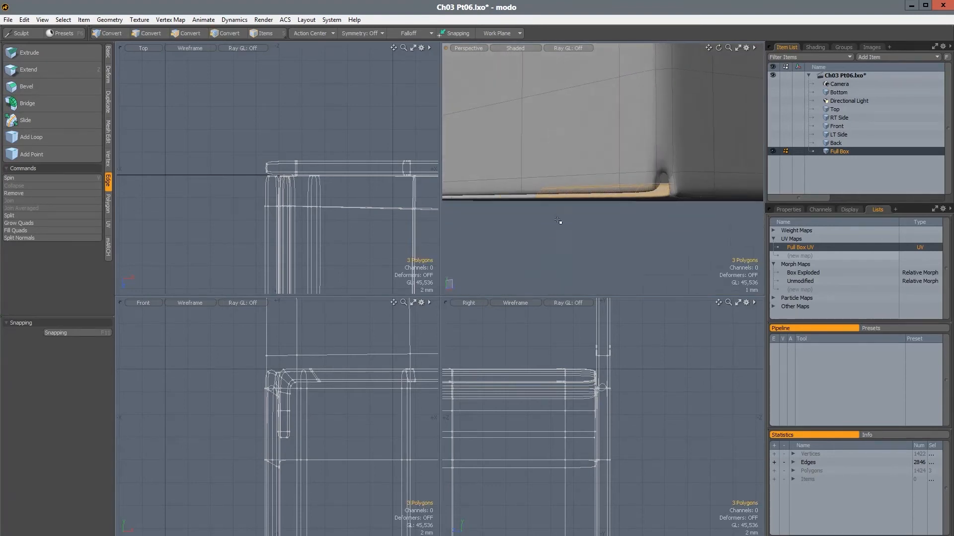
{"action": "left_click_drag", "start_coordinate": [638, 185], "coordinate": [645, 197], "text": "alt"}
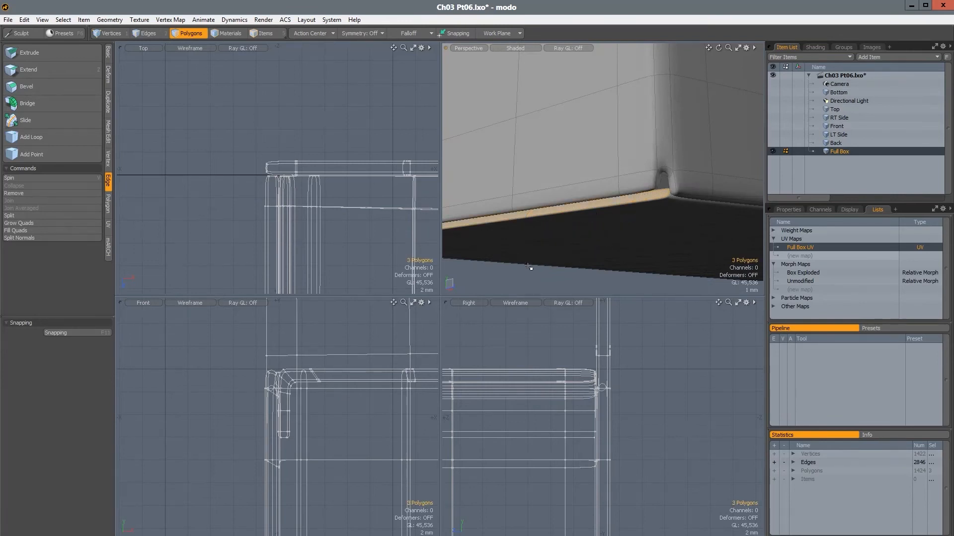
{"action": "key", "text": "l"}
{"action": "left_click_drag", "start_coordinate": [586, 208], "coordinate": [580, 173], "text": "alt"}
{"action": "left_click", "coordinate": [491, 218], "text": "shift"}
{"action": "left_click_drag", "start_coordinate": [532, 220], "coordinate": [594, 209], "text": "alt"}
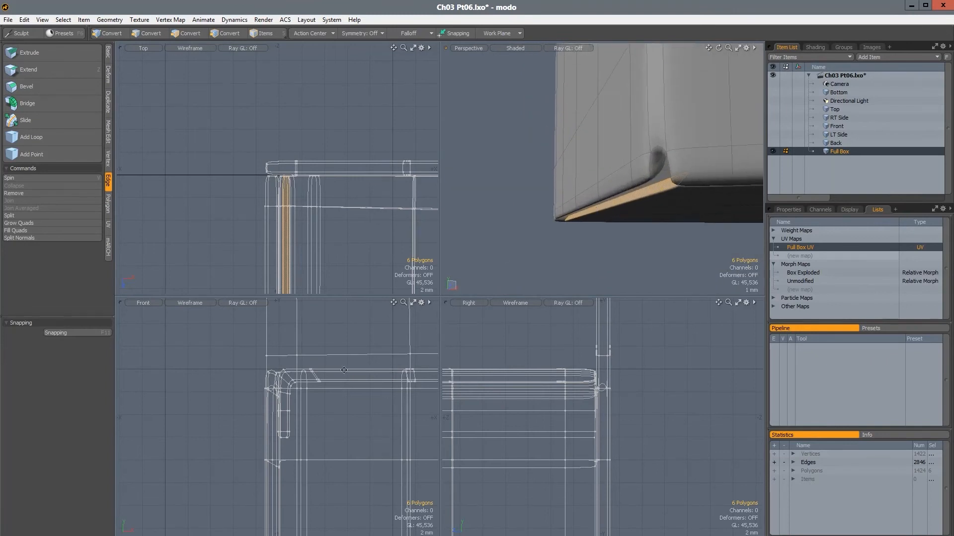
- Bevel the polygon strip on the lip's underside outward toward the side panel with a 365 um shift and no inset
{"action": "left_click_drag", "start_coordinate": [344, 370], "coordinate": [298, 378], "text": "ctrl+alt"}
{"action": "left_click_drag", "start_coordinate": [320, 512], "coordinate": [351, 413], "text": "alt+shift"}
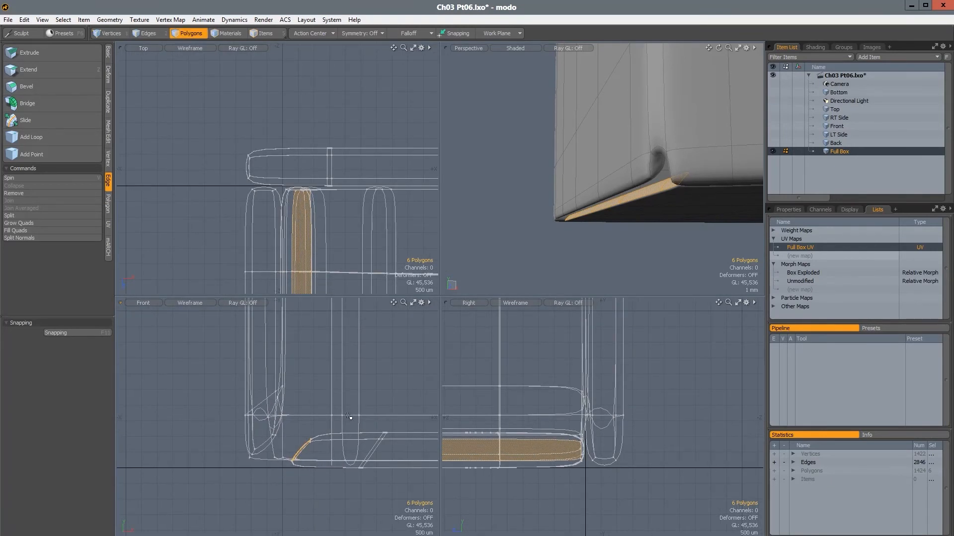
{"action": "key", "text": "b"}
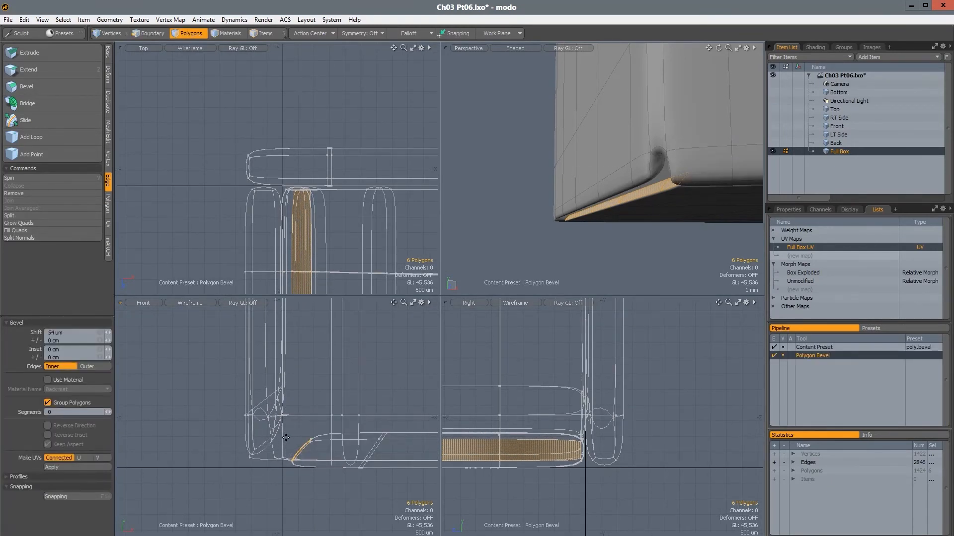
{"action": "left_click_drag", "start_coordinate": [285, 435], "coordinate": [248, 406]}
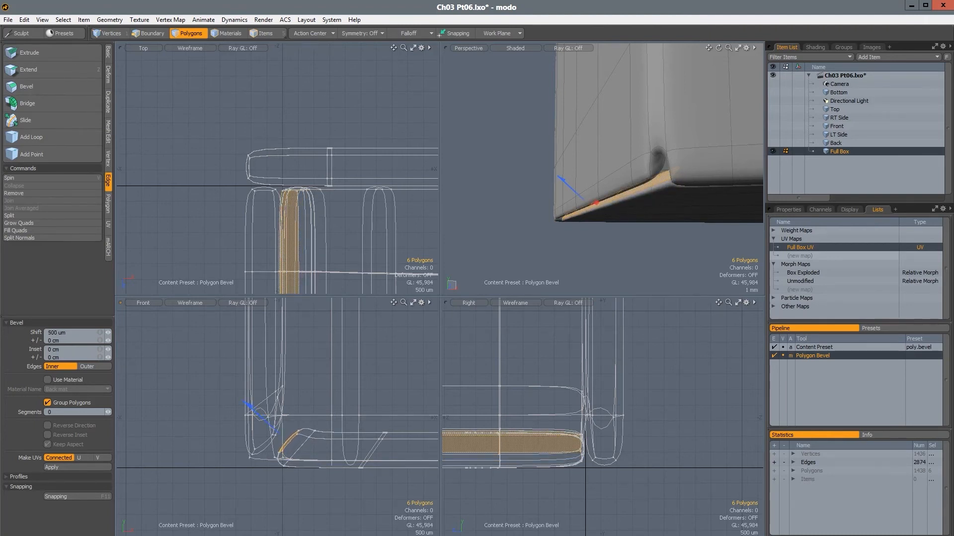
{"action": "left_click_drag", "start_coordinate": [245, 402], "coordinate": [248, 405]}
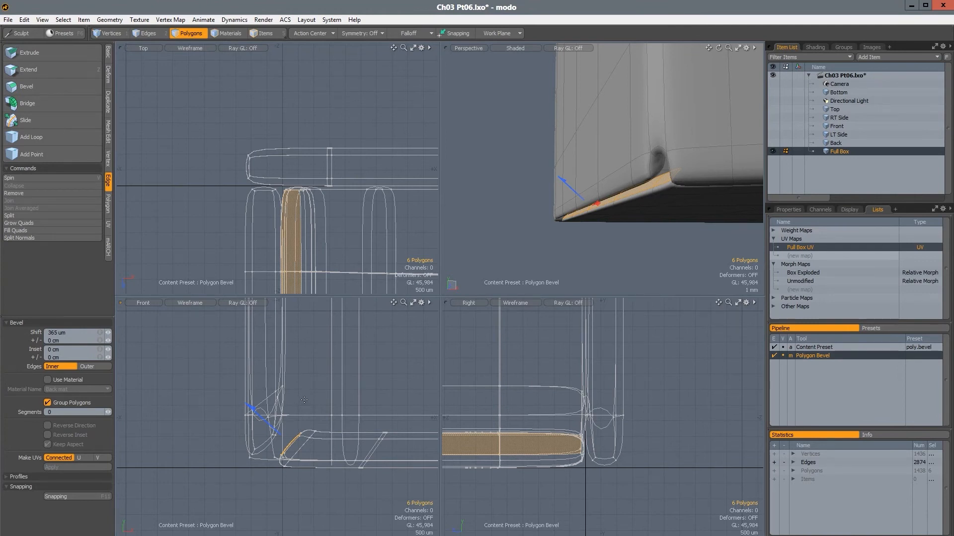
- Move the bevelled strip up in Y, and shift it with the surrounding polygons 40 um in X after growing the selection twice
{"action": "key", "text": "w"}
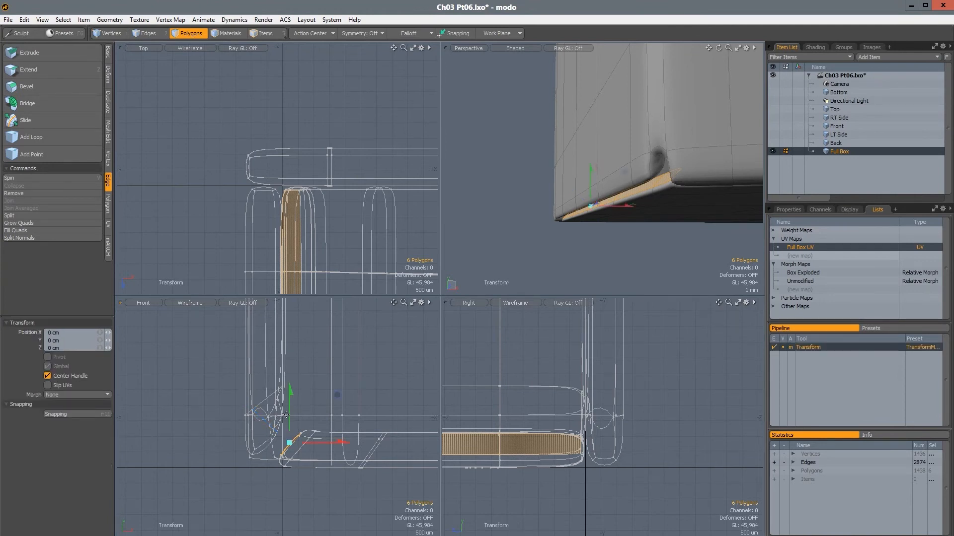
{"action": "left_click_drag", "start_coordinate": [291, 419], "coordinate": [291, 359]}
{"action": "left_click_drag", "start_coordinate": [291, 344], "coordinate": [291, 352]}
{"action": "key", "text": "shift+Up"}
{"action": "key", "text": "shift+Up"}
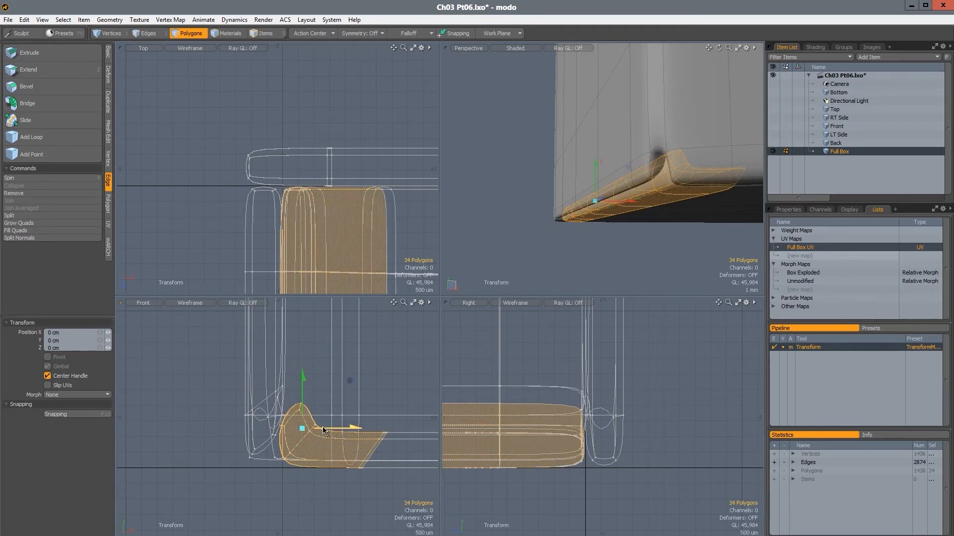
{"action": "left_click_drag", "start_coordinate": [323, 427], "coordinate": [324, 430]}
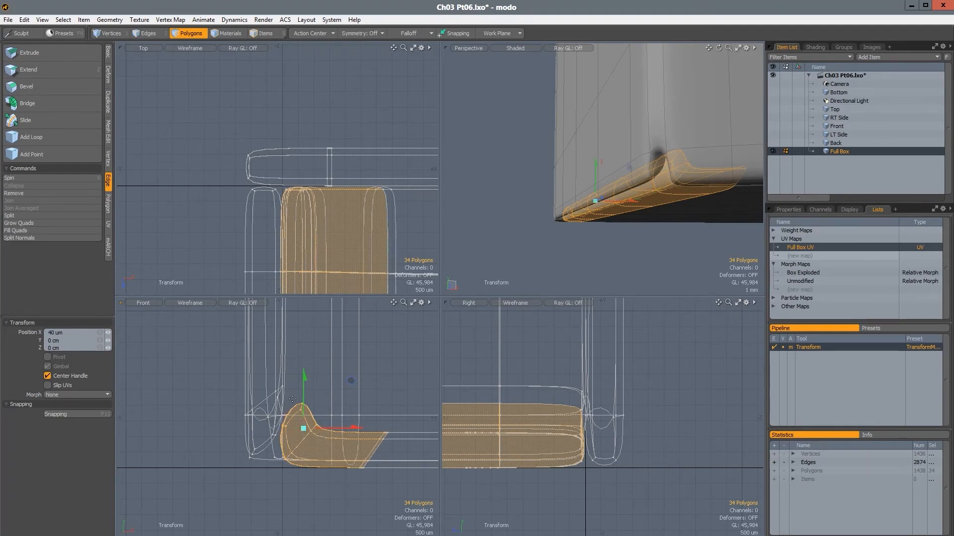
- Shrink the selection back to the lip's end strip and scale it down in Y to flatten it
{"action": "key", "text": "shift+Down"}
{"action": "key", "text": "shift+Down"}
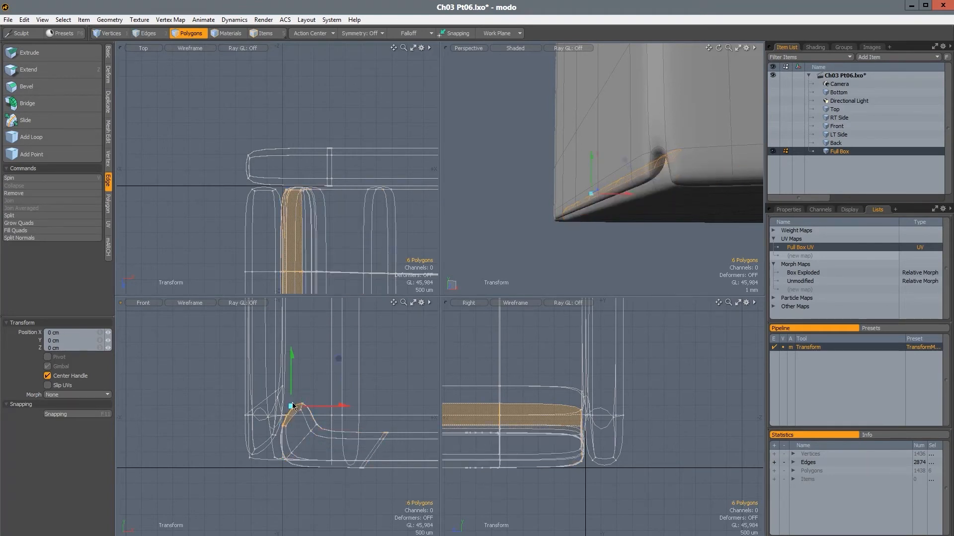
{"action": "key", "text": "r"}
{"action": "left_click_drag", "start_coordinate": [294, 353], "coordinate": [291, 398]}
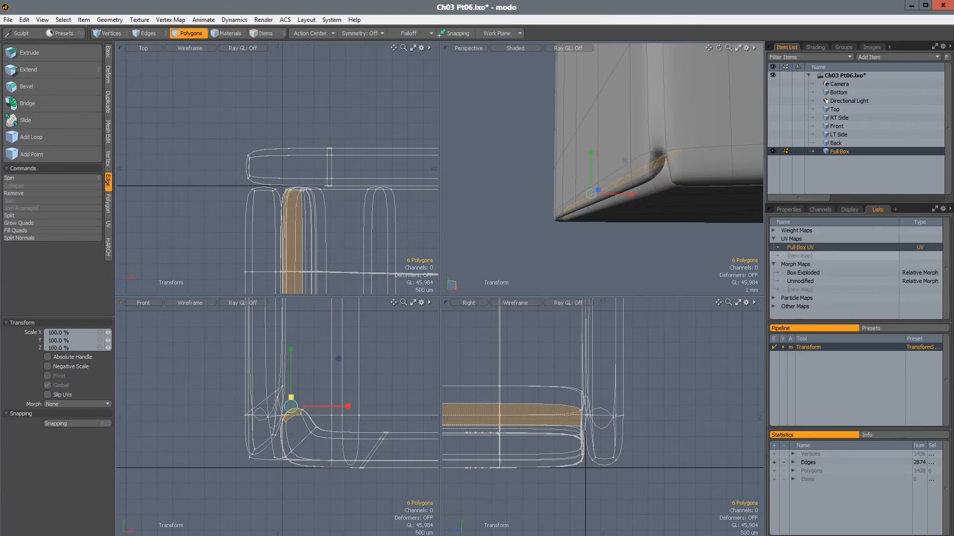
{"action": "left_click_drag", "start_coordinate": [307, 529], "coordinate": [308, 528]}
- Bevel the end strip upward with an 880 um shift and 5 um inset, inspect the corner, and clear the selection
{"action": "key", "text": "b"}
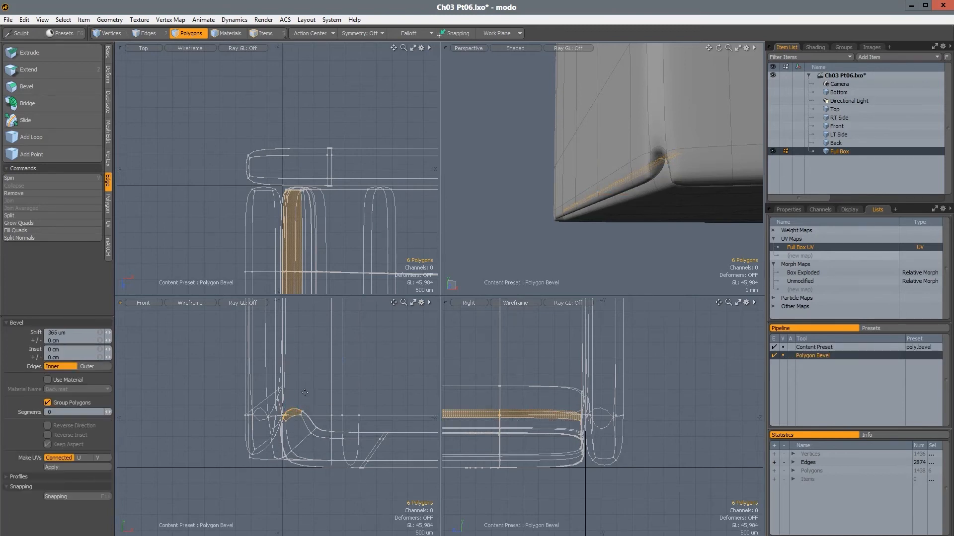
{"action": "left_click", "coordinate": [306, 395]}
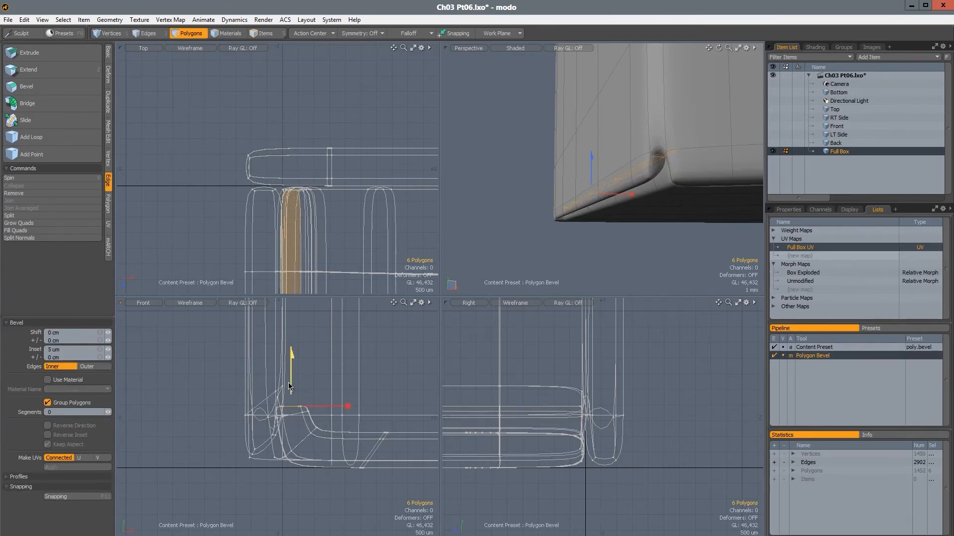
{"action": "left_click_drag", "start_coordinate": [292, 350], "coordinate": [292, 329]}
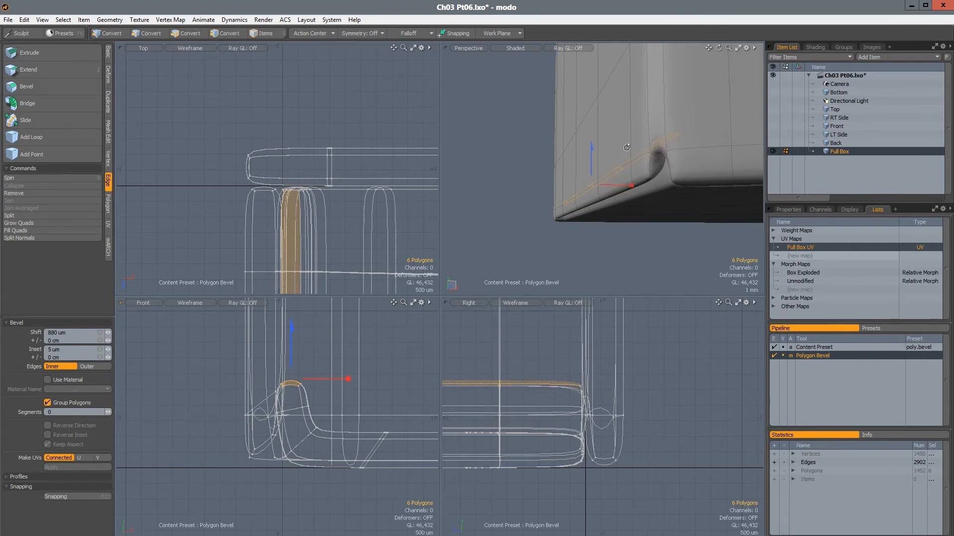
{"action": "mouse_move", "coordinate": [625, 147]}
{"action": "left_mouse_down", "text": "alt"}
{"action": "mouse_move", "coordinate": [572, 84]}
{"action": "mouse_move", "coordinate": [601, 149]}
{"action": "left_mouse_up", "text": "alt"}
{"action": "double_click", "coordinate": [290, 384]}
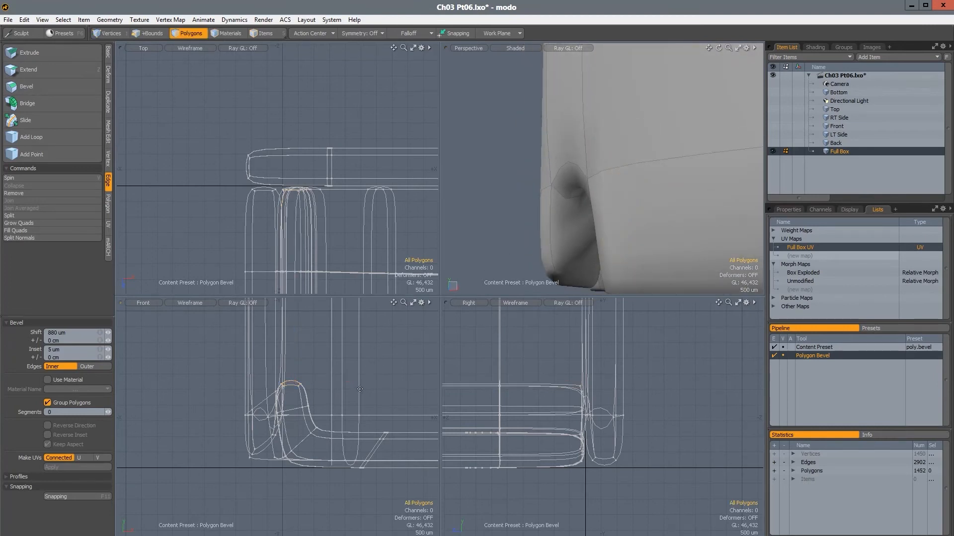
{"action": "key", "text": "Return"}
{"action": "key", "text": "space"}
- Select the lip's end-cap polygons, grow the selection three times around the lip and its base, and start the move transform
{"action": "left_click", "coordinate": [295, 385]}
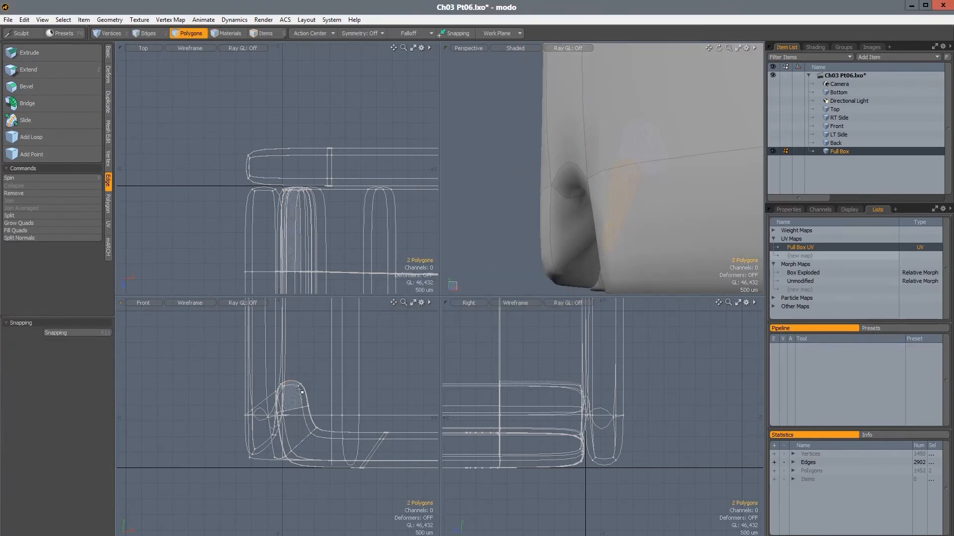
{"action": "key", "text": "shift+Up"}
{"action": "key", "text": "shift+Up"}
{"action": "key", "text": "shift+Up"}
{"action": "scroll", "coordinate": [387, 445], "scroll_direction": "down", "scroll_amount": 3}
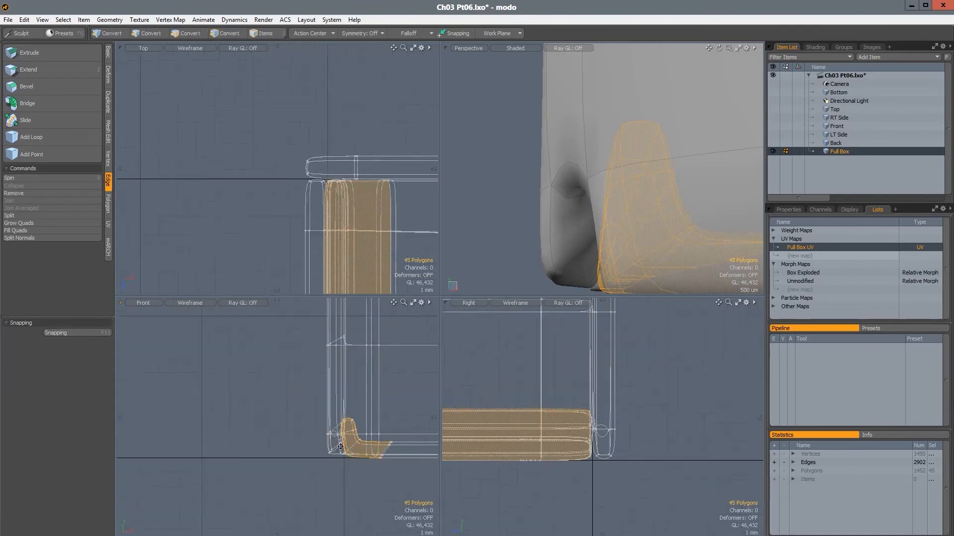
{"action": "left_click_drag", "start_coordinate": [339, 438], "coordinate": [234, 435], "text": "alt"}
{"action": "key", "text": "y"}
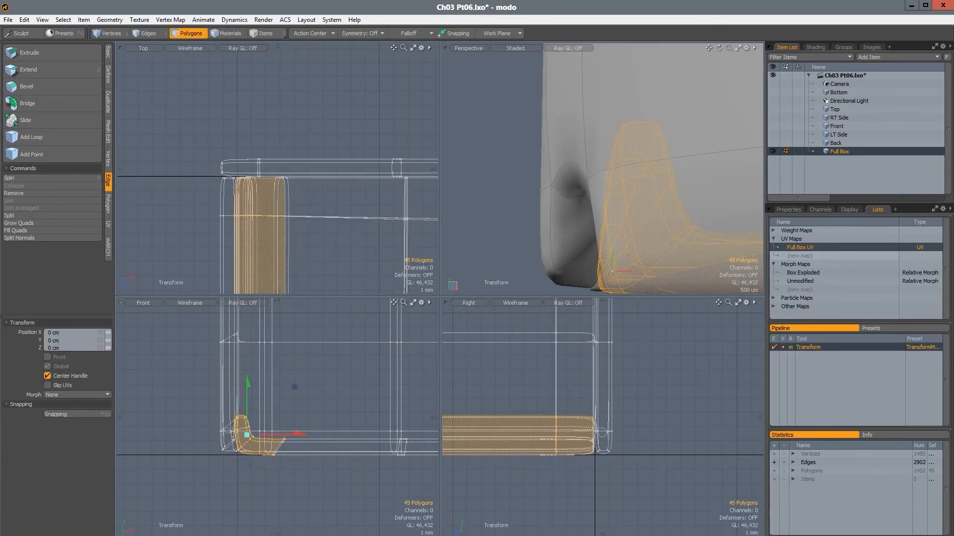
{"action": "scroll", "coordinate": [284, 424], "scroll_direction": "up", "scroll_amount": 3}
{"action": "mouse_move", "coordinate": [298, 419]}
{"action": "left_mouse_down"}
{"action": "mouse_move", "coordinate": [278, 422]}
{"action": "mouse_move", "coordinate": [298, 420]}
{"action": "left_mouse_up"}
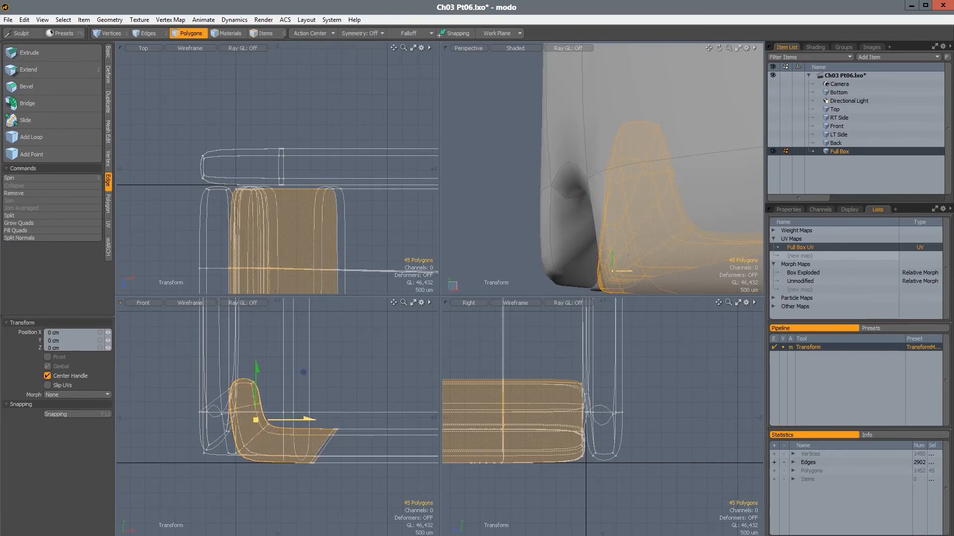
- Drop the transform, shrink the selection to the lip's rounded end, and undo a trial move of it in X
{"action": "key", "text": "space"}
{"action": "key", "text": "shift+Down"}
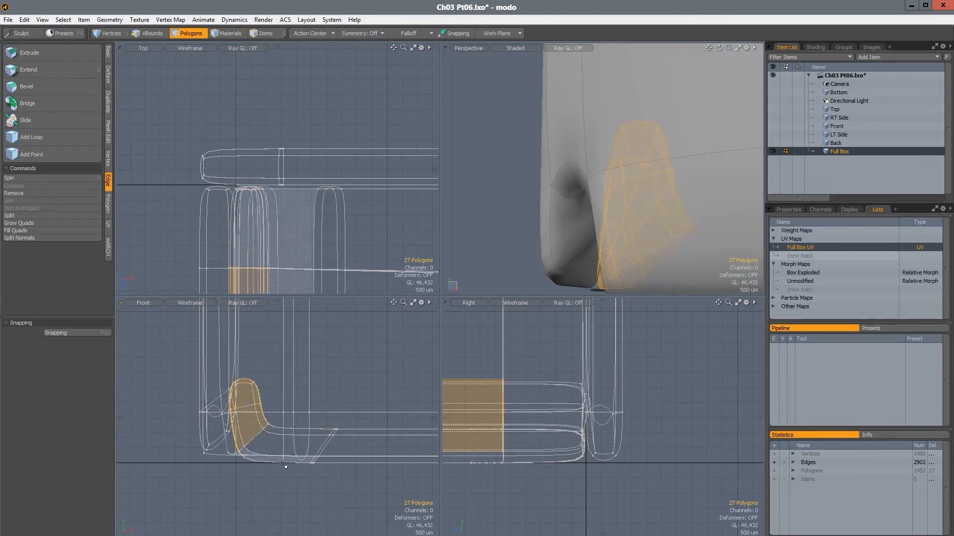
{"action": "key", "text": "shift+Down"}
{"action": "key", "text": "shift+Down"}
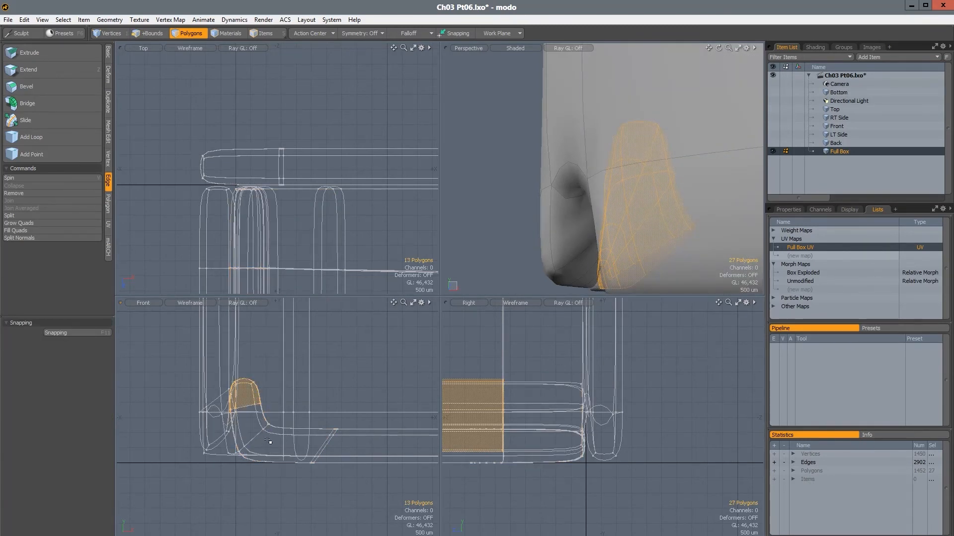
{"action": "key", "text": "w"}
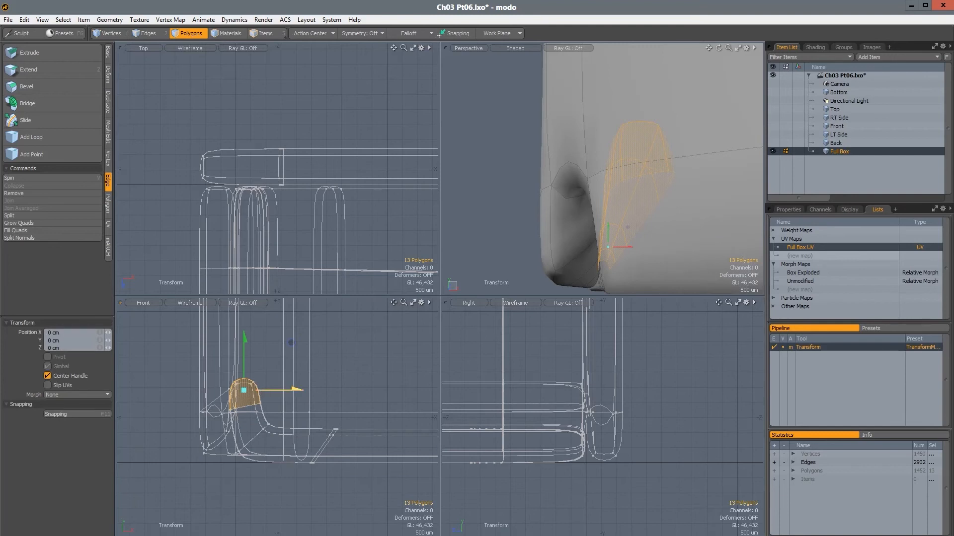
{"action": "left_click_drag", "start_coordinate": [262, 395], "coordinate": [271, 394]}
{"action": "key", "text": "ctrl+z"}
- Extend the selection to all polygons of the lip's rounded end along the panel's full length
{"action": "left_click_drag", "start_coordinate": [561, 206], "coordinate": [519, 211], "text": "alt"}
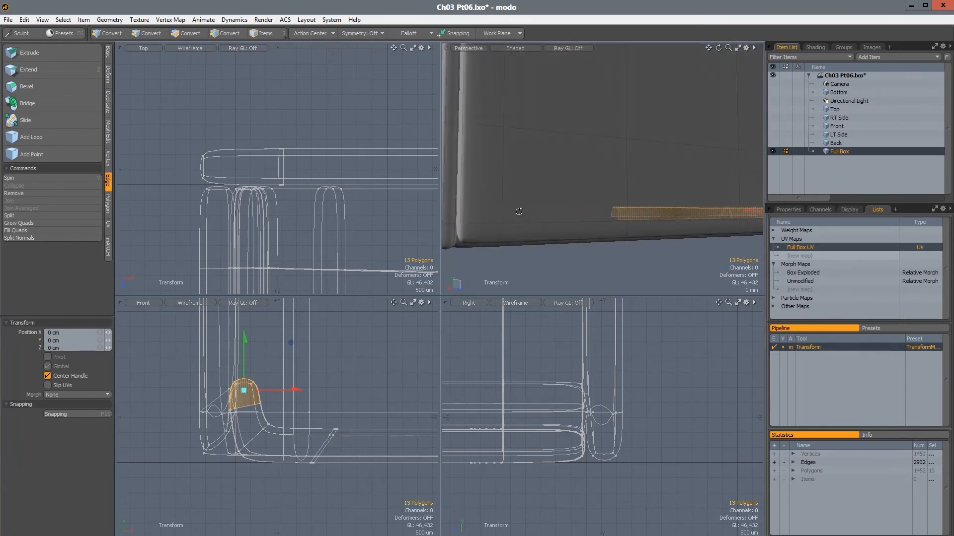
{"action": "scroll", "coordinate": [231, 412], "scroll_direction": "up", "scroll_amount": 5}
{"action": "key", "text": "space"}
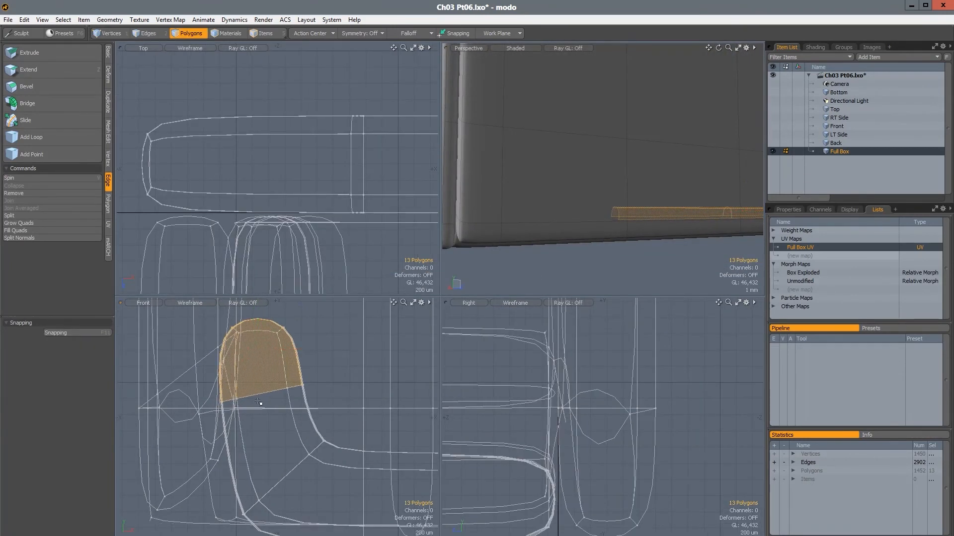
{"action": "right_click_drag", "start_coordinate": [207, 425], "coordinate": [213, 422]}
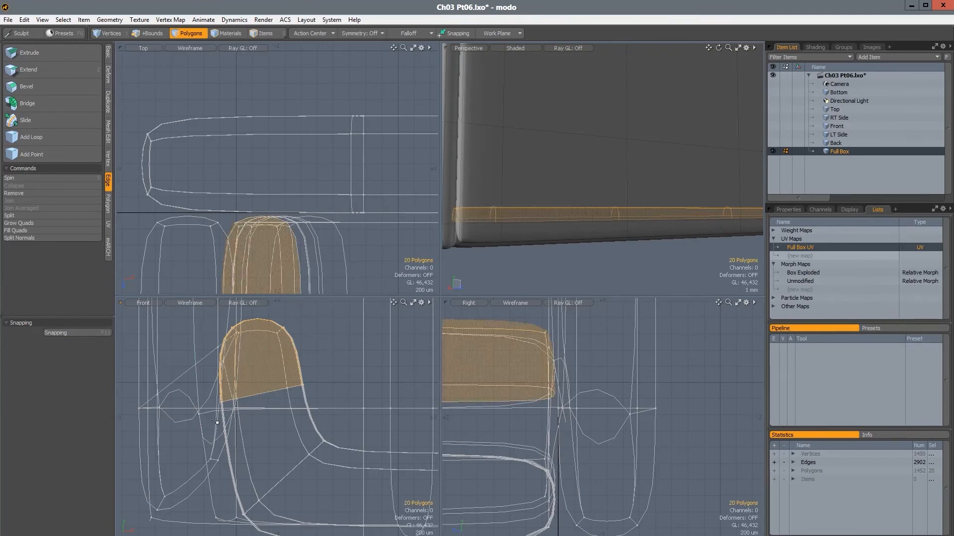
- Move the lip's rounded end 215 um in X, away from the side panel's inner face
{"action": "mouse_move", "coordinate": [546, 232]}
{"action": "left_mouse_down", "text": "alt"}
{"action": "mouse_move", "coordinate": [588, 221]}
{"action": "mouse_move", "coordinate": [515, 133]}
{"action": "mouse_move", "coordinate": [531, 164]}
{"action": "left_mouse_up", "text": "alt"}
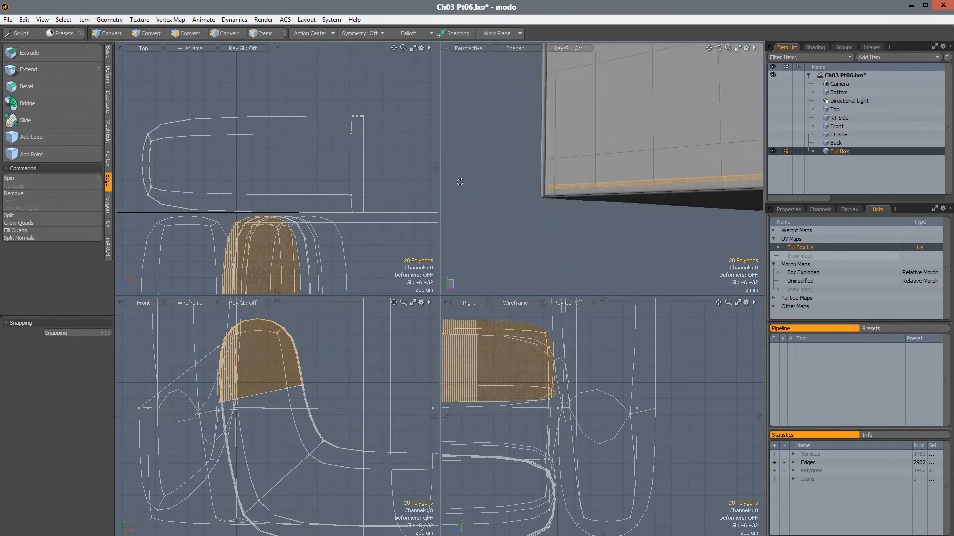
{"action": "key", "text": "w"}
{"action": "left_click_drag", "start_coordinate": [274, 352], "coordinate": [272, 426]}
{"action": "scroll", "coordinate": [272, 427], "scroll_direction": "up", "scroll_amount": 3}
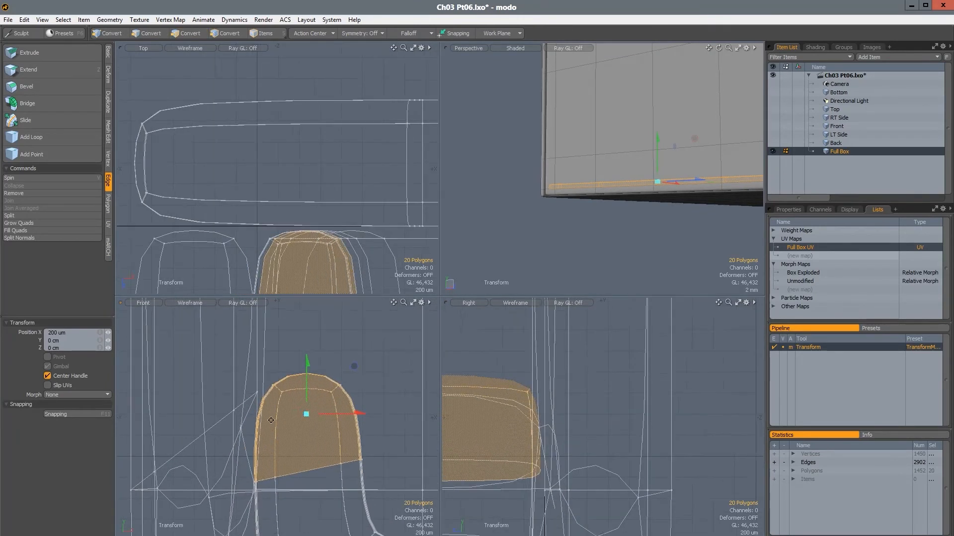
{"action": "mouse_move", "coordinate": [274, 519]}
{"action": "left_mouse_down", "text": "alt+shift"}
{"action": "mouse_move", "coordinate": [258, 357]}
{"action": "mouse_move", "coordinate": [273, 520]}
{"action": "left_mouse_up", "text": "alt+shift"}
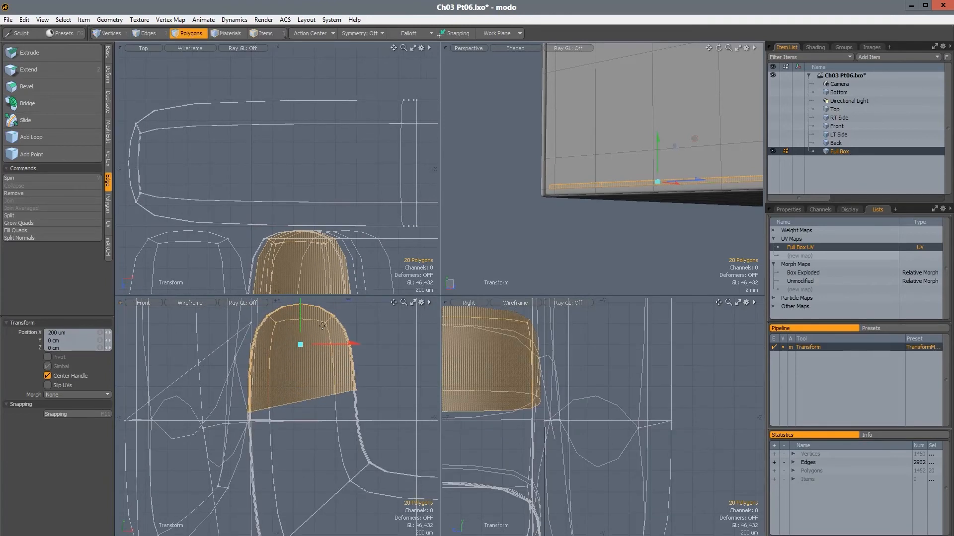
{"action": "left_click_drag", "start_coordinate": [300, 344], "coordinate": [302, 344]}
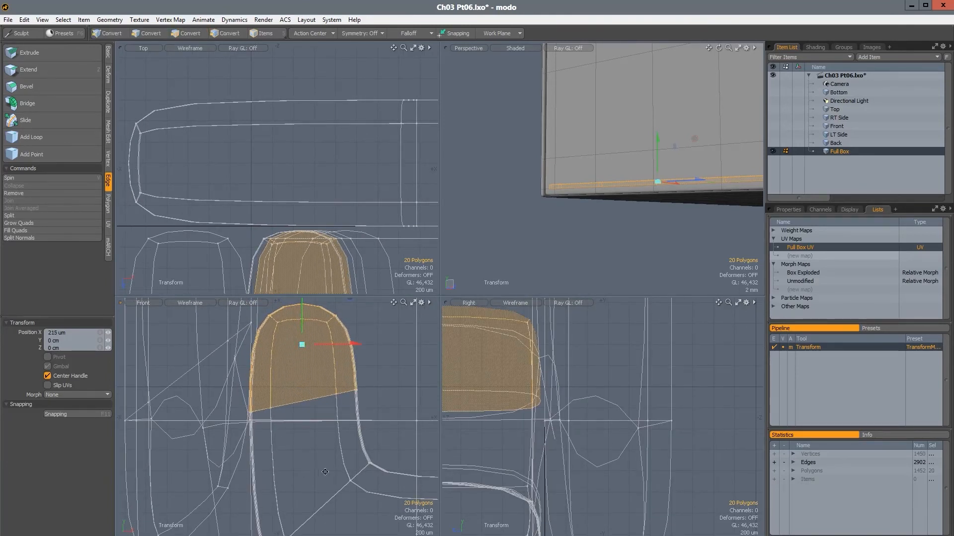
- Select the vertices across the lip's base corner, inspect that corner in perspective, and switch to edge selection
{"action": "left_click_drag", "start_coordinate": [315, 476], "coordinate": [255, 479], "text": "ctrl+alt"}
{"action": "left_click_drag", "start_coordinate": [255, 478], "coordinate": [274, 395], "text": "alt+shift"}
{"action": "key", "text": "space"}
{"action": "key", "text": "1"}
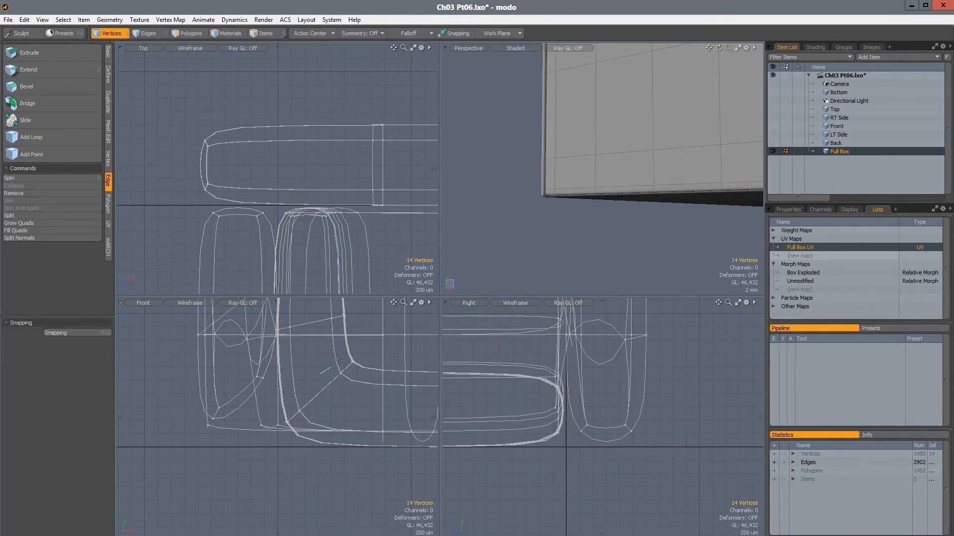
{"action": "right_click_drag", "start_coordinate": [292, 436], "coordinate": [284, 426]}
{"action": "mouse_move", "coordinate": [586, 168]}
{"action": "left_mouse_down", "text": "alt"}
{"action": "mouse_move", "coordinate": [591, 153]}
{"action": "mouse_move", "coordinate": [551, 148]}
{"action": "mouse_move", "coordinate": [597, 165]}
{"action": "mouse_move", "coordinate": [559, 186]}
{"action": "mouse_move", "coordinate": [561, 157]}
{"action": "mouse_move", "coordinate": [561, 167]}
{"action": "left_mouse_up", "text": "alt"}
{"action": "key", "text": "2"}
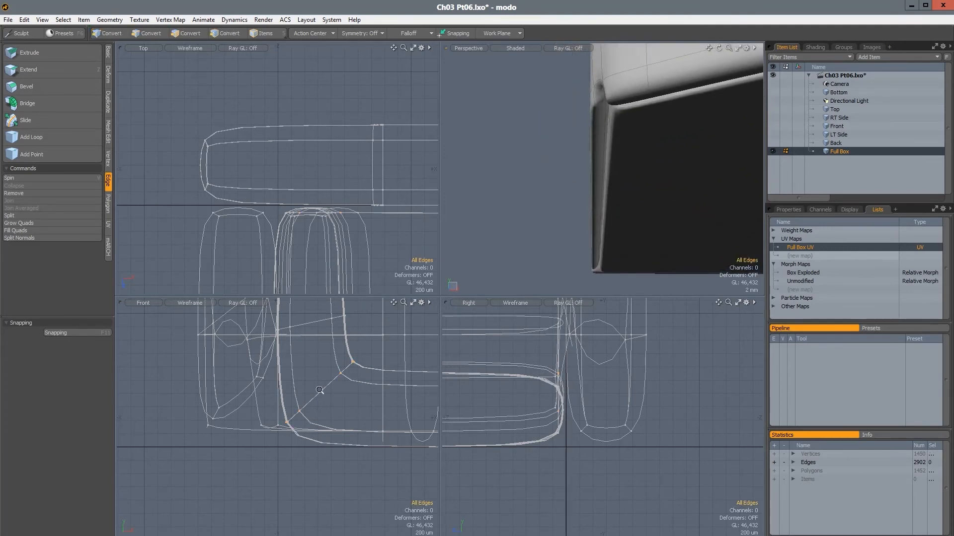
- Start the Ruler tool and stand the ruler vertically beside the lip at X -6.874 cm in the front view
{"action": "scroll", "coordinate": [321, 391], "scroll_direction": "down", "scroll_amount": 5}
{"action": "left_click_drag", "start_coordinate": [321, 391], "coordinate": [312, 457], "text": "alt+shift"}
{"action": "left_click", "coordinate": [43, 19]}
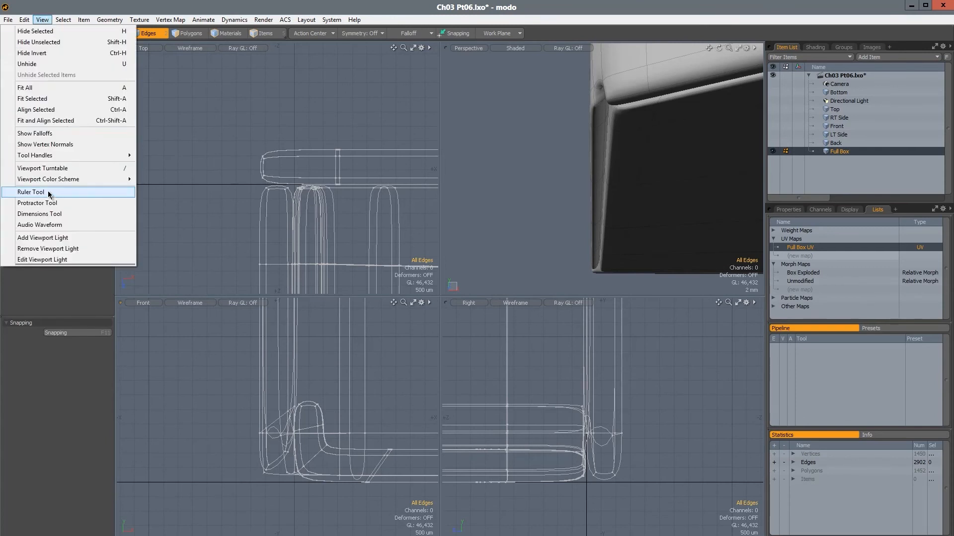
{"action": "left_click", "coordinate": [47, 194]}
{"action": "scroll", "coordinate": [310, 442], "scroll_direction": "up", "scroll_amount": 3}
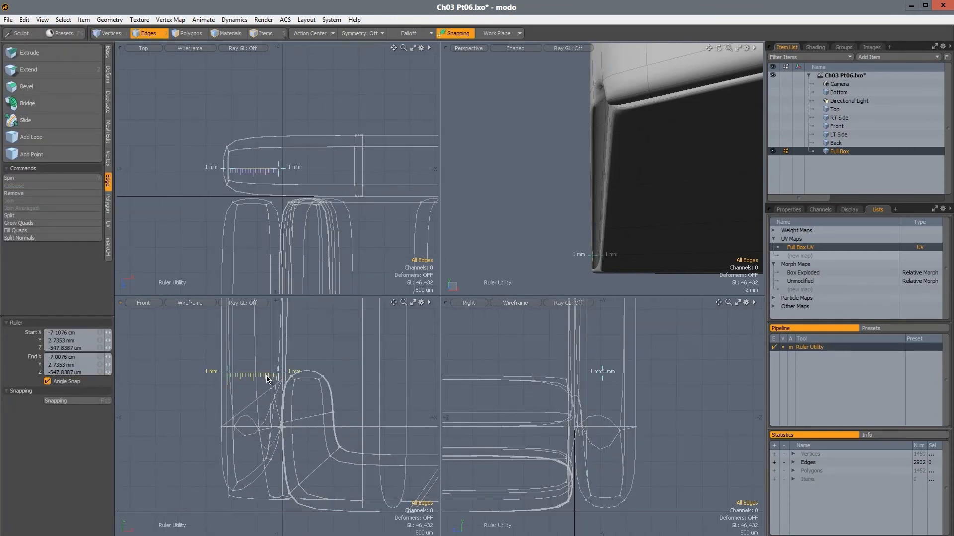
{"action": "left_click_drag", "start_coordinate": [266, 379], "coordinate": [342, 443]}
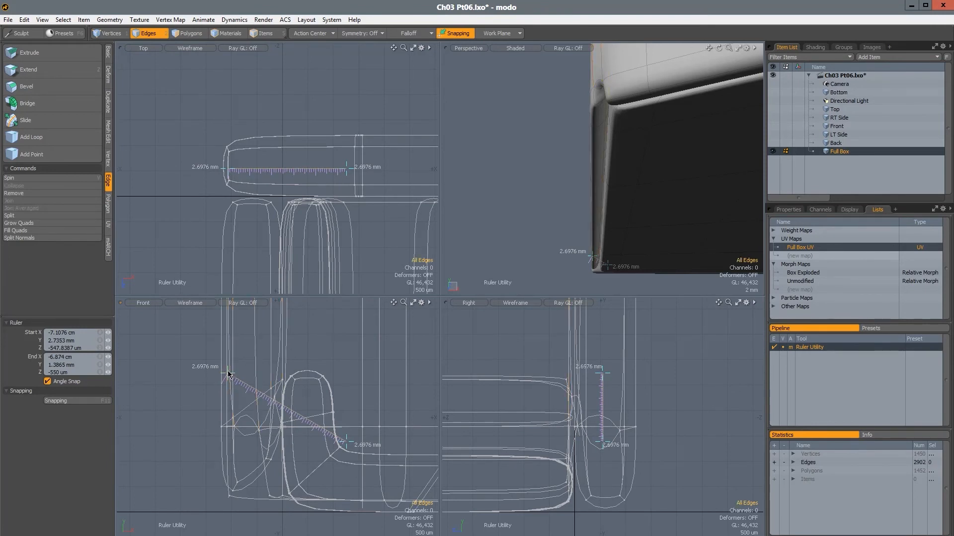
{"action": "left_click_drag", "start_coordinate": [228, 373], "coordinate": [346, 324]}
{"action": "left_click_drag", "start_coordinate": [347, 446], "coordinate": [346, 452]}
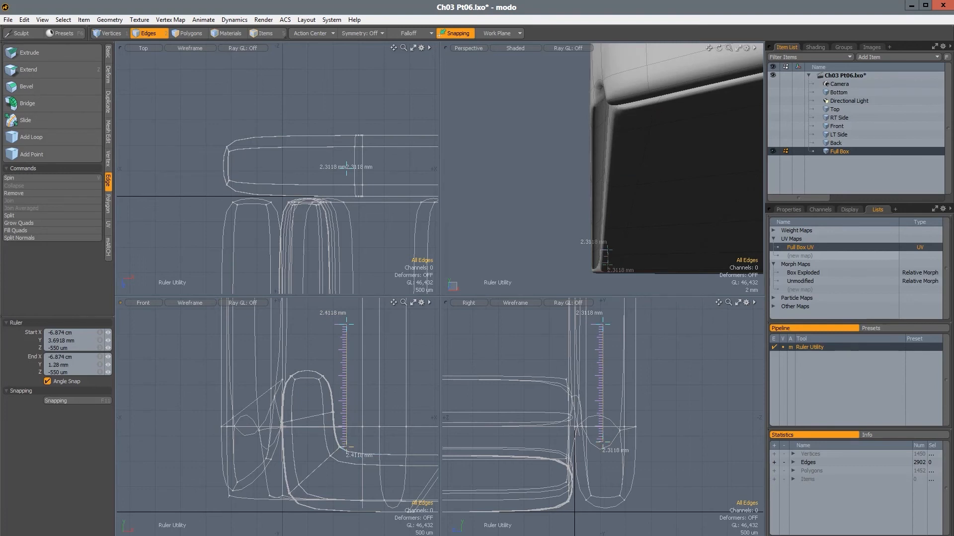
- Adjust the ruler to span 5 mm beside the lip, from Y 1.16 mm at the panel's inner surface up to Y 6.16 mm
{"action": "left_click_drag", "start_coordinate": [322, 410], "coordinate": [310, 444], "text": "alt+shift"}
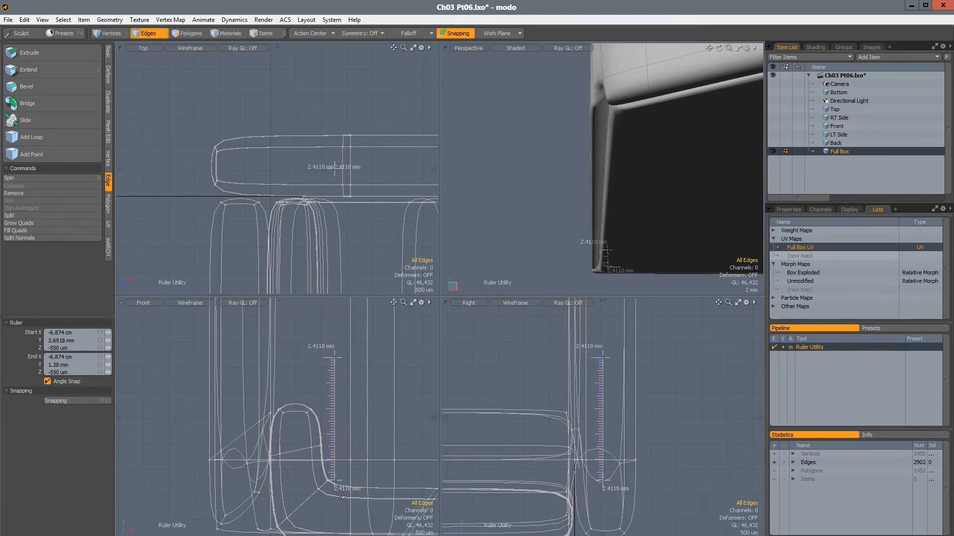
{"action": "left_click_drag", "start_coordinate": [333, 481], "coordinate": [333, 485]}
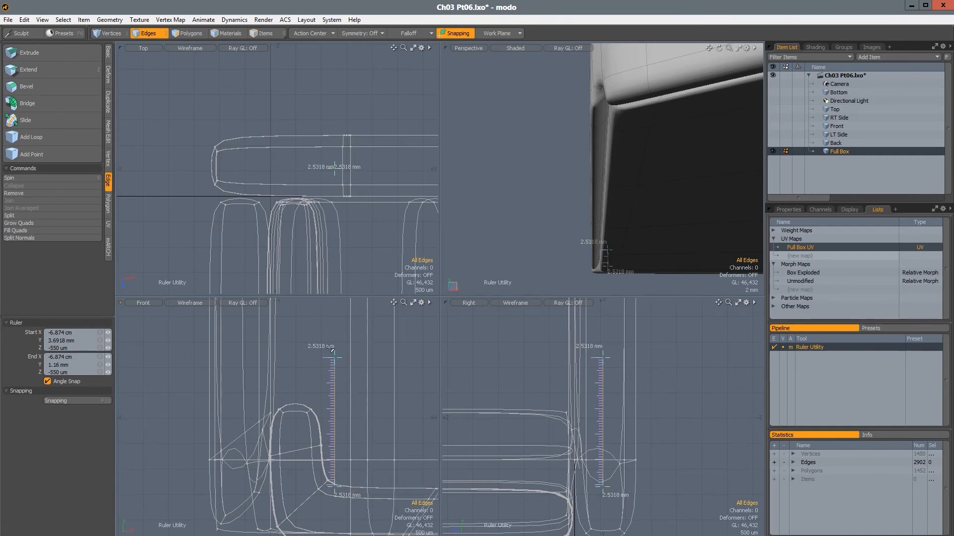
{"action": "left_click_drag", "start_coordinate": [334, 347], "coordinate": [334, 309]}
{"action": "left_click_drag", "start_coordinate": [334, 309], "coordinate": [345, 409], "text": "alt+shift"}
{"action": "scroll", "coordinate": [344, 465], "scroll_direction": "down", "scroll_amount": 2}
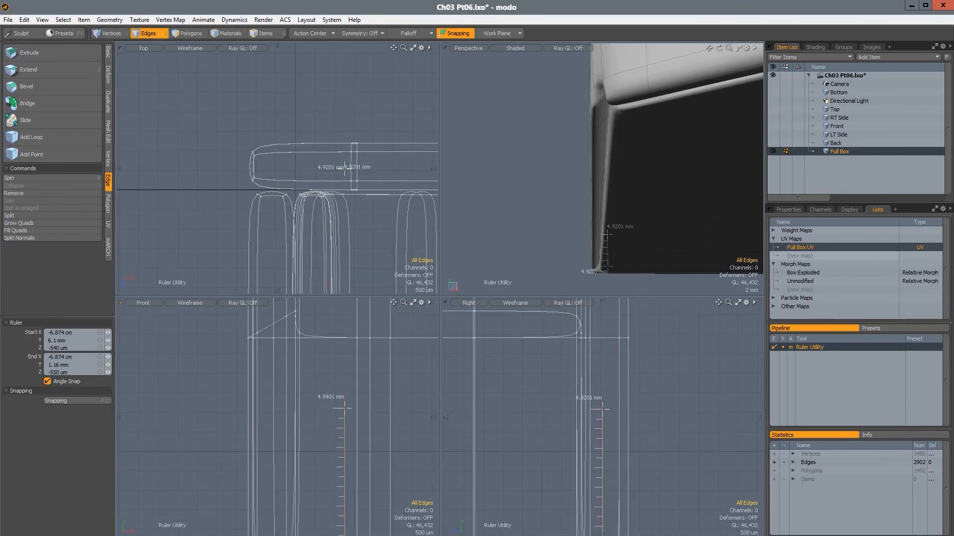
{"action": "scroll", "coordinate": [330, 412], "scroll_direction": "down", "scroll_amount": 2, "text": "alt+shift"}
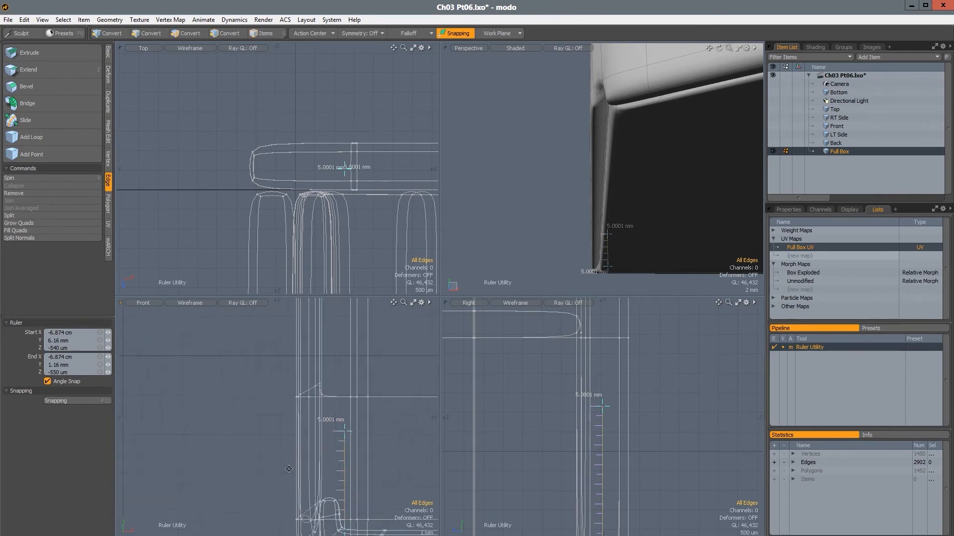
{"action": "left_click_drag", "start_coordinate": [350, 476], "coordinate": [399, 397], "text": "alt+shift"}
{"action": "scroll", "coordinate": [347, 406], "scroll_direction": "up", "scroll_amount": 3, "text": "alt+shift"}
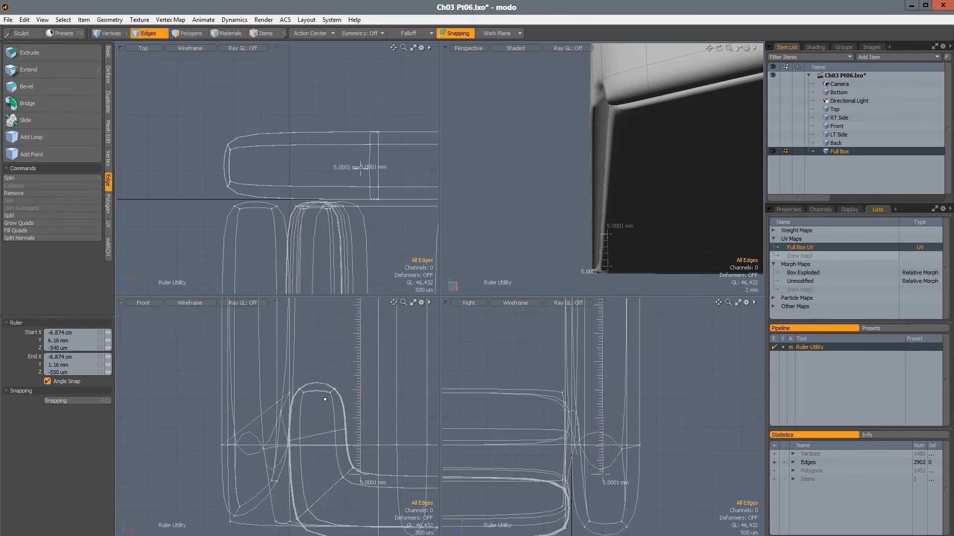
- Reduce the polygon selection to the six polygons capping the lip's rounded end
{"action": "key", "text": "3"}
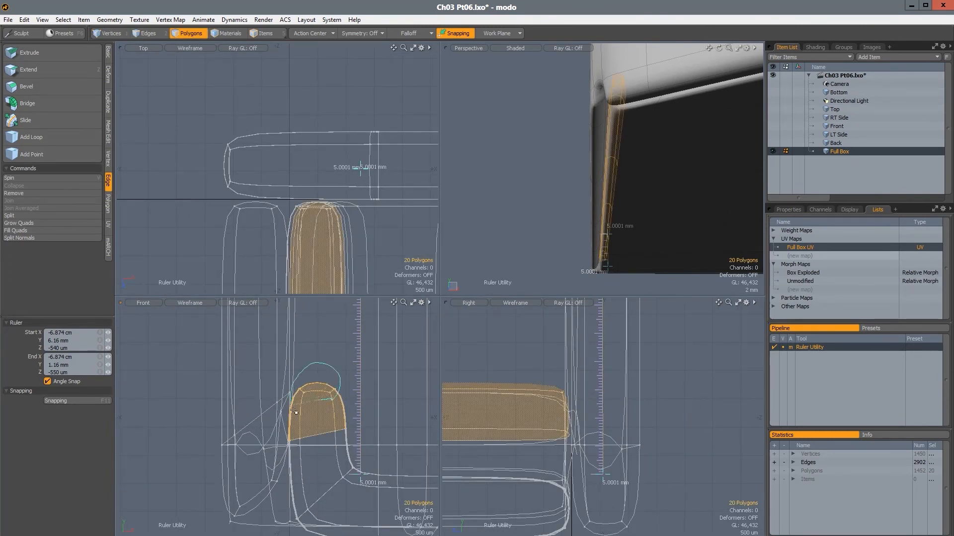
{"action": "right_click_drag", "start_coordinate": [293, 410], "coordinate": [301, 416]}
{"action": "mouse_move", "coordinate": [559, 141]}
{"action": "left_mouse_down", "text": "alt"}
{"action": "mouse_move", "coordinate": [577, 162]}
{"action": "mouse_move", "coordinate": [622, 159]}
{"action": "mouse_move", "coordinate": [627, 199]}
{"action": "mouse_move", "coordinate": [603, 191]}
{"action": "left_mouse_up", "text": "alt"}
- Bevel the lip's cap upward toward the ruler's 5 mm mark, and add a second bevel with 200 um shift and 2 um inset
{"action": "key", "text": "b"}
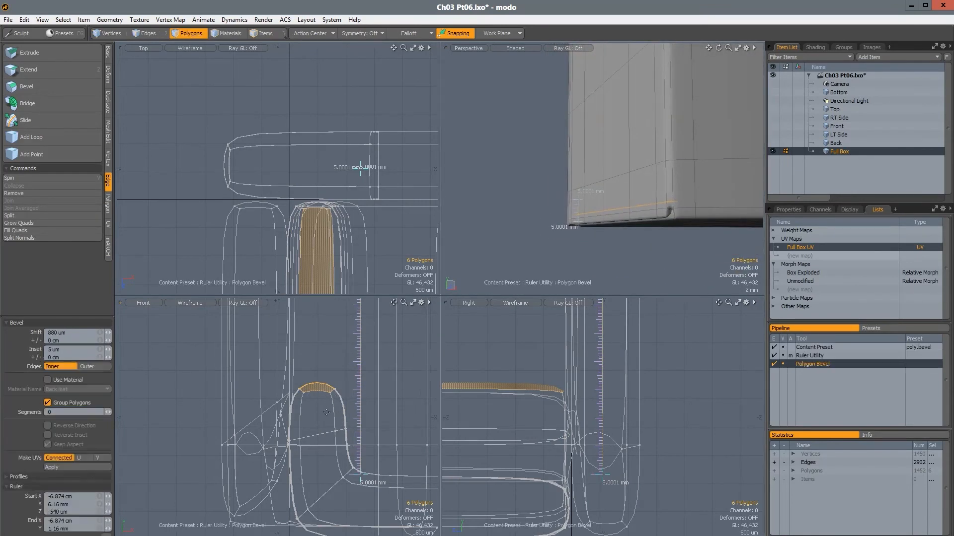
{"action": "left_click_drag", "start_coordinate": [327, 413], "coordinate": [342, 449], "text": "alt"}
{"action": "scroll", "coordinate": [332, 434], "scroll_direction": "up", "scroll_amount": 3}
{"action": "scroll", "coordinate": [343, 449], "scroll_direction": "down", "scroll_amount": 5}
{"action": "left_click_drag", "start_coordinate": [289, 423], "coordinate": [299, 457], "text": "alt"}
{"action": "left_click_drag", "start_coordinate": [297, 372], "coordinate": [301, 350]}
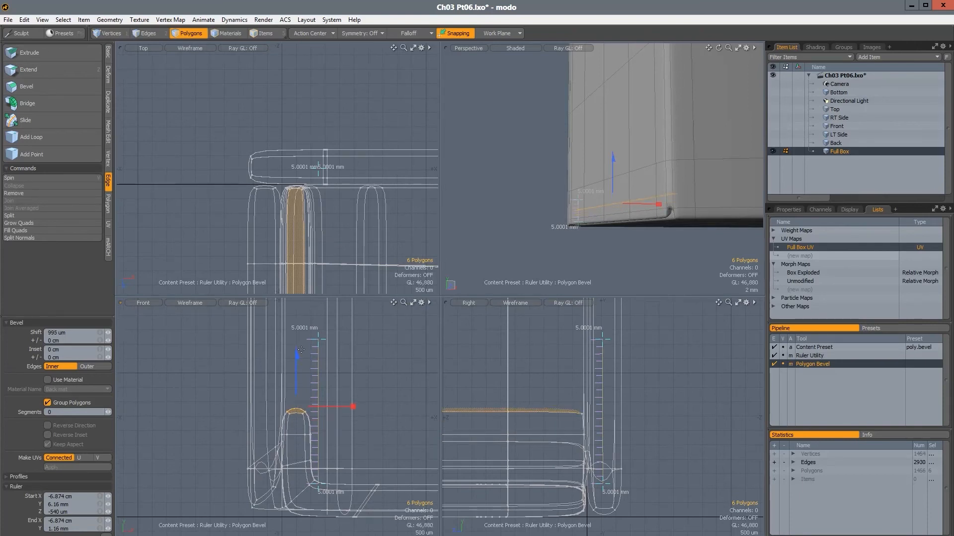
{"action": "left_click_drag", "start_coordinate": [297, 384], "coordinate": [298, 325]}
{"action": "left_click_drag", "start_coordinate": [298, 344], "coordinate": [304, 363], "text": "ctrl+alt"}
{"action": "left_click", "coordinate": [292, 358], "text": "shift"}
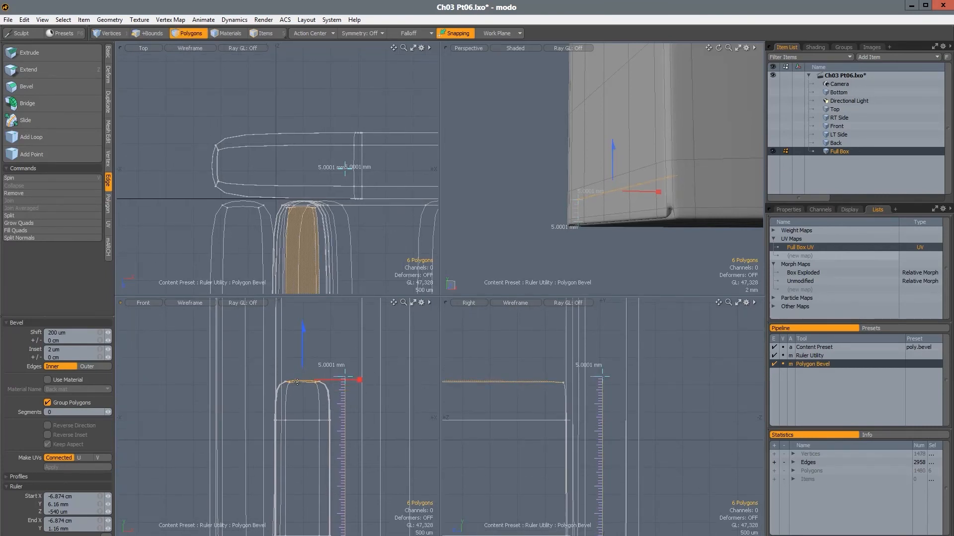
- Grow the selection around the lip's beveled end and move it in Y until its tip meets the ruler's 5 mm mark
{"action": "key", "text": "shift+Up"}
{"action": "key", "text": "y"}
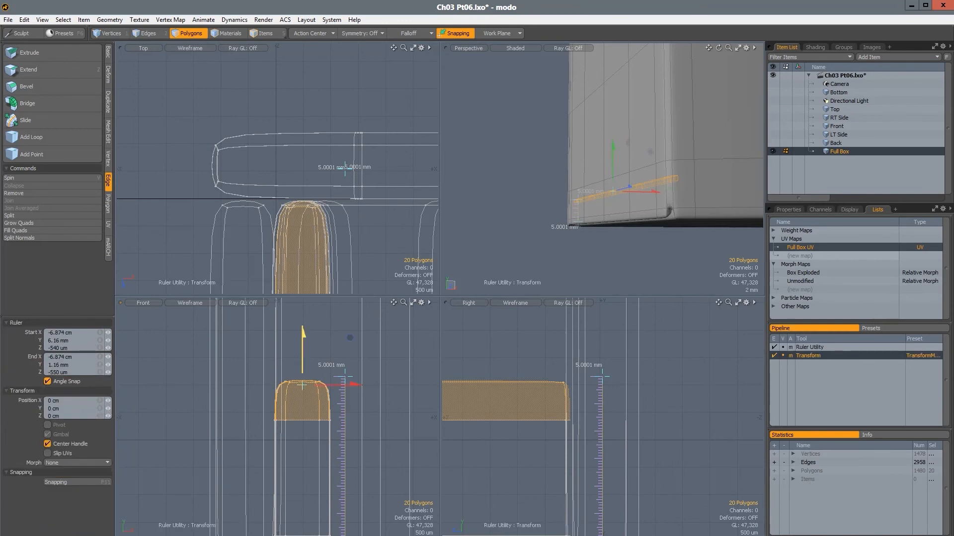
{"action": "left_click_drag", "start_coordinate": [303, 348], "coordinate": [302, 340]}
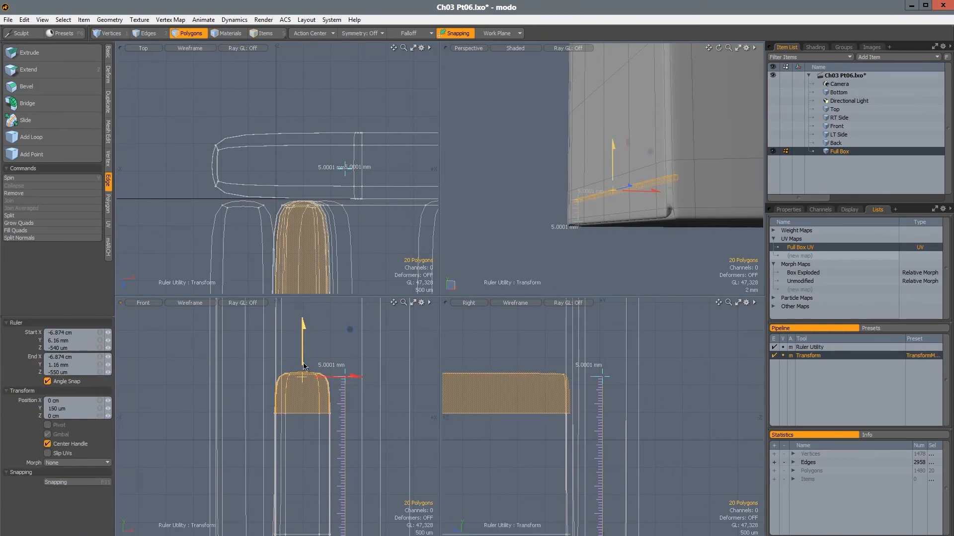
{"action": "key", "text": "space"}
{"action": "key", "text": "y"}
{"action": "left_click_drag", "start_coordinate": [304, 346], "coordinate": [304, 351]}
{"action": "key", "text": "space"}
{"action": "left_click", "coordinate": [174, 389]}
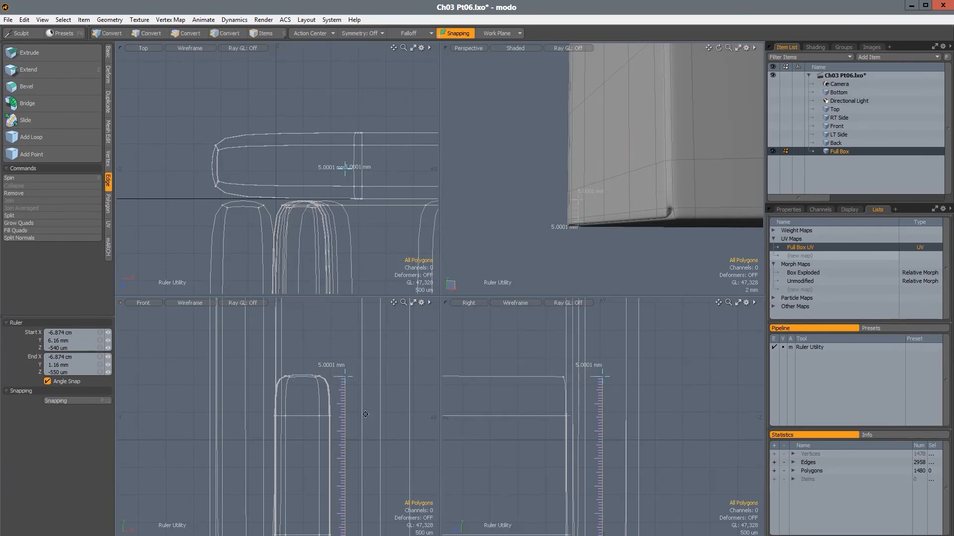
- Turn off the Ruler tool
{"action": "left_click_drag", "start_coordinate": [363, 415], "coordinate": [302, 390], "text": "ctrl+alt"}
{"action": "left_click", "coordinate": [43, 20]}
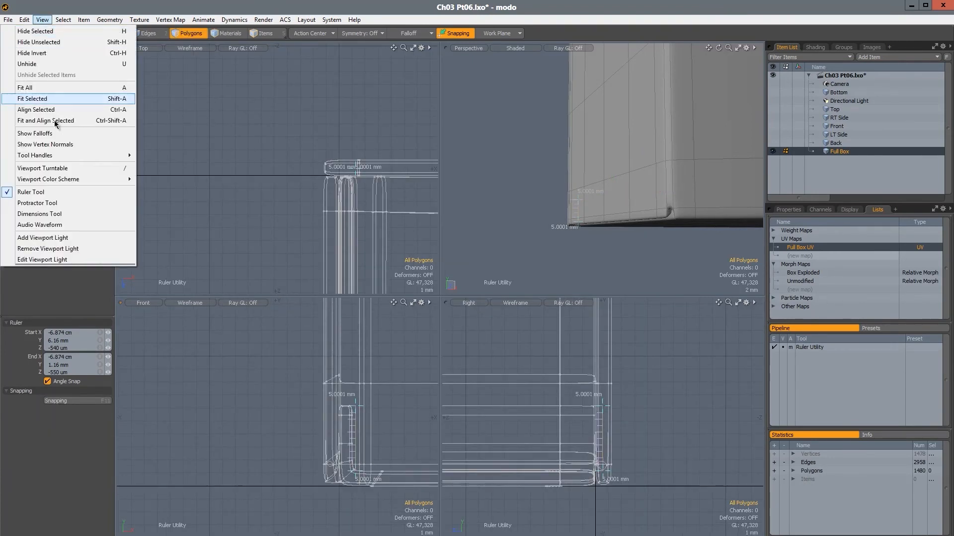
{"action": "left_click", "coordinate": [42, 192]}
- Select the six edges along the lip's outer base corner and move them -1 mm in Y
{"action": "left_click_drag", "start_coordinate": [634, 160], "coordinate": [557, 147], "text": "ctrl+alt"}
{"action": "key", "text": "3"}
{"action": "key", "text": "2"}
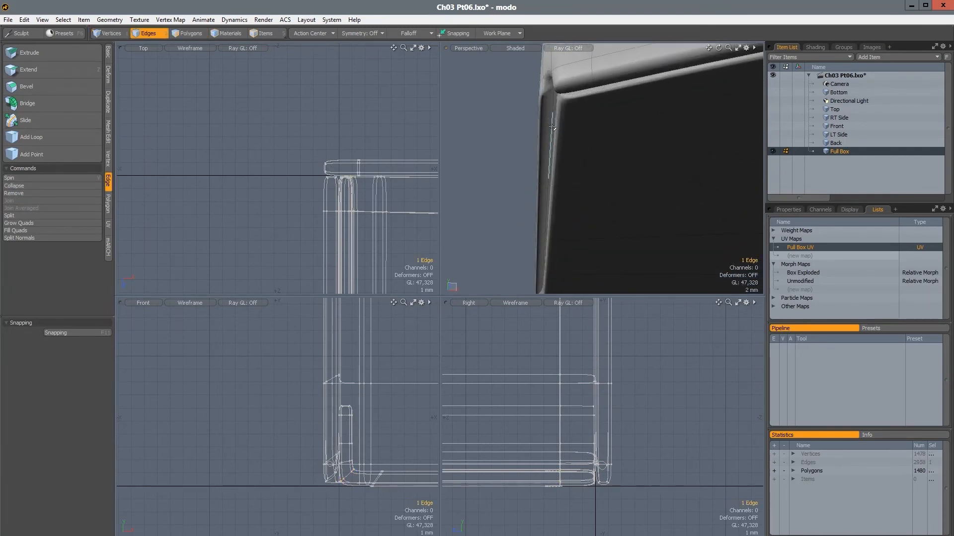
{"action": "key", "text": "y"}
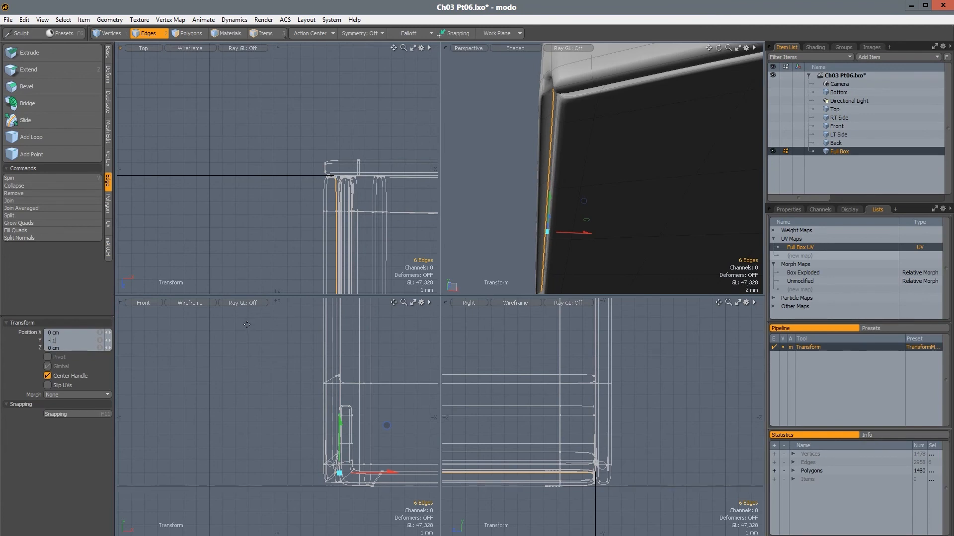
{"action": "key", "text": "Return"}
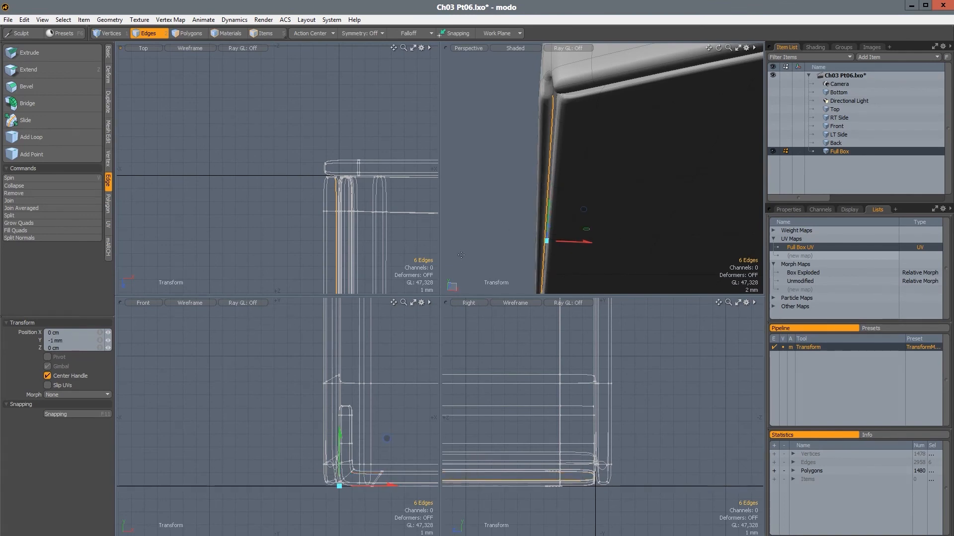
{"action": "left_click_drag", "start_coordinate": [529, 173], "coordinate": [556, 261], "text": "alt"}
{"action": "key", "text": "space"}
{"action": "left_click", "coordinate": [507, 178]}
- Select the loop of 14 polygons along the side panel's rounded vertical corner and Loop Slice it once at 50 %
{"action": "scroll", "coordinate": [624, 197], "scroll_direction": "down", "scroll_amount": 4}
{"action": "left_click_drag", "start_coordinate": [582, 147], "coordinate": [602, 122], "text": "alt"}
{"action": "scroll", "coordinate": [577, 196], "scroll_direction": "up", "scroll_amount": 5}
{"action": "scroll", "coordinate": [640, 171], "scroll_direction": "up", "scroll_amount": 2}
{"action": "key", "text": "3"}
{"action": "left_click", "coordinate": [596, 178]}
{"action": "double_click", "coordinate": [601, 176]}
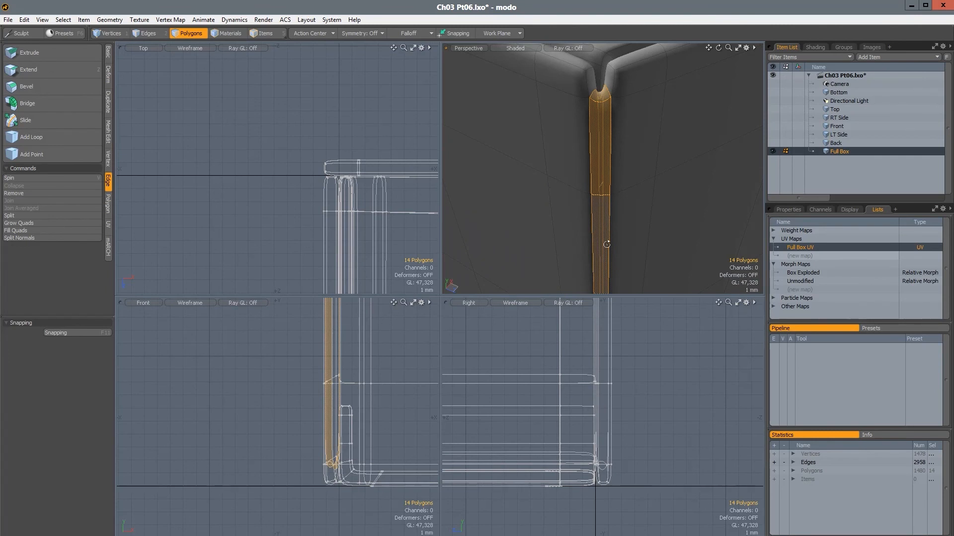
{"action": "key", "text": "alt+c"}
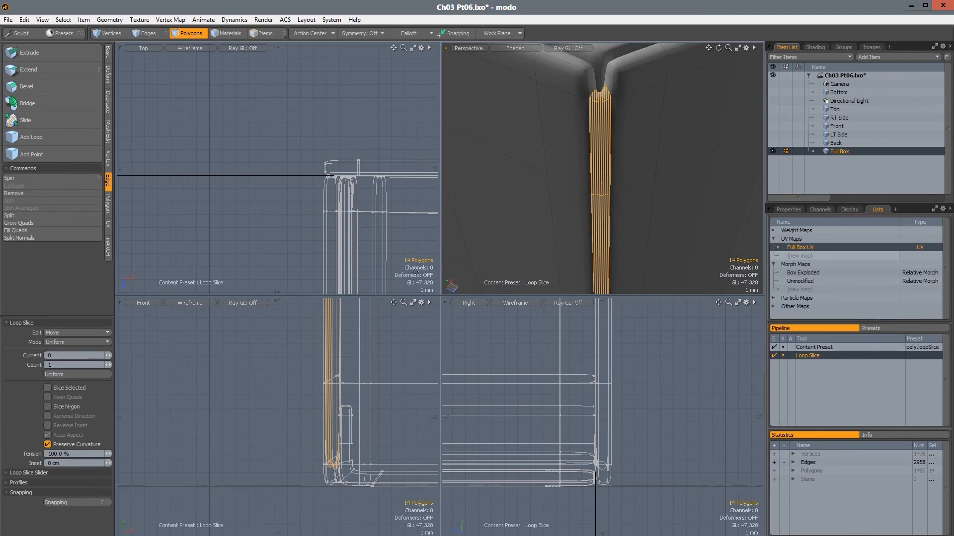
{"action": "key", "text": "1"}
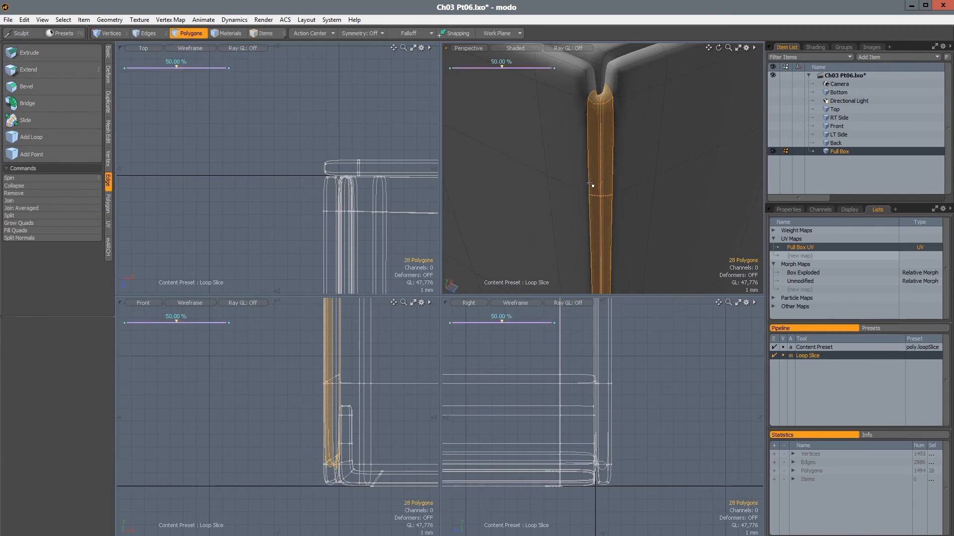
- Select the new vertical edge loop at the side panel's corner and move it -135 um in X and 135 um in Z
{"action": "key", "text": "2"}
{"action": "left_click_drag", "start_coordinate": [583, 201], "coordinate": [523, 204], "text": "alt"}
{"action": "key", "text": "y"}
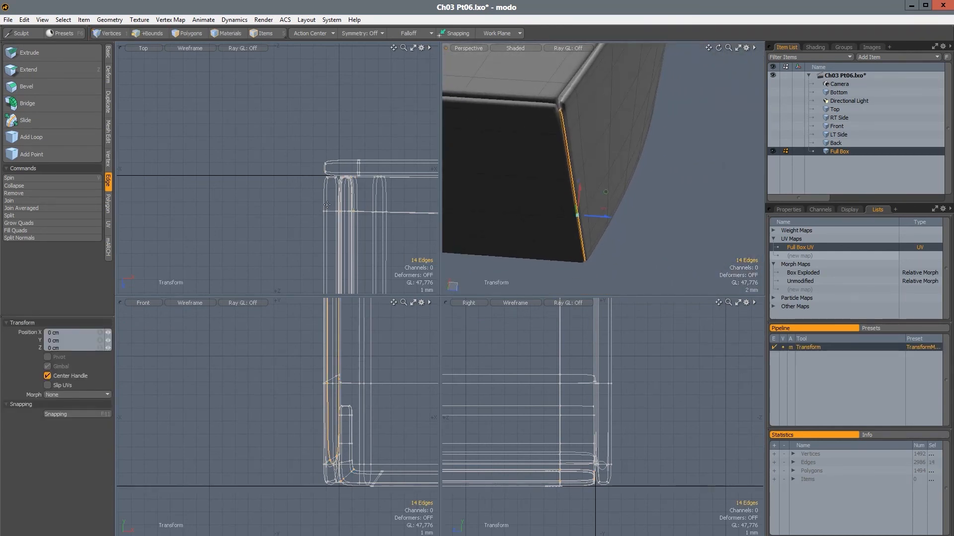
{"action": "key", "text": "shift+a"}
{"action": "scroll", "coordinate": [356, 195], "scroll_direction": "down", "scroll_amount": 4}
{"action": "left_click_drag", "start_coordinate": [302, 200], "coordinate": [279, 171], "text": "alt"}
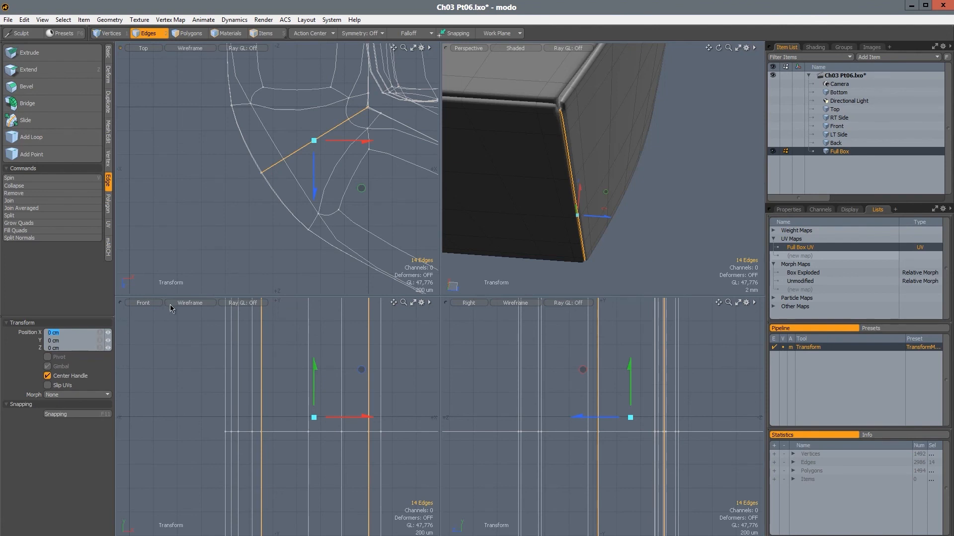
{"action": "type", "text": "-.0135"}
{"action": "key", "text": "Return"}
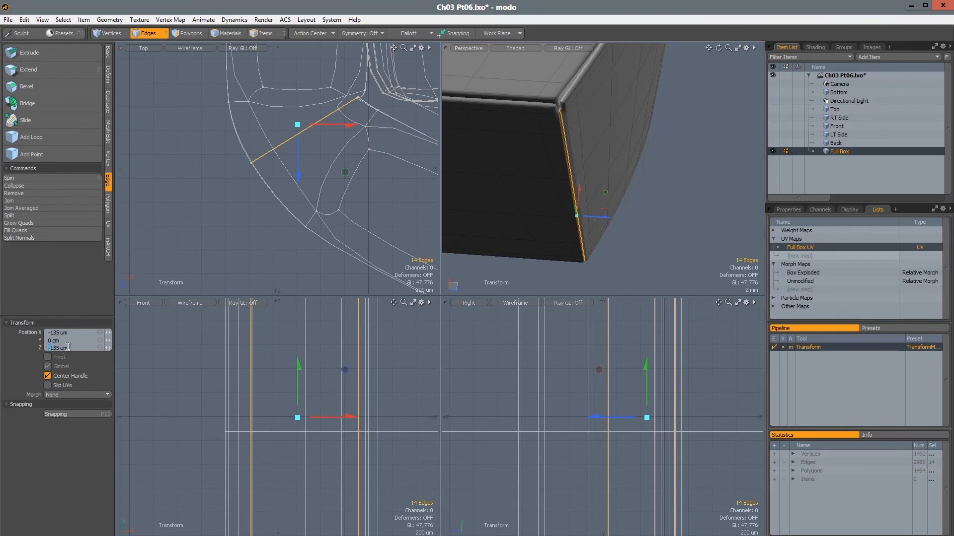
{"action": "key", "text": "Return"}
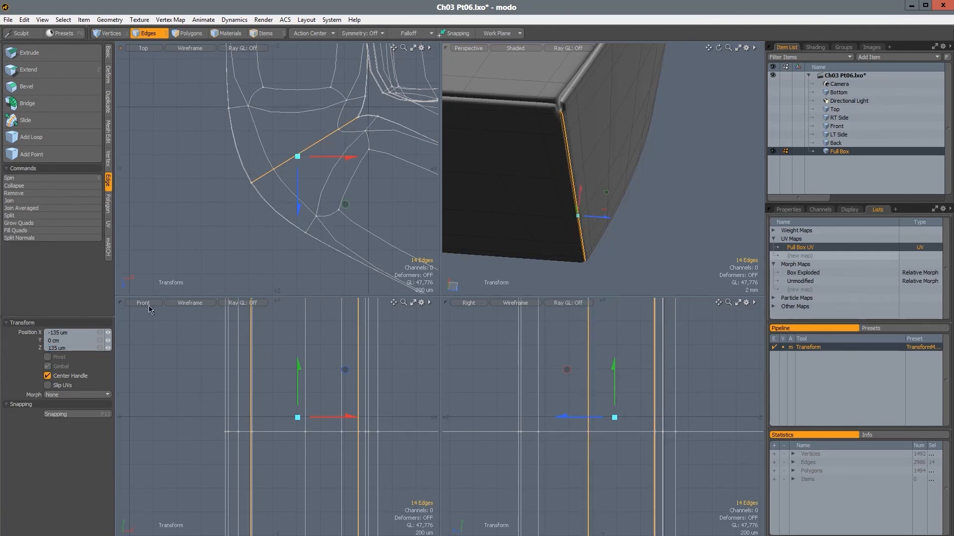
{"action": "left_click_drag", "start_coordinate": [563, 181], "coordinate": [578, 201], "text": "alt"}
{"action": "key", "text": "q"}
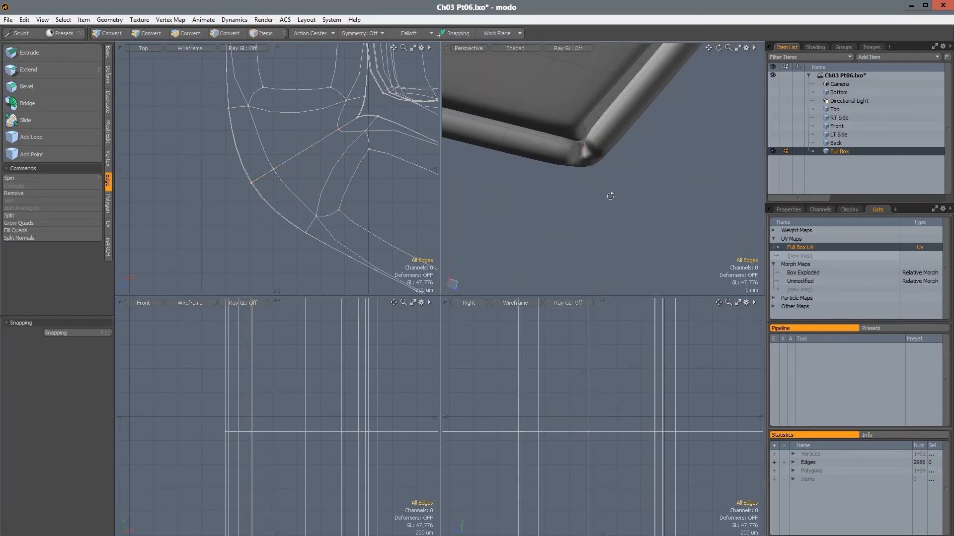
- Add an edge loop at 25 % around the end of the curved front panel at the box corner
{"action": "scroll", "coordinate": [623, 182], "scroll_direction": "down", "scroll_amount": 5}
{"action": "left_click_drag", "start_coordinate": [573, 165], "coordinate": [551, 193], "text": "alt"}
{"action": "scroll", "coordinate": [652, 171], "scroll_direction": "down", "scroll_amount": 2}
{"action": "right_click", "coordinate": [554, 193]}
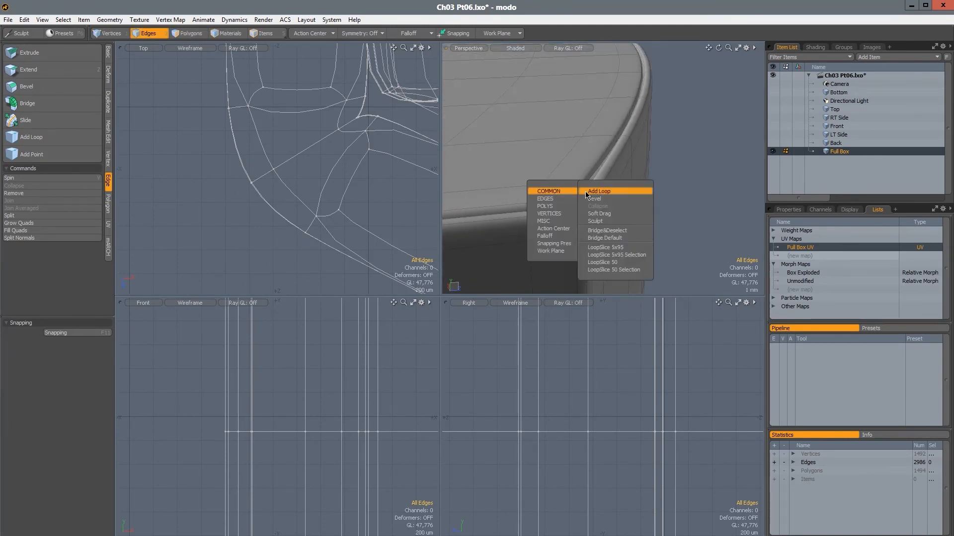
{"action": "left_click", "coordinate": [585, 191]}
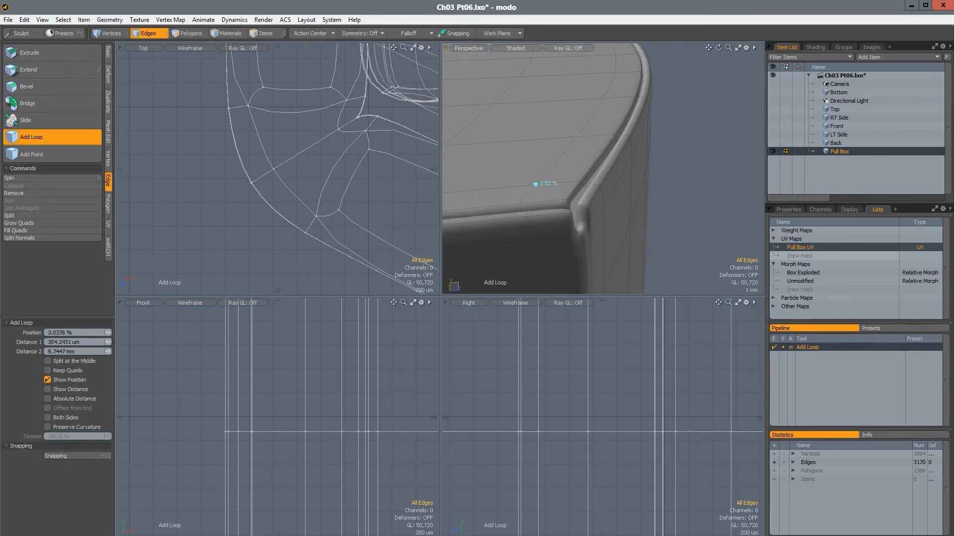
{"action": "left_click_drag", "start_coordinate": [564, 193], "coordinate": [544, 185], "text": "alt"}
{"action": "left_click", "coordinate": [573, 212]}
{"action": "left_click_drag", "start_coordinate": [576, 215], "coordinate": [544, 148], "text": "alt"}
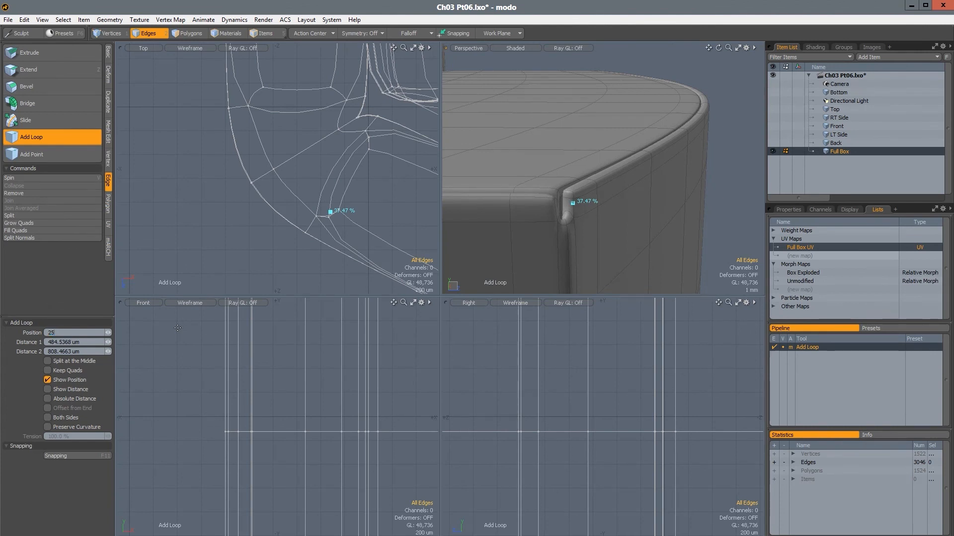
- Add a matching edge loop at 25 % around the adjoining side panel's end, and inspect the corner and the box
{"action": "left_click_drag", "start_coordinate": [502, 208], "coordinate": [546, 187], "text": "alt"}
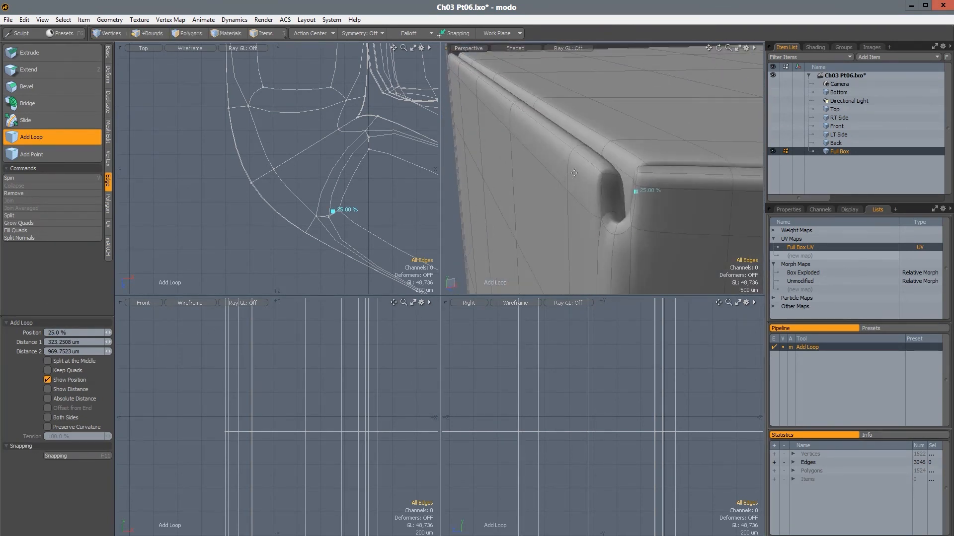
{"action": "left_click", "coordinate": [566, 176]}
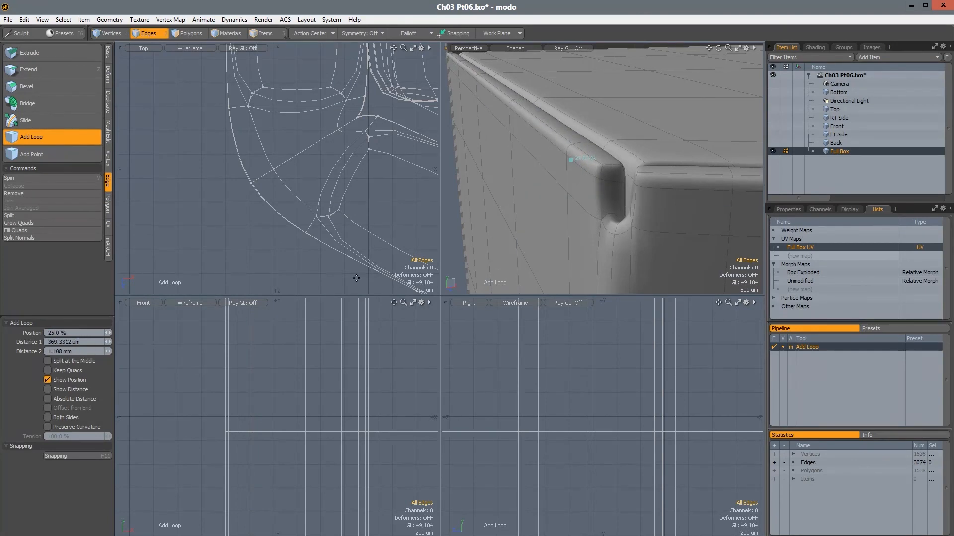
{"action": "left_click_drag", "start_coordinate": [591, 179], "coordinate": [603, 202], "text": "alt"}
{"action": "scroll", "coordinate": [586, 133], "scroll_direction": "up", "scroll_amount": 2}
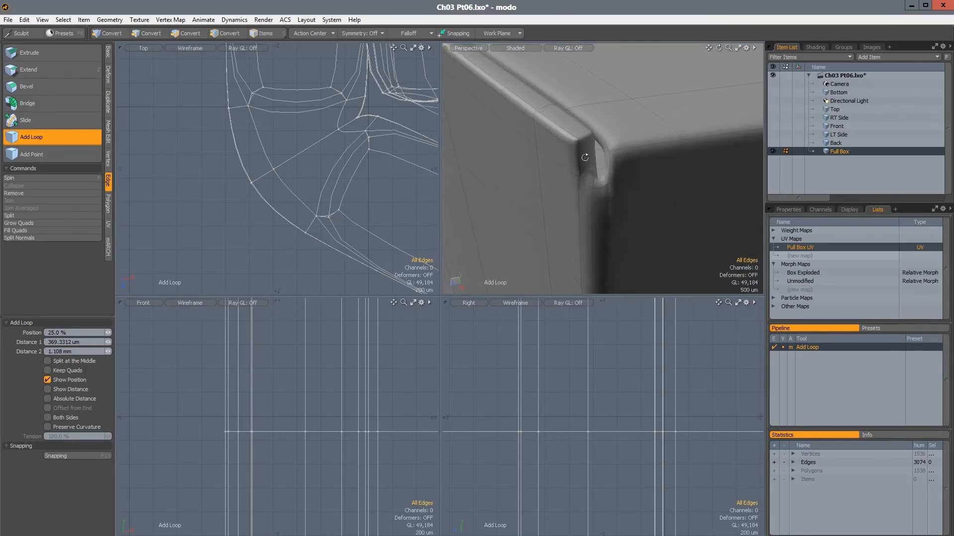
{"action": "left_click_drag", "start_coordinate": [584, 157], "coordinate": [623, 199], "text": "alt"}
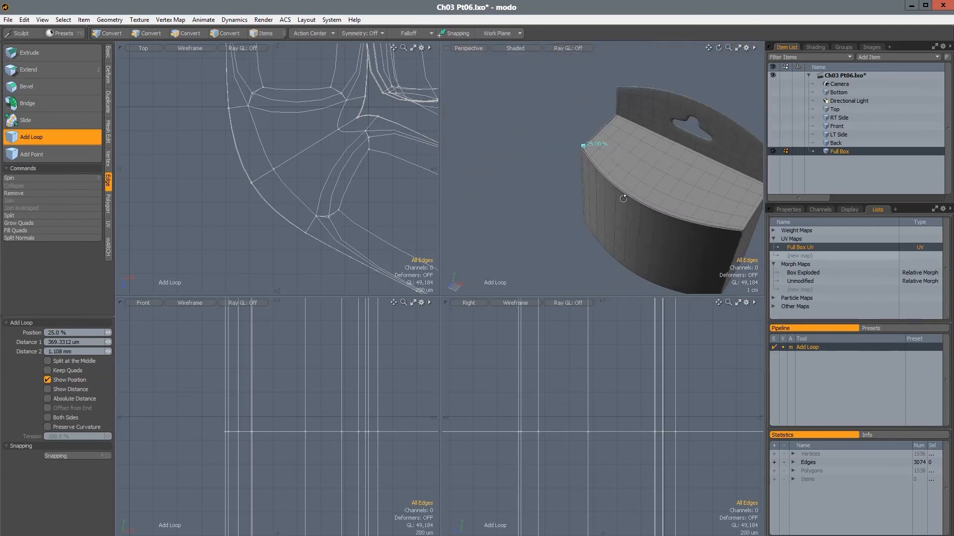
{"action": "scroll", "coordinate": [624, 189], "scroll_direction": "up", "scroll_amount": 5}
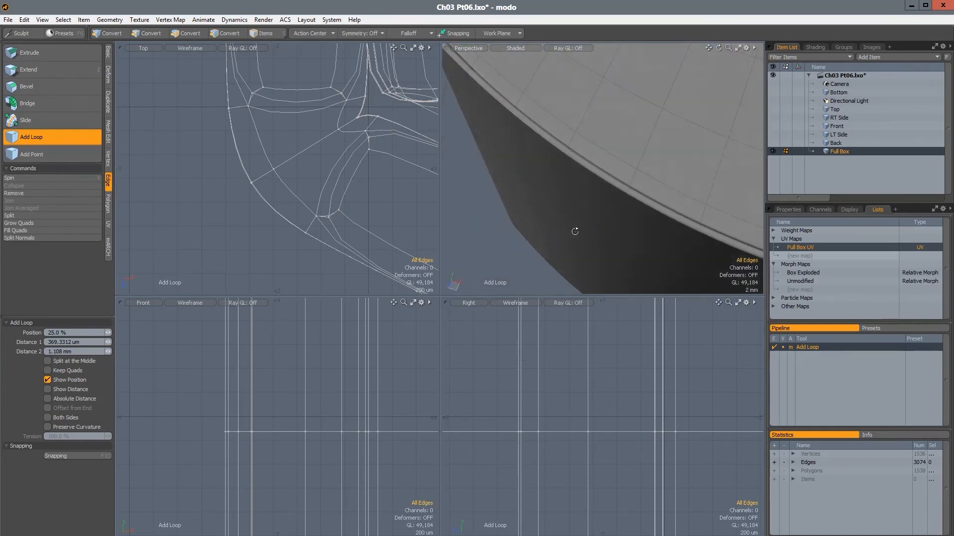
{"action": "left_click_drag", "start_coordinate": [577, 181], "coordinate": [575, 130], "text": "alt"}
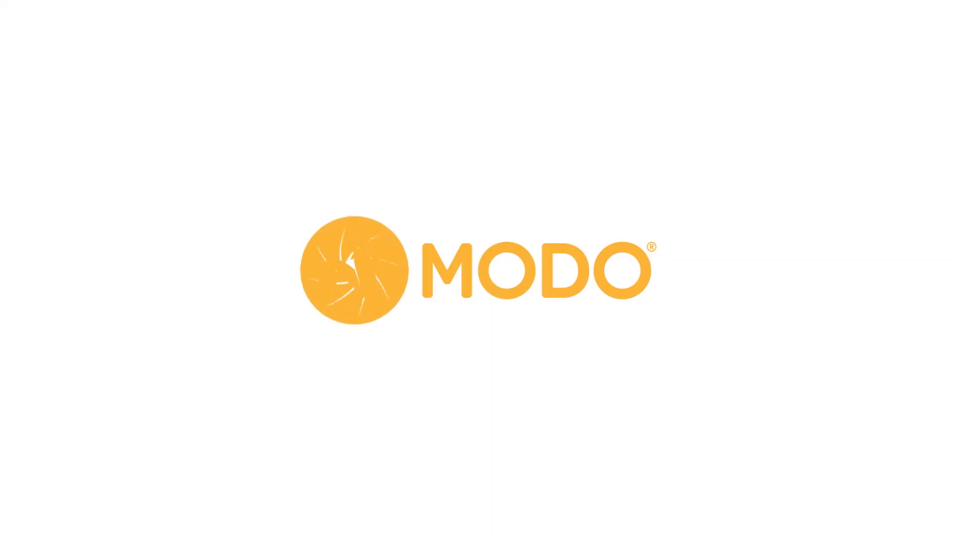